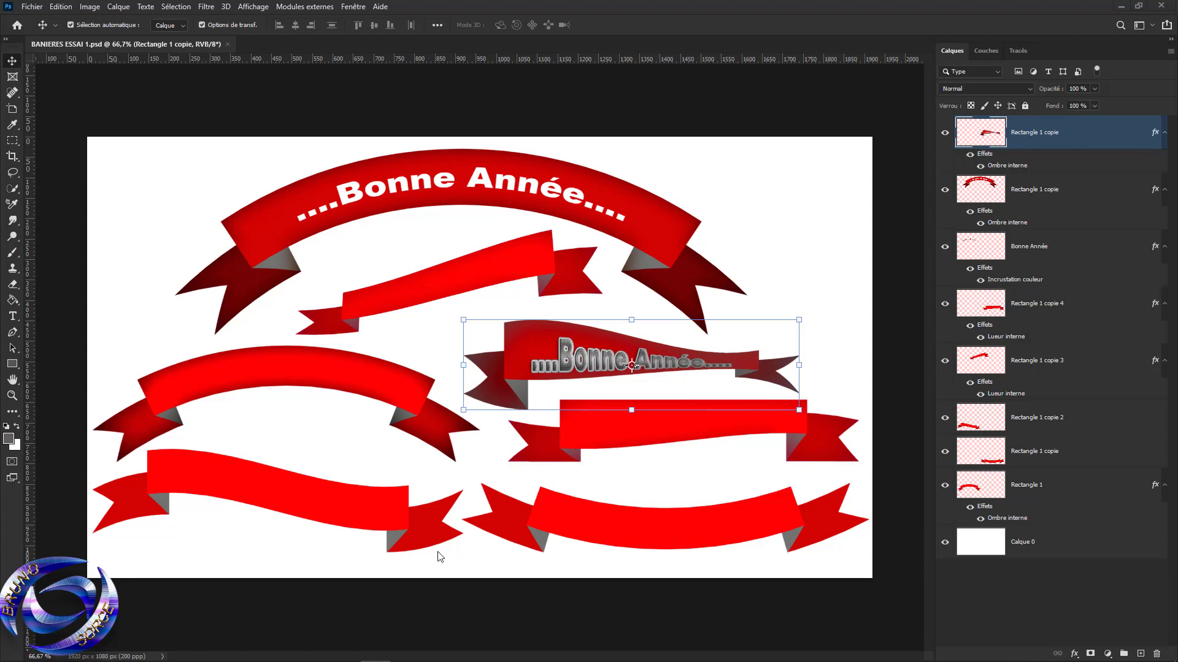
# - Create a new 1920 x 1080 pixel document at 200 pixels/inch in RGB with a white background
pyautogui.click(751, 254)
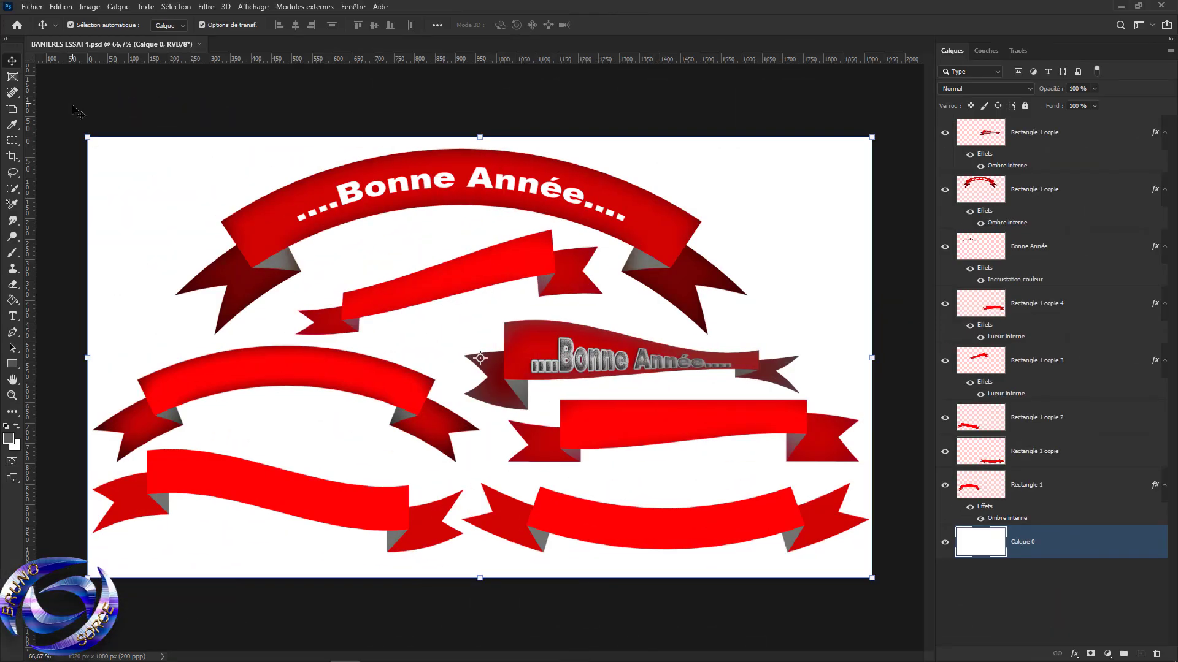
pyautogui.click(32, 7)
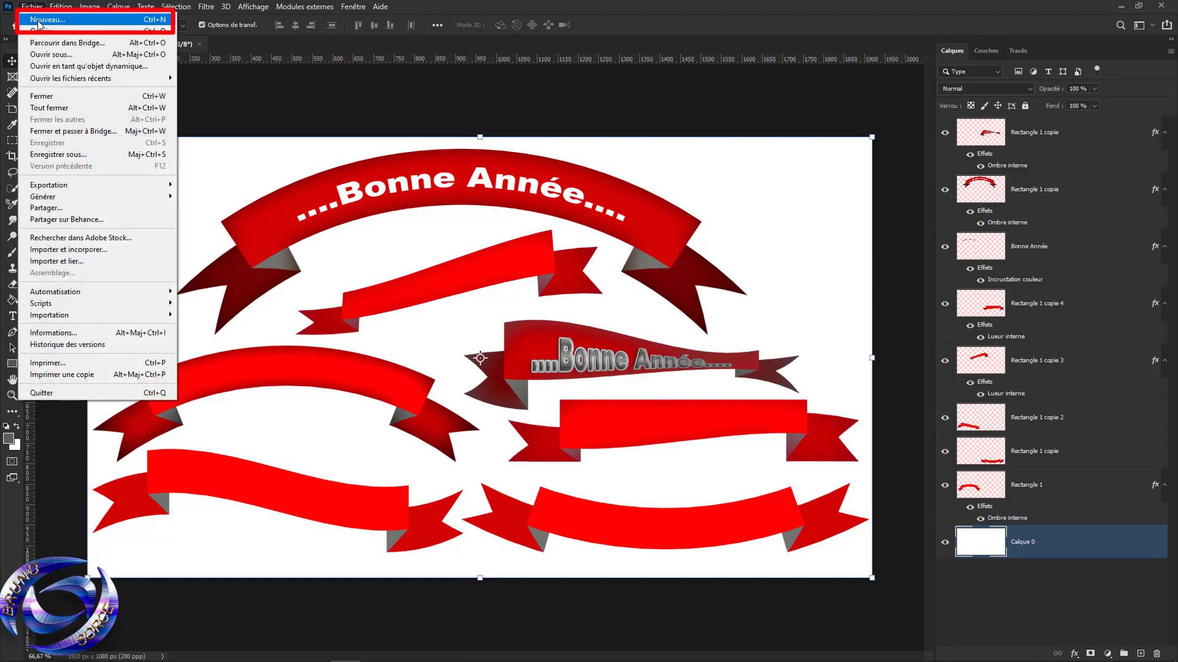
pyautogui.click(39, 20)
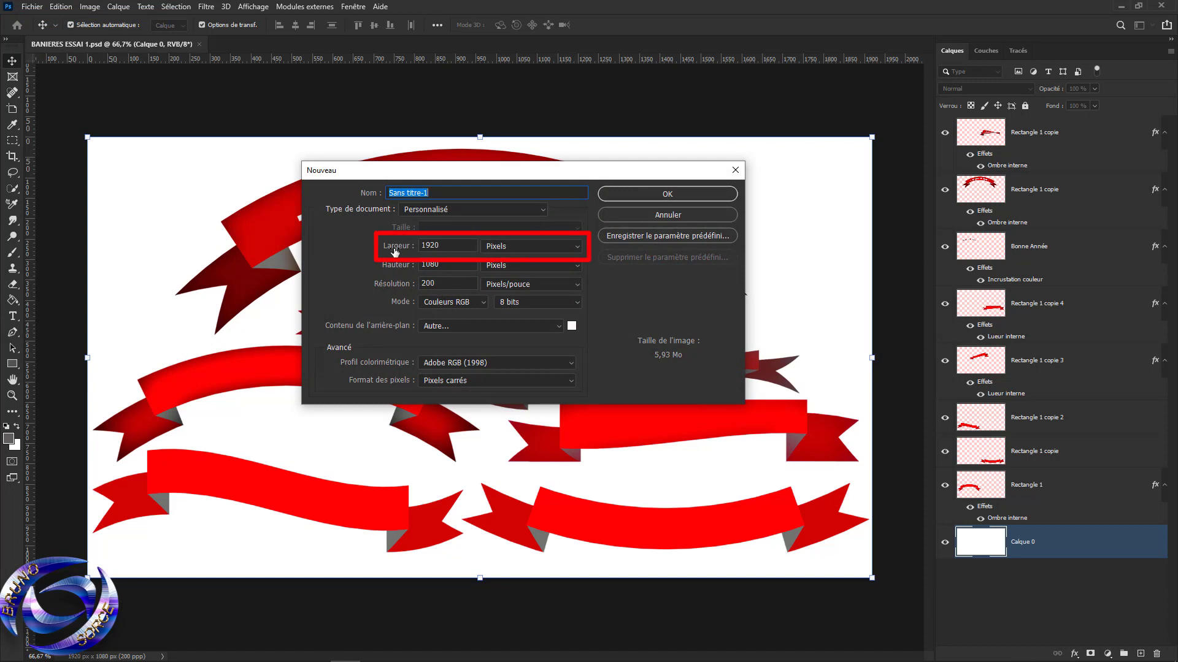
pyautogui.click(511, 249)
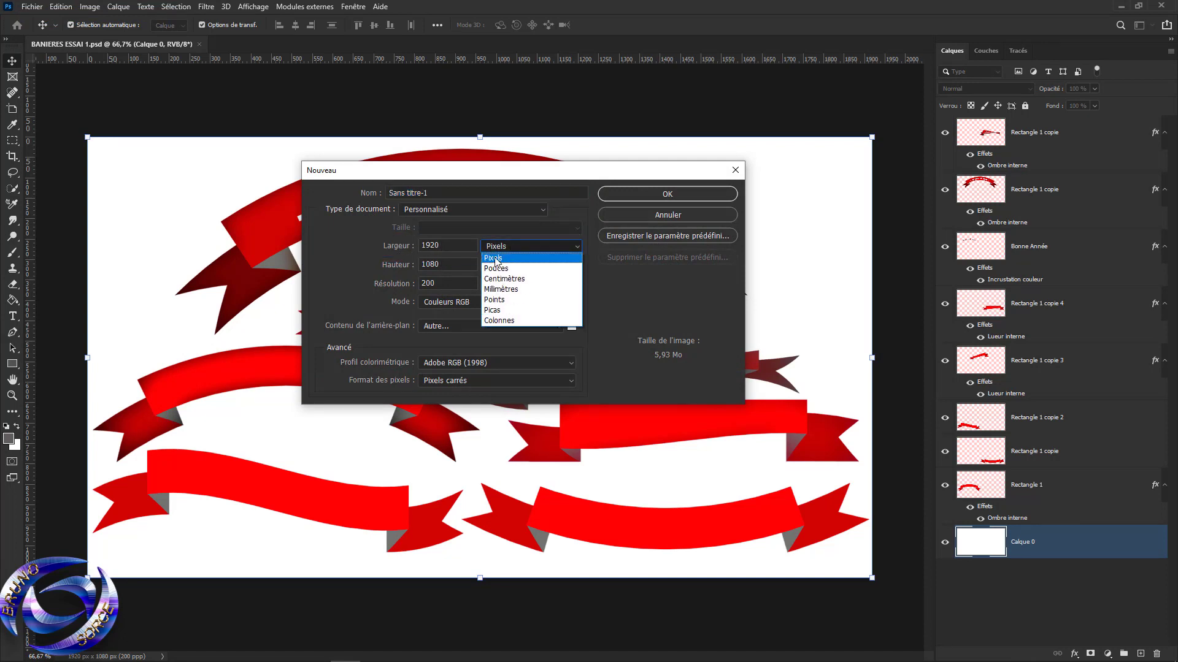
pyautogui.click(496, 261)
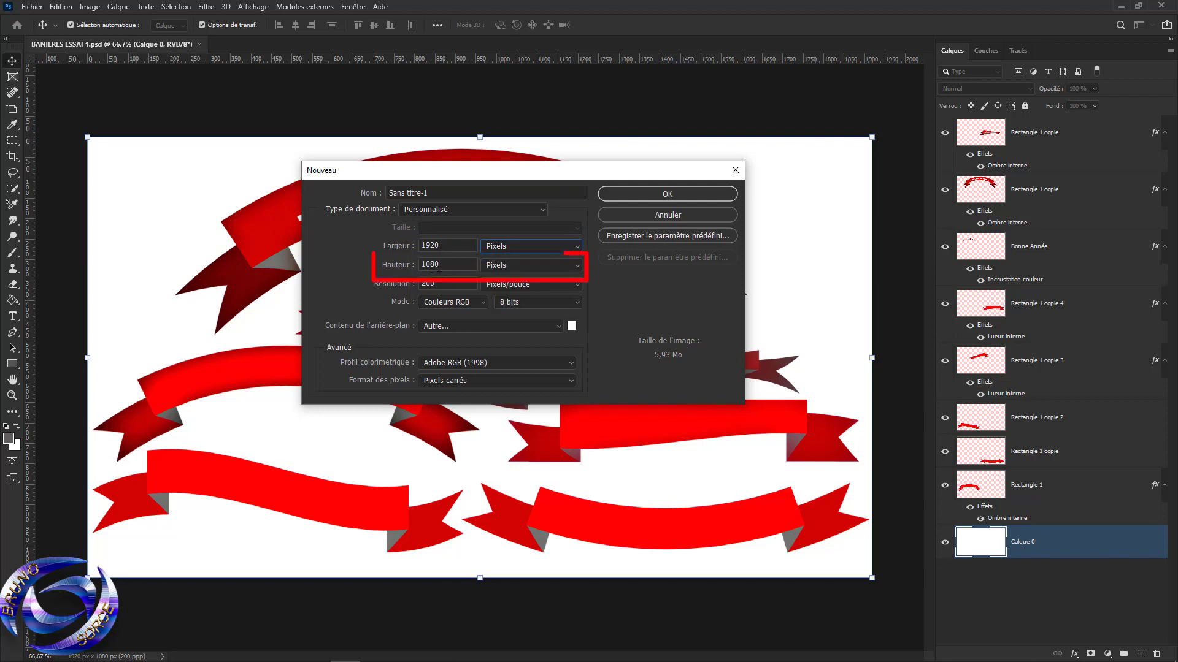
pyautogui.doubleClick(419, 283)
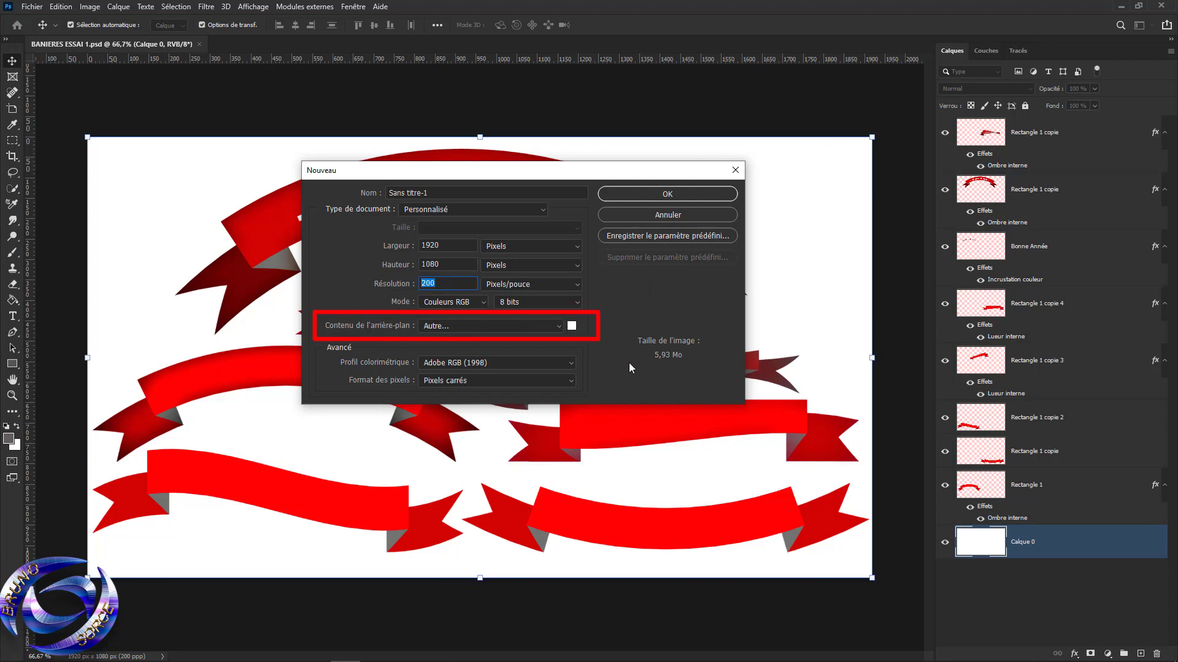
pyautogui.click(666, 196)
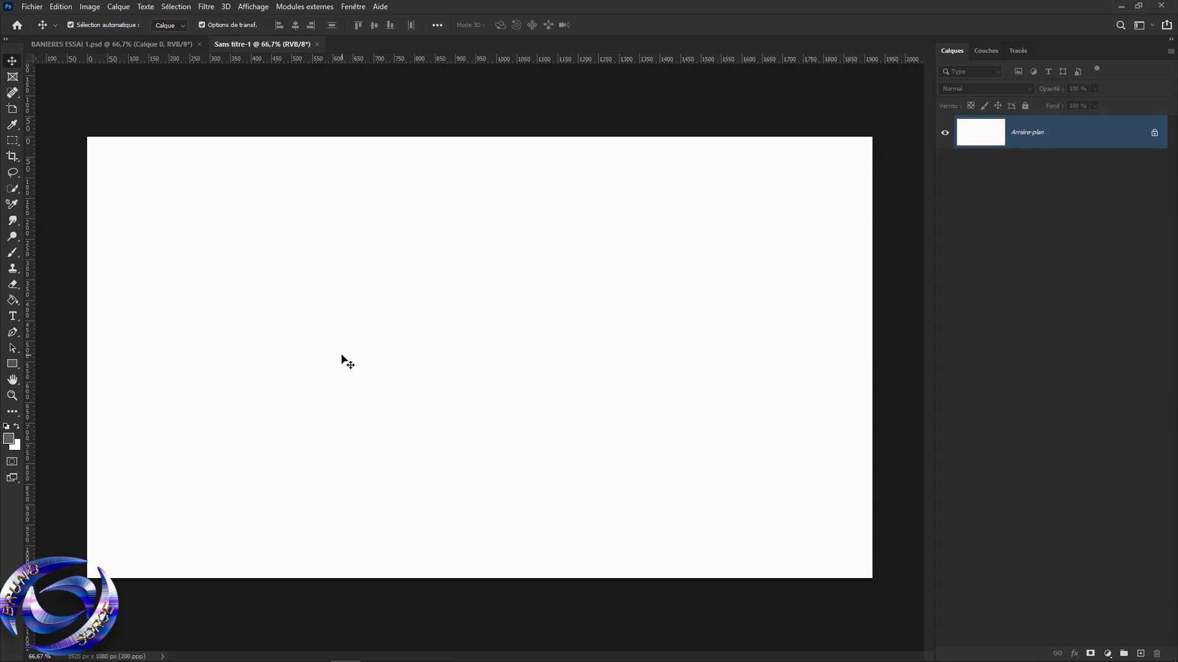
# - Display the grid over the new blank document
pyautogui.click(252, 11)
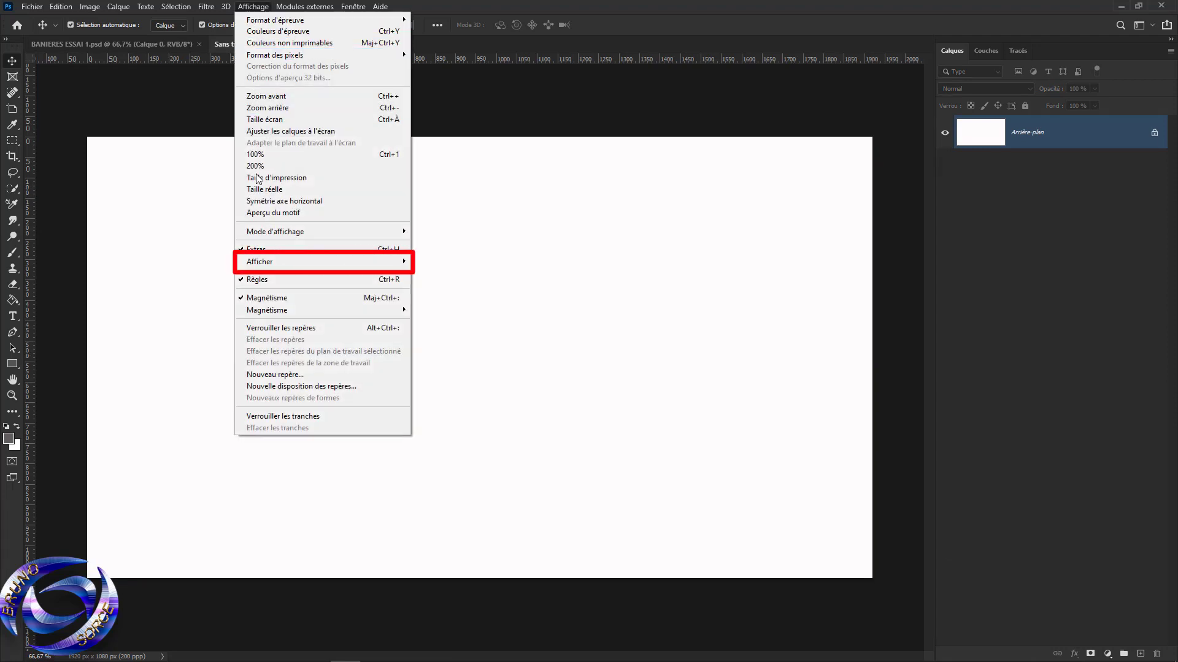
pyautogui.moveTo(270, 261)
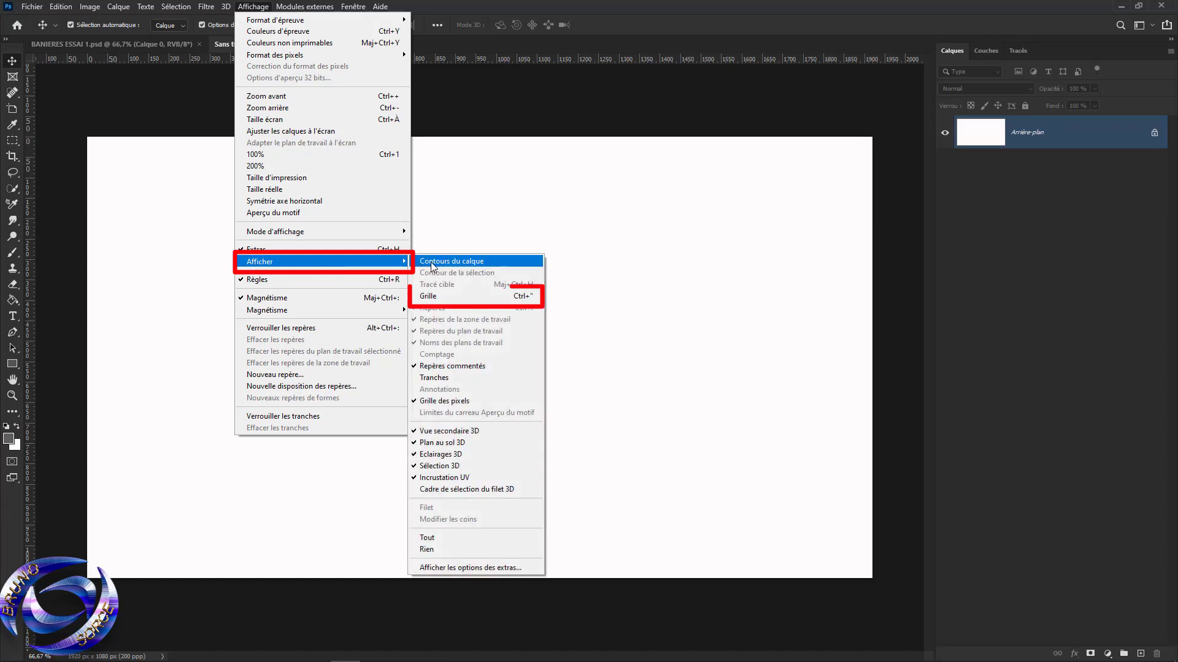
pyautogui.click(430, 299)
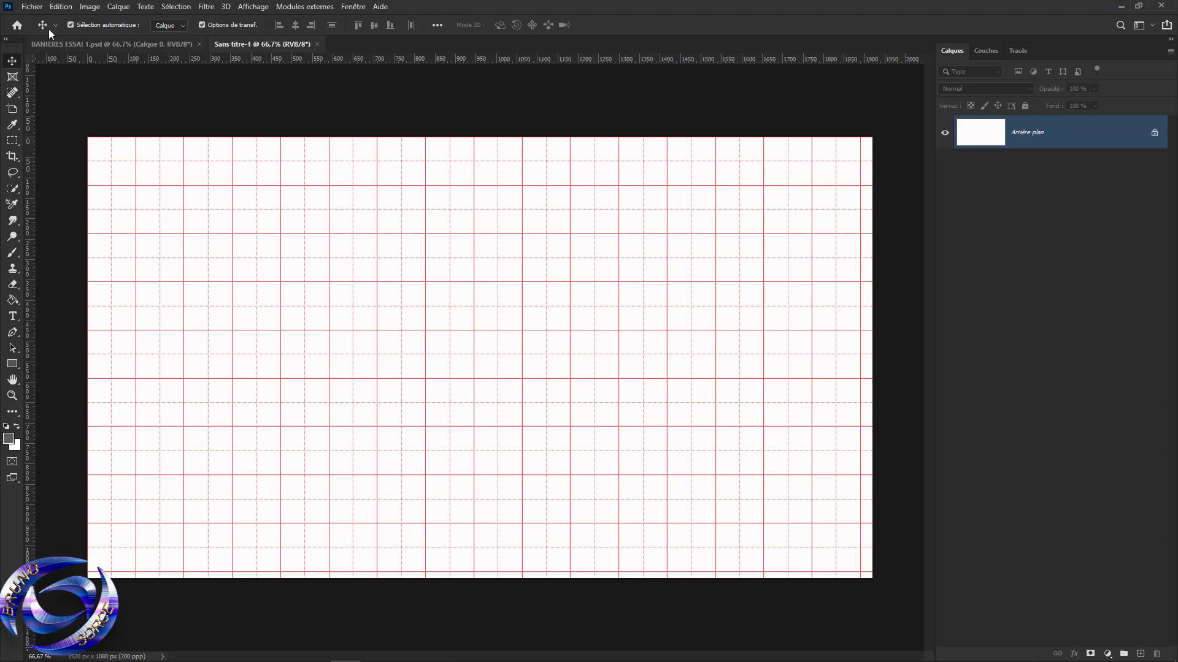
# - Configure the grid preferences with a gridline every 1,5 centimetres and 2 subdivisions
pyautogui.click(59, 6)
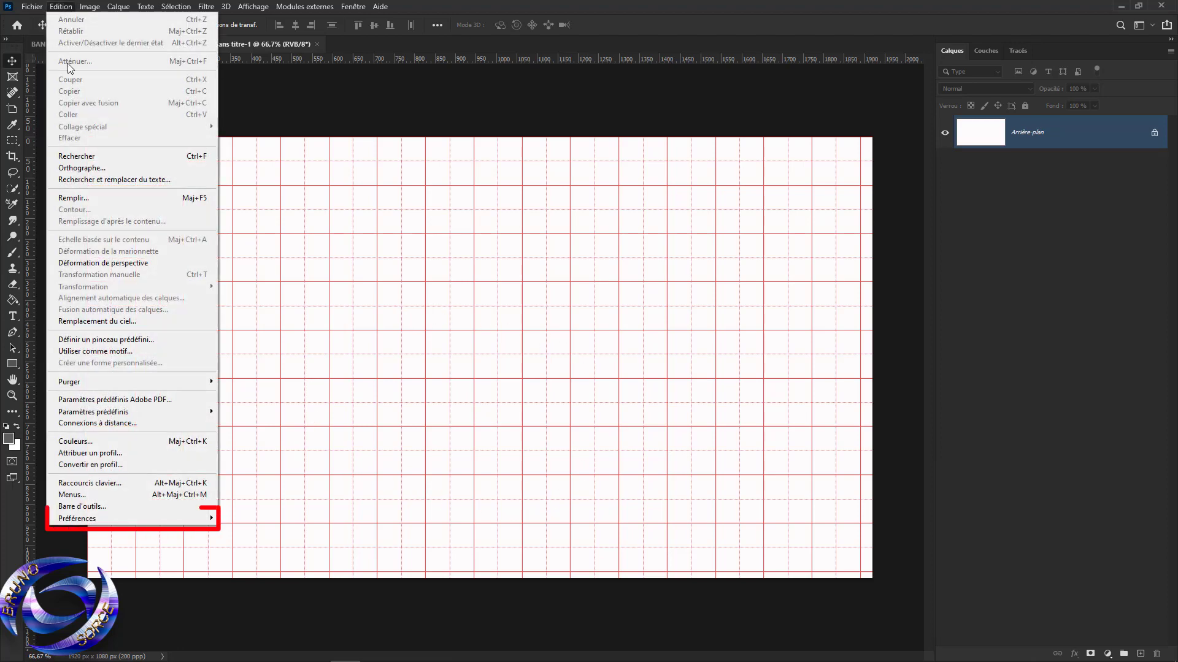
pyautogui.moveTo(86, 519)
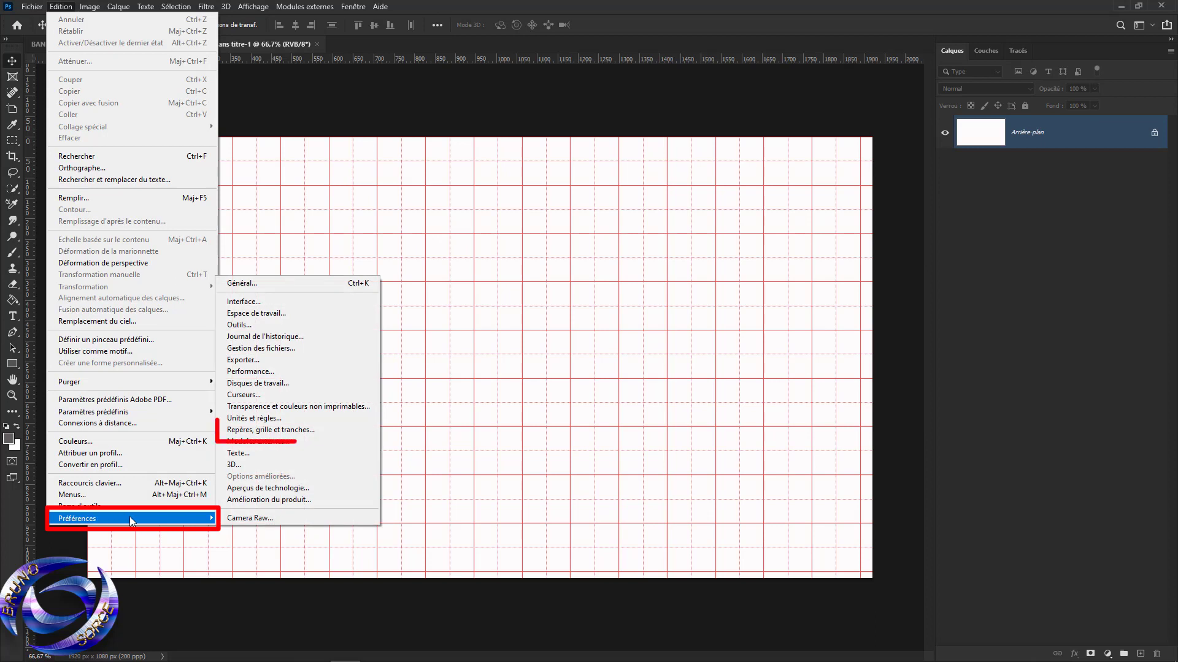
pyautogui.click(244, 431)
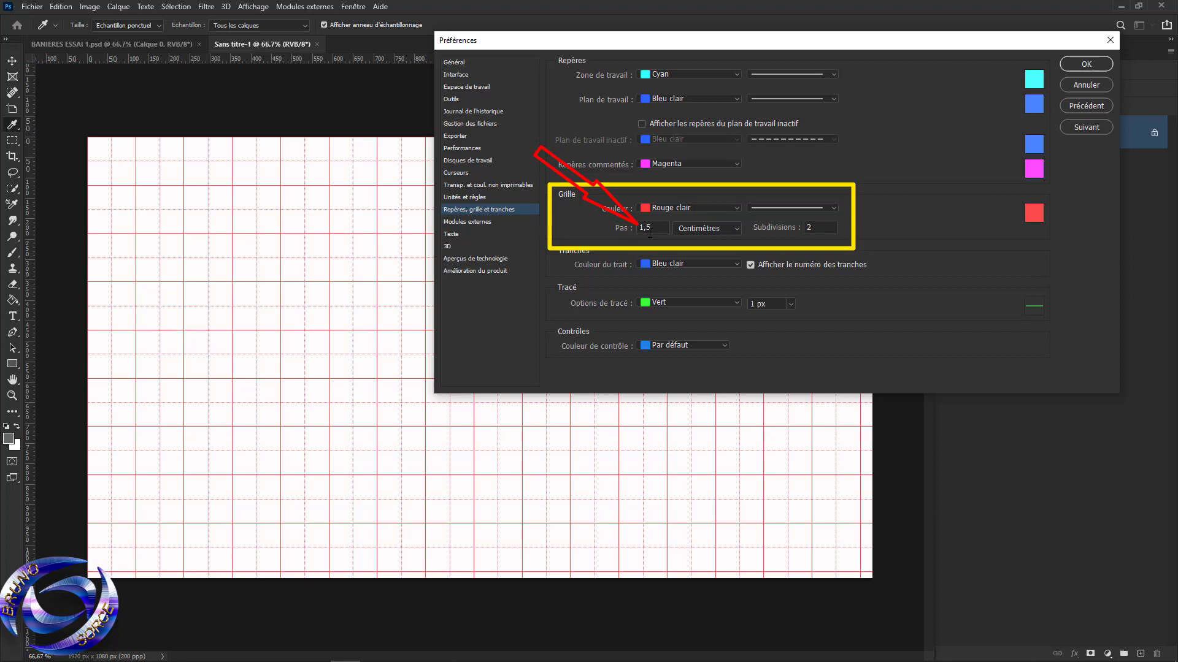
pyautogui.click(700, 230)
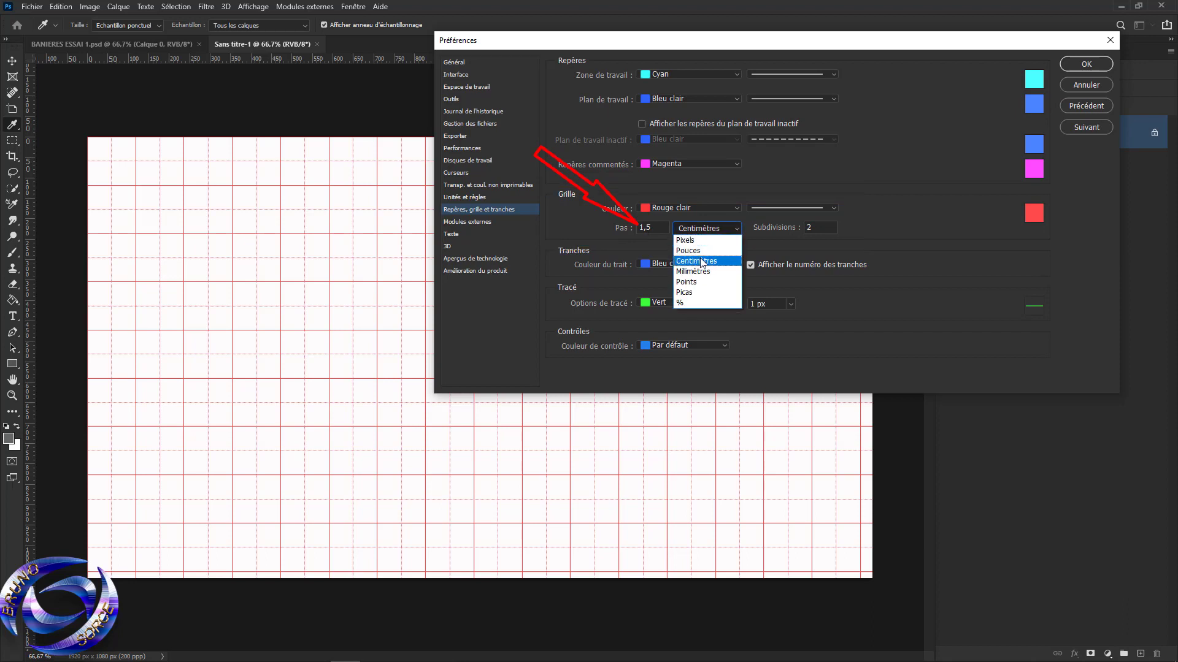
pyautogui.click(701, 262)
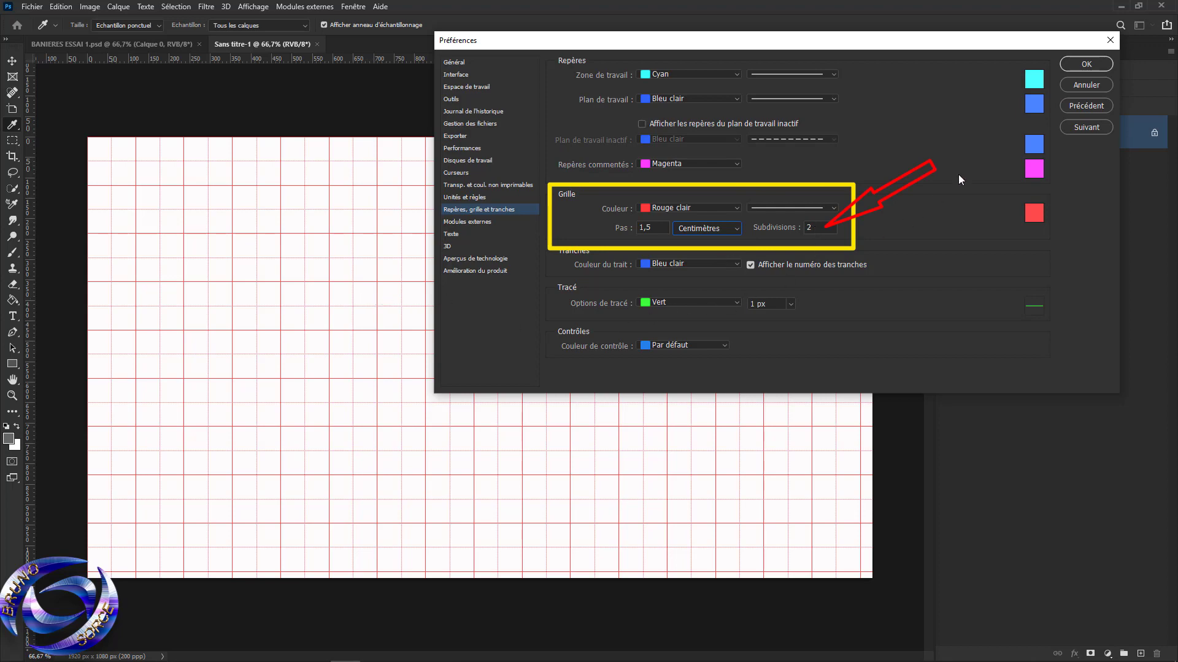
pyautogui.click(1086, 64)
pyautogui.press('v')
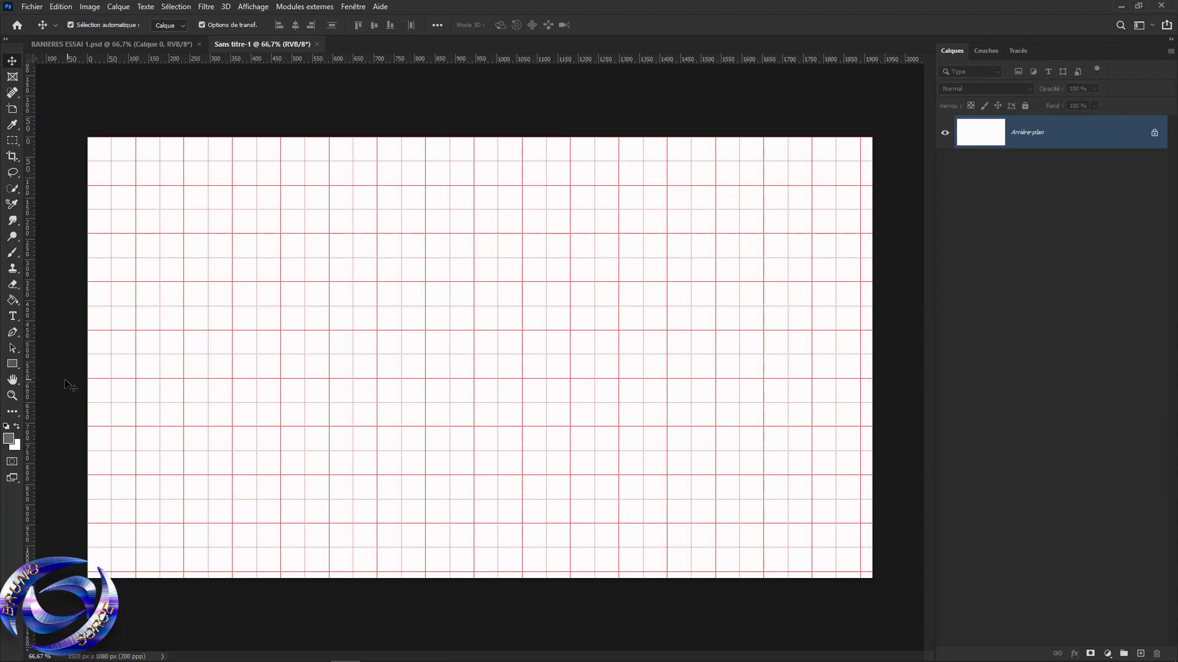
# - Set up the Rectangle tool in Shape mode with a bright red fill and no stroke
pyautogui.click(12, 366)
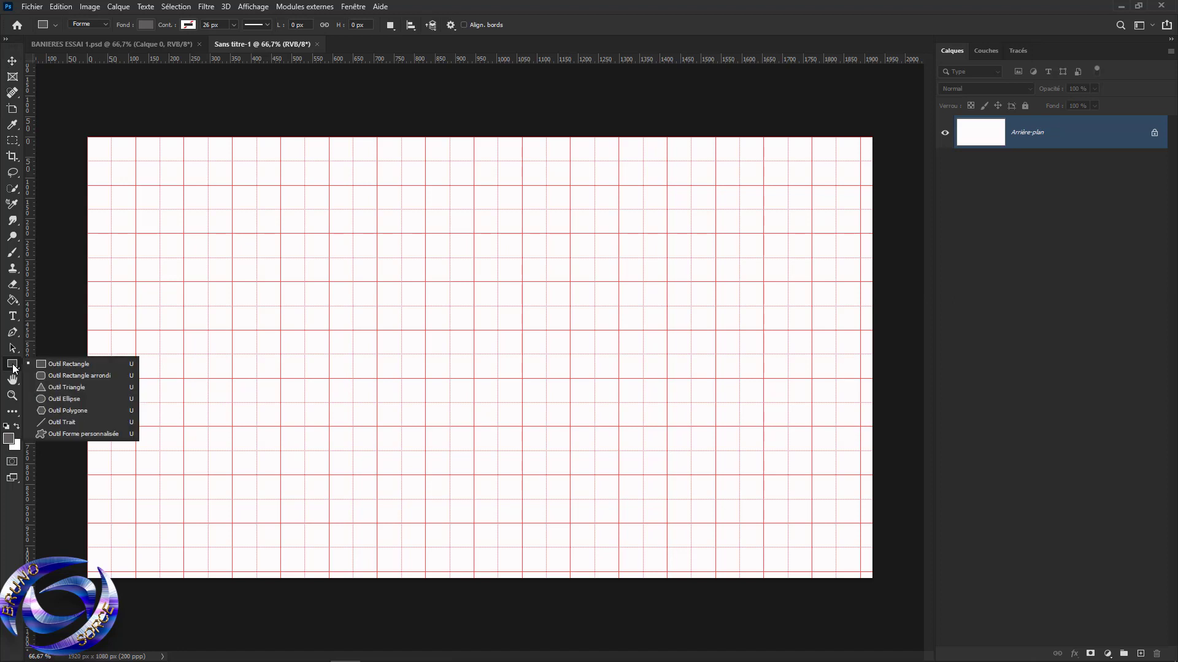
pyautogui.click(68, 365)
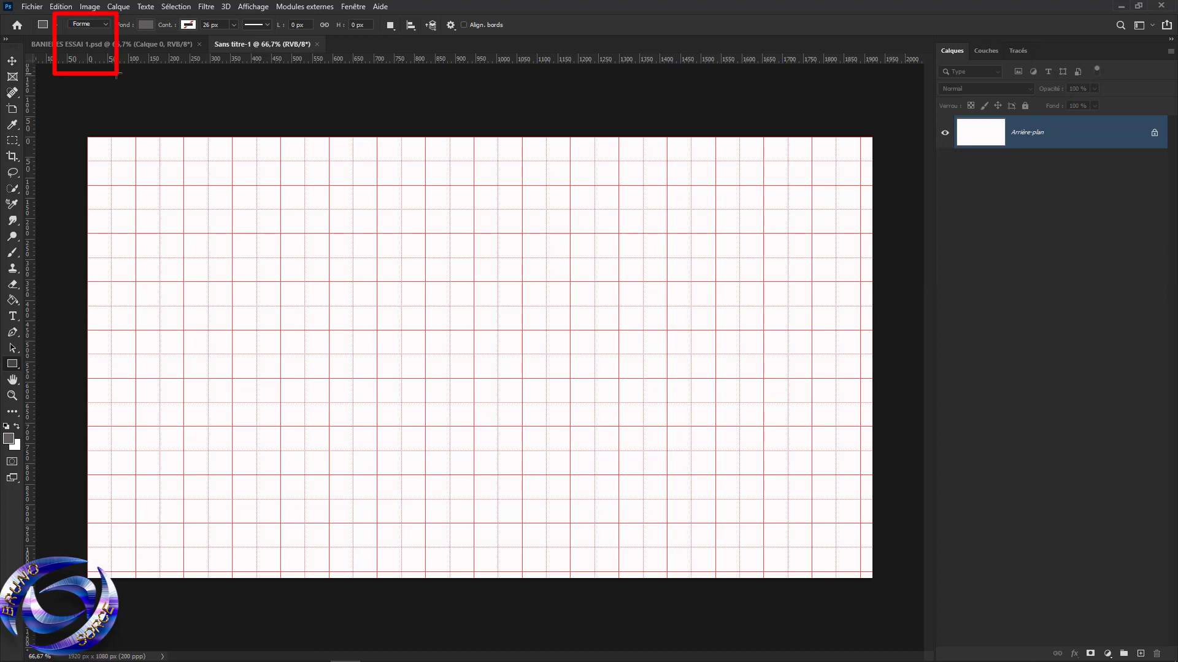
pyautogui.click(107, 25)
pyautogui.click(146, 26)
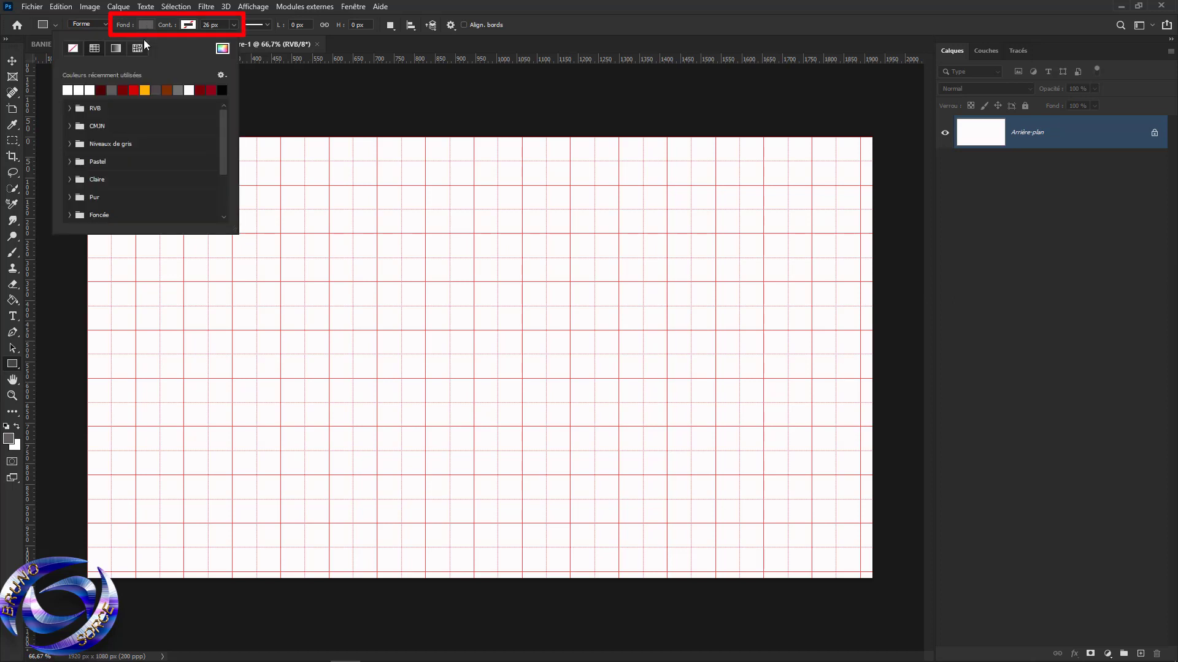
pyautogui.click(135, 90)
pyautogui.click(188, 27)
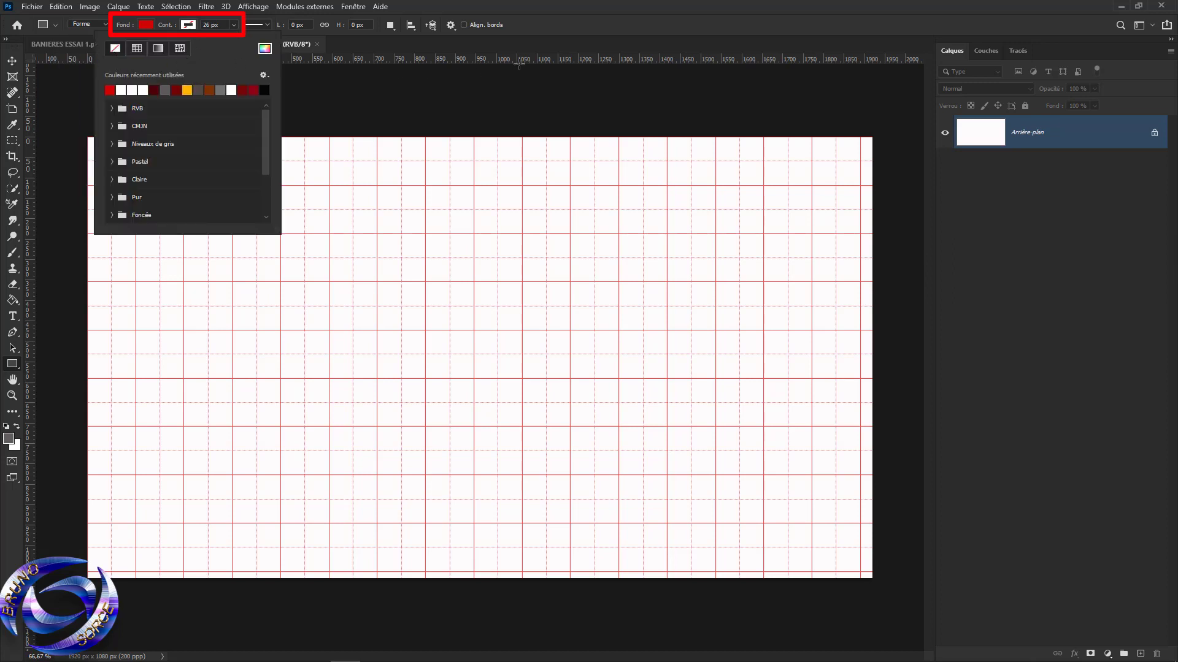
pyautogui.click(551, 27)
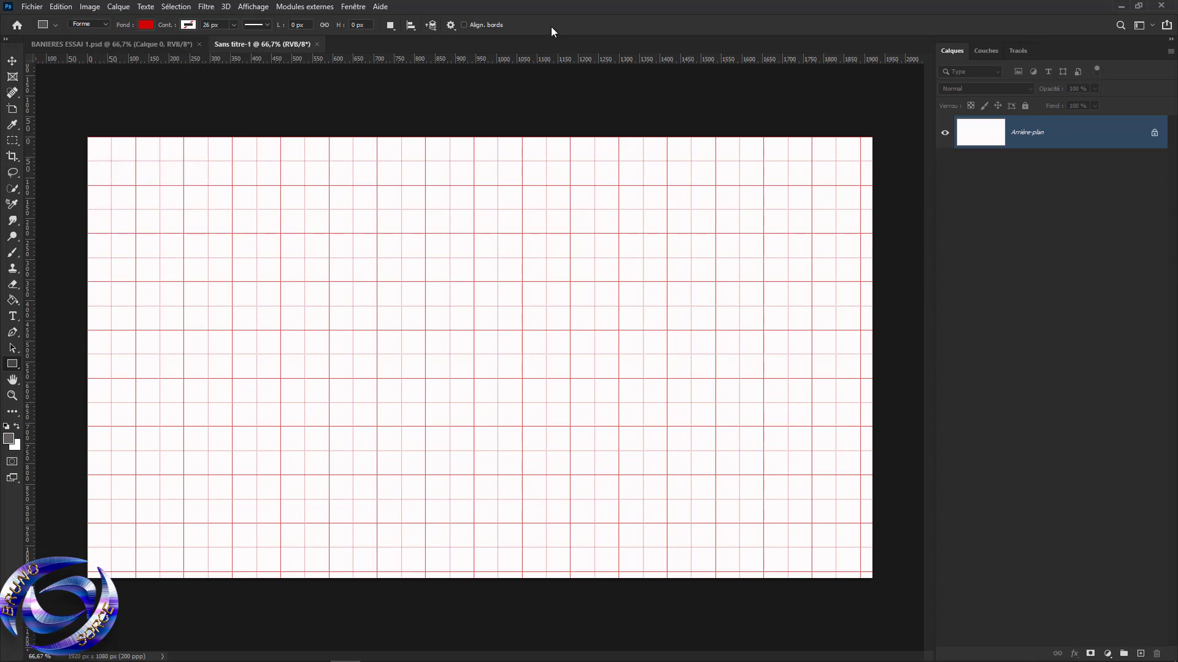
# - Draw a rectangle of about 473 x 119 px aligned to the grid near the canvas top, and duplicate its layer
pyautogui.scroll(3, 408, 309)
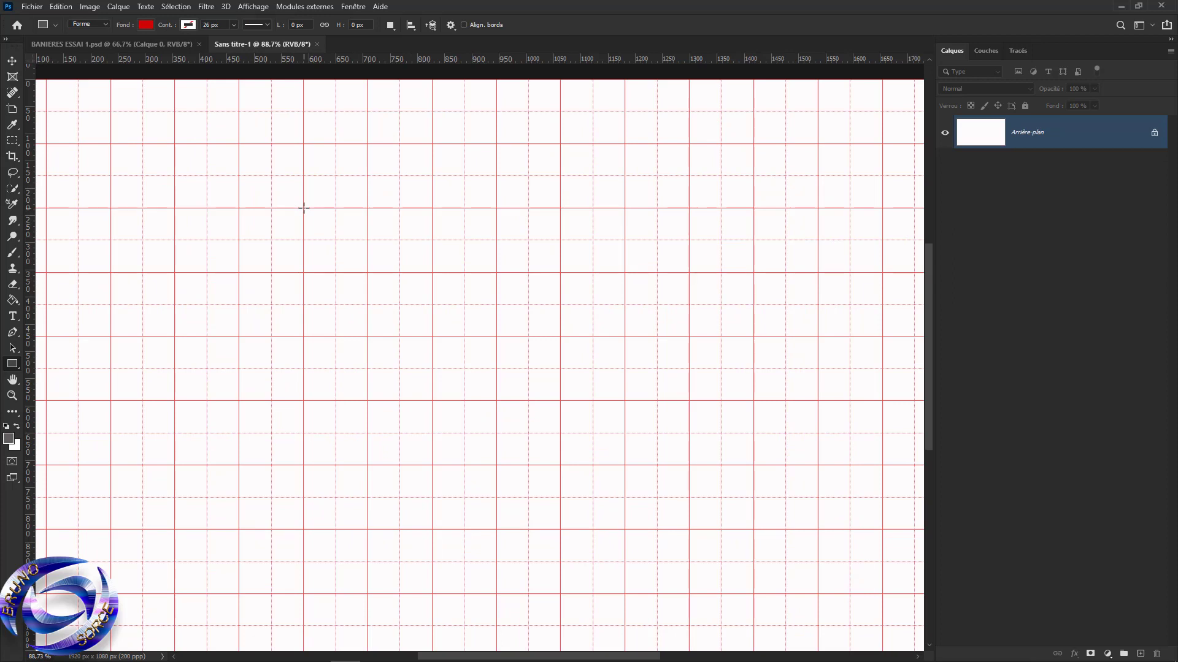
pyautogui.moveTo(303, 209); pyautogui.dragTo(561, 275)
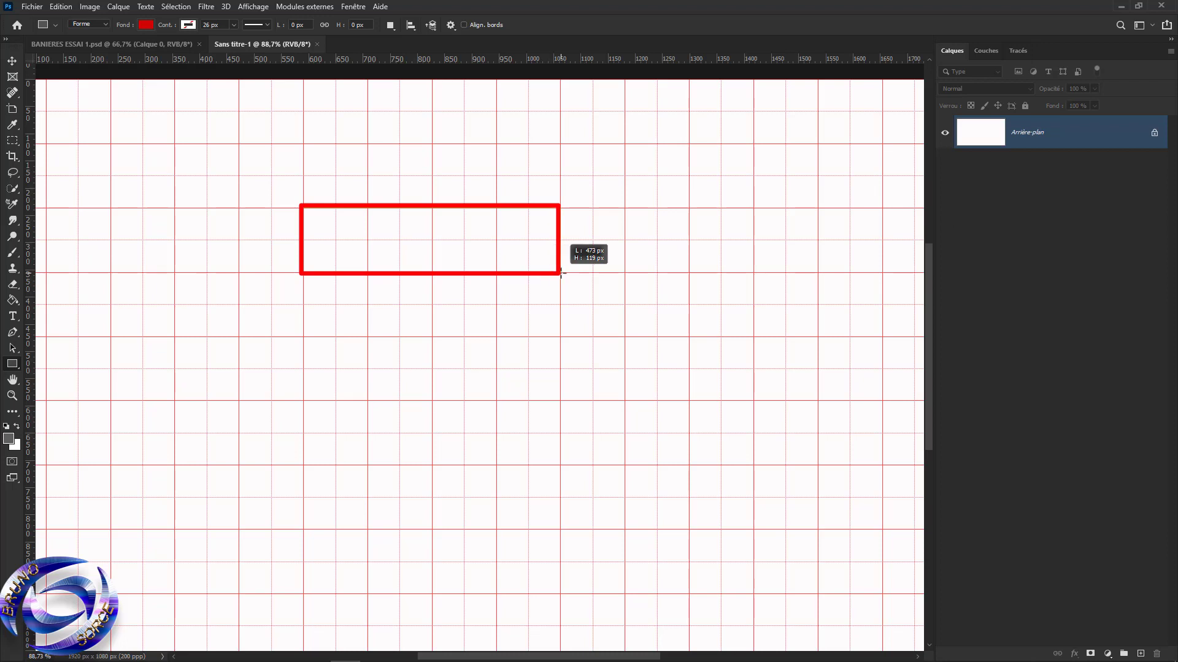
pyautogui.moveTo(560, 272); pyautogui.dragTo(560, 273)
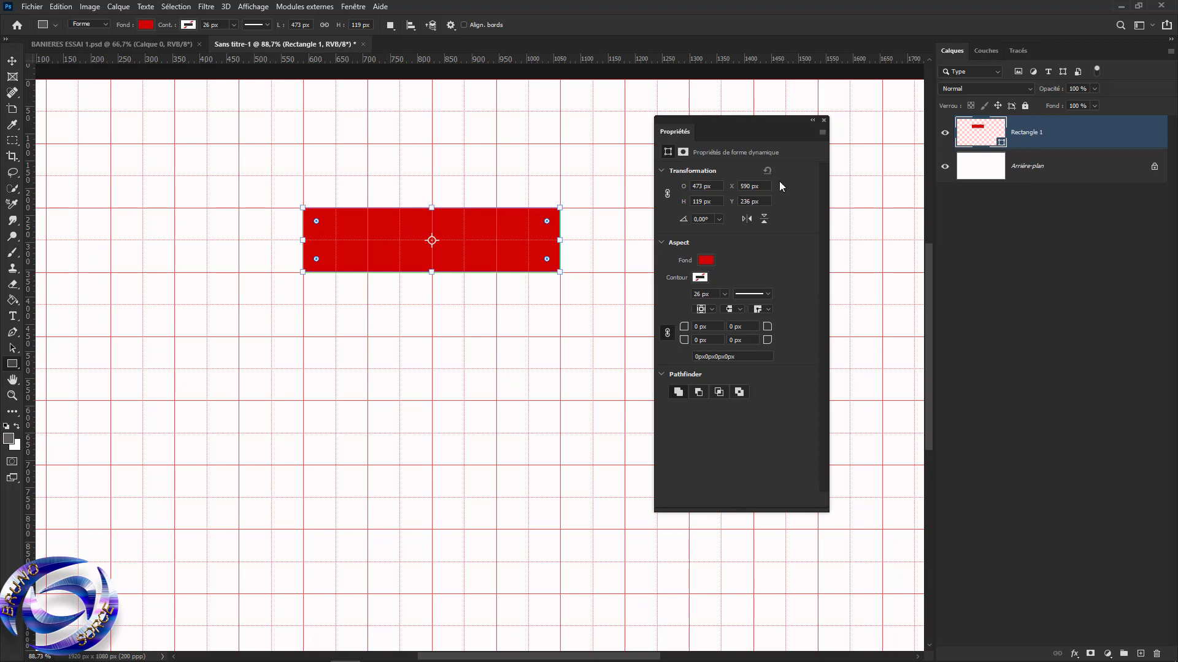
pyautogui.click(823, 120)
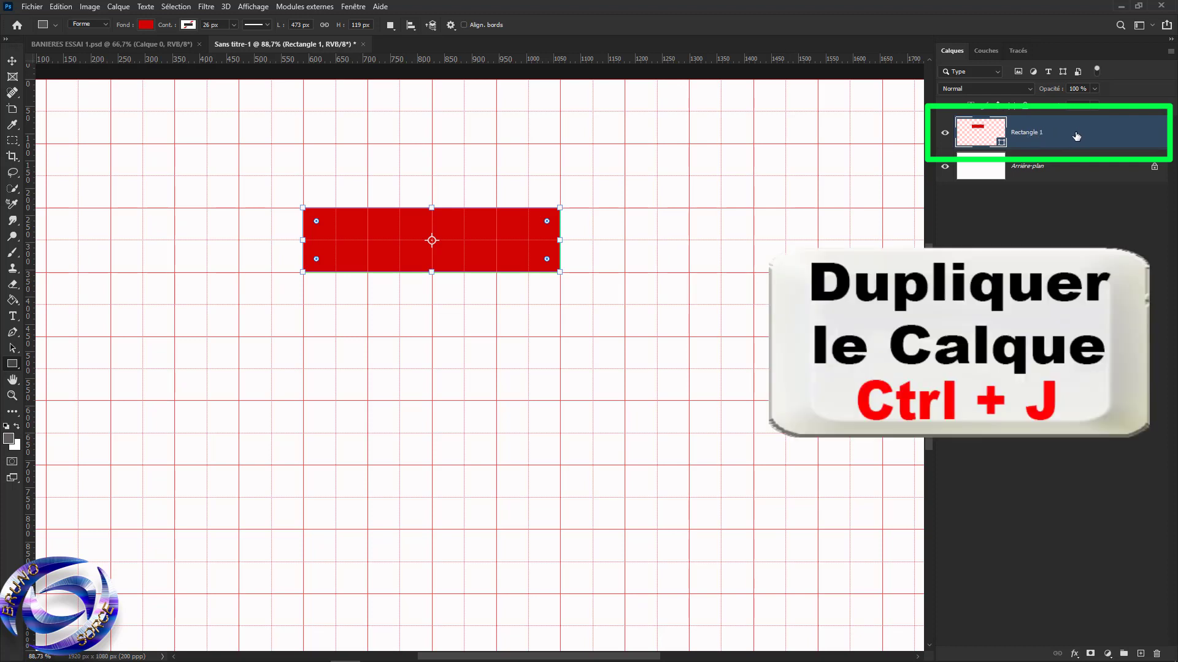
pyautogui.hotkey('ctrl', 'j')
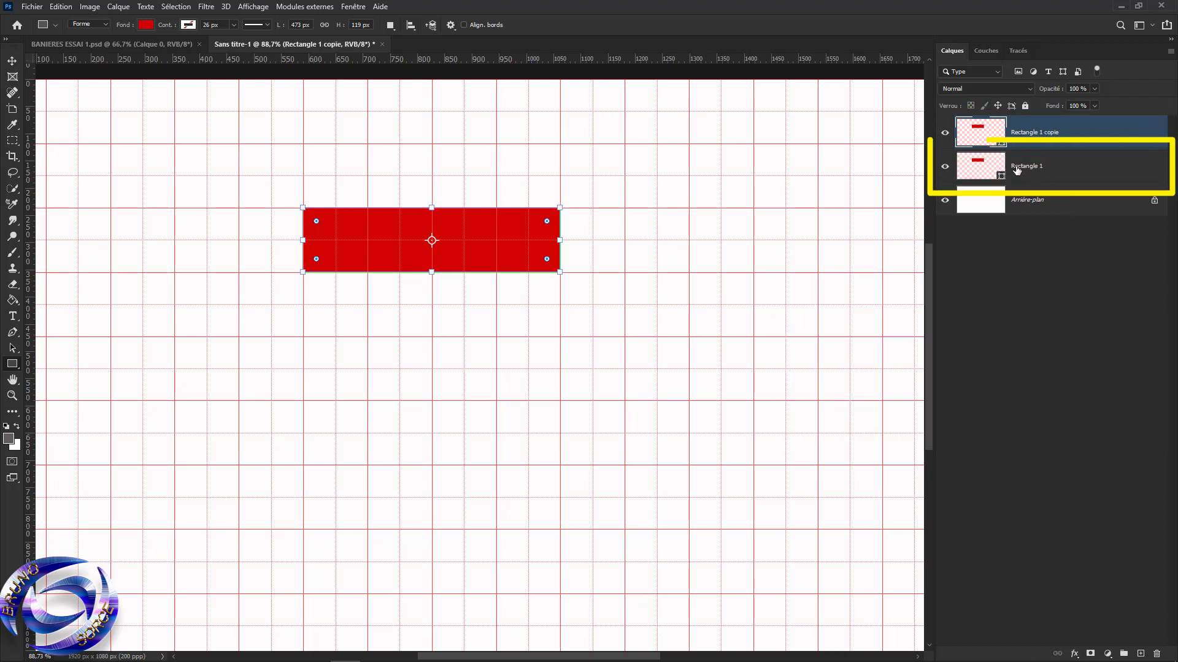
# - Change the fill of the original Rectangle 1 layer to the darker red 9c0303
pyautogui.click(1064, 174)
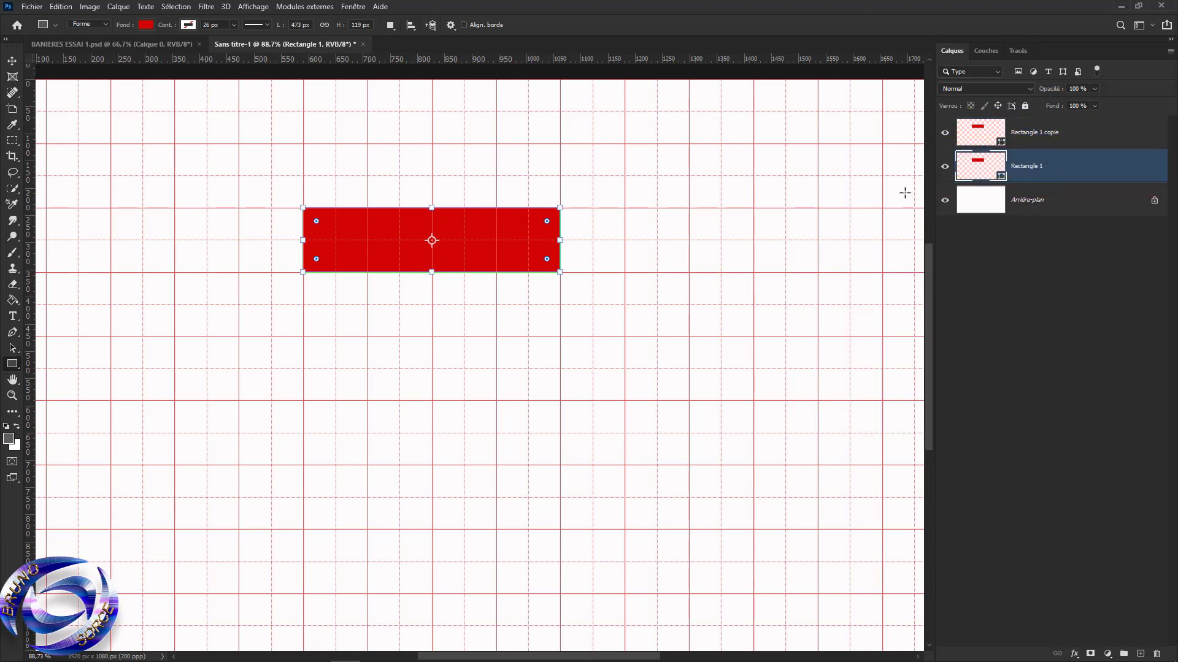
pyautogui.click(146, 27)
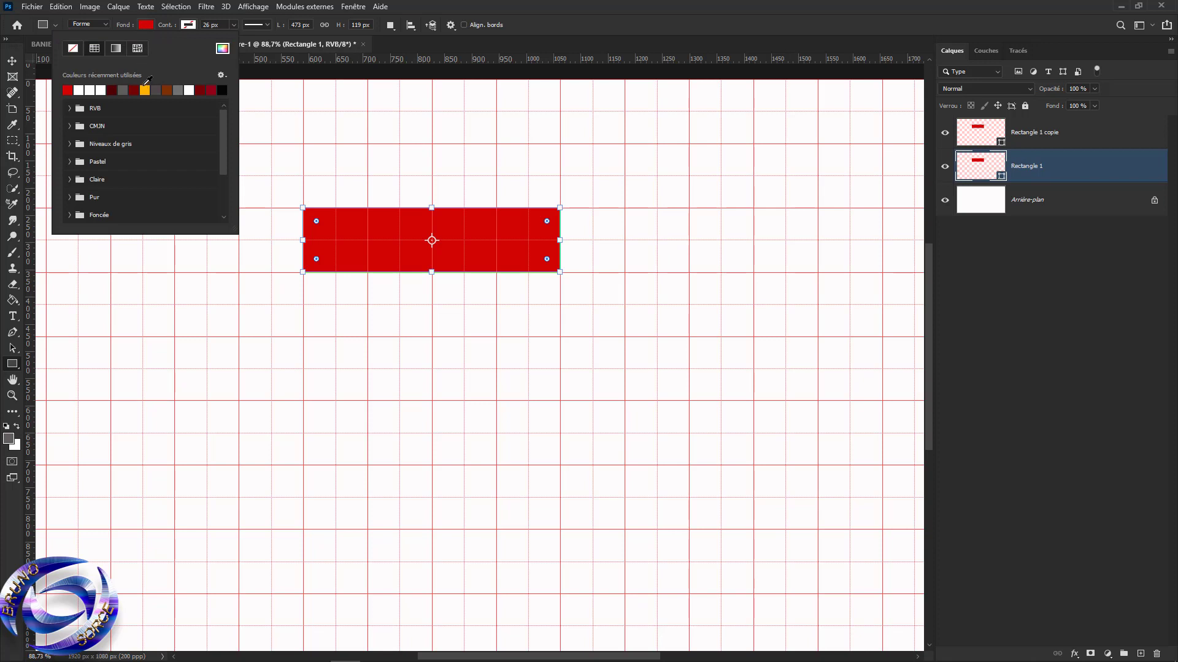
pyautogui.click(222, 47)
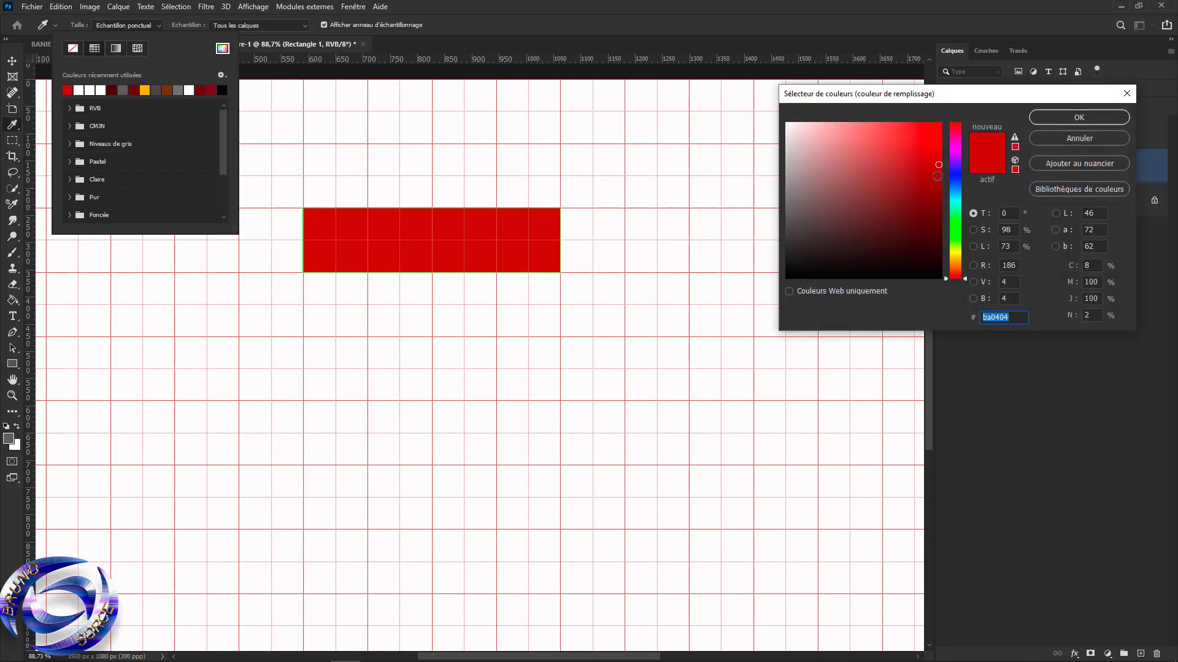
pyautogui.click(938, 183)
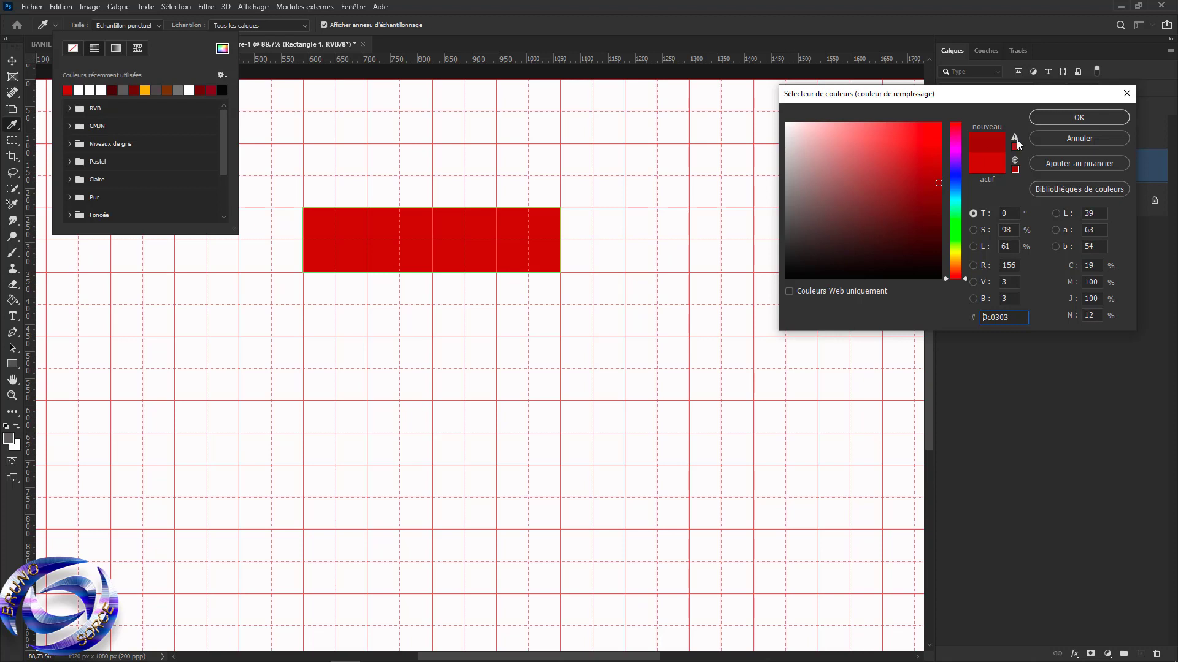
pyautogui.click(1047, 124)
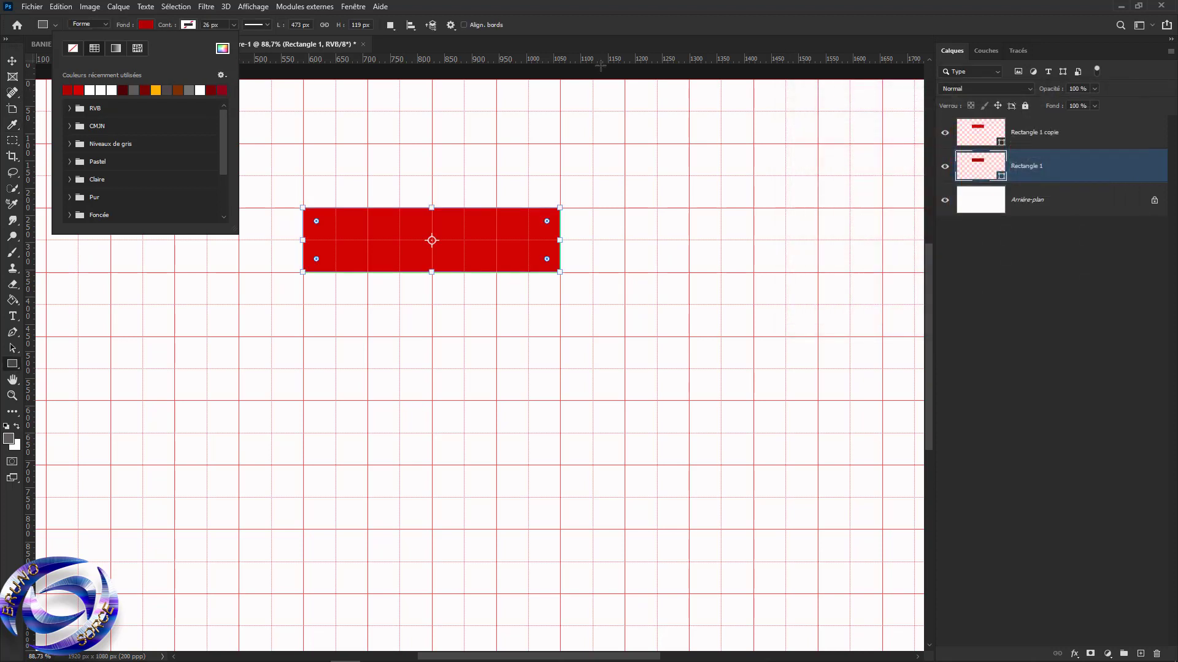
pyautogui.click(548, 40)
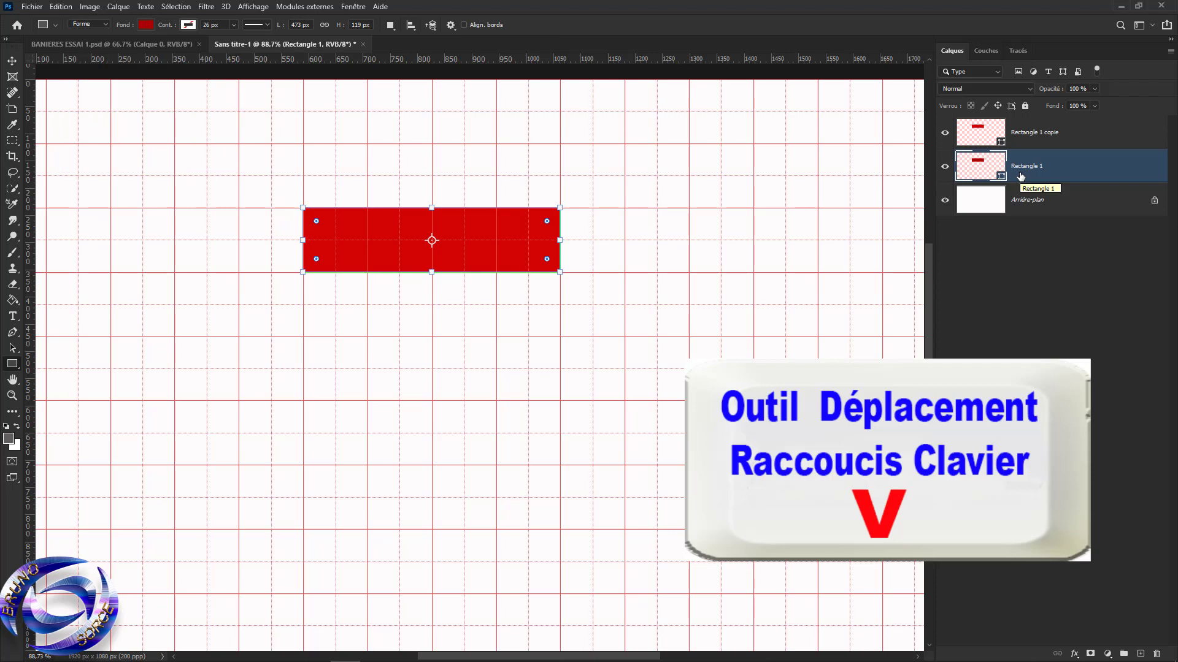
# - Move the darker Rectangle 1 straight down by about 24 px so it extends below the copy
pyautogui.press('v')
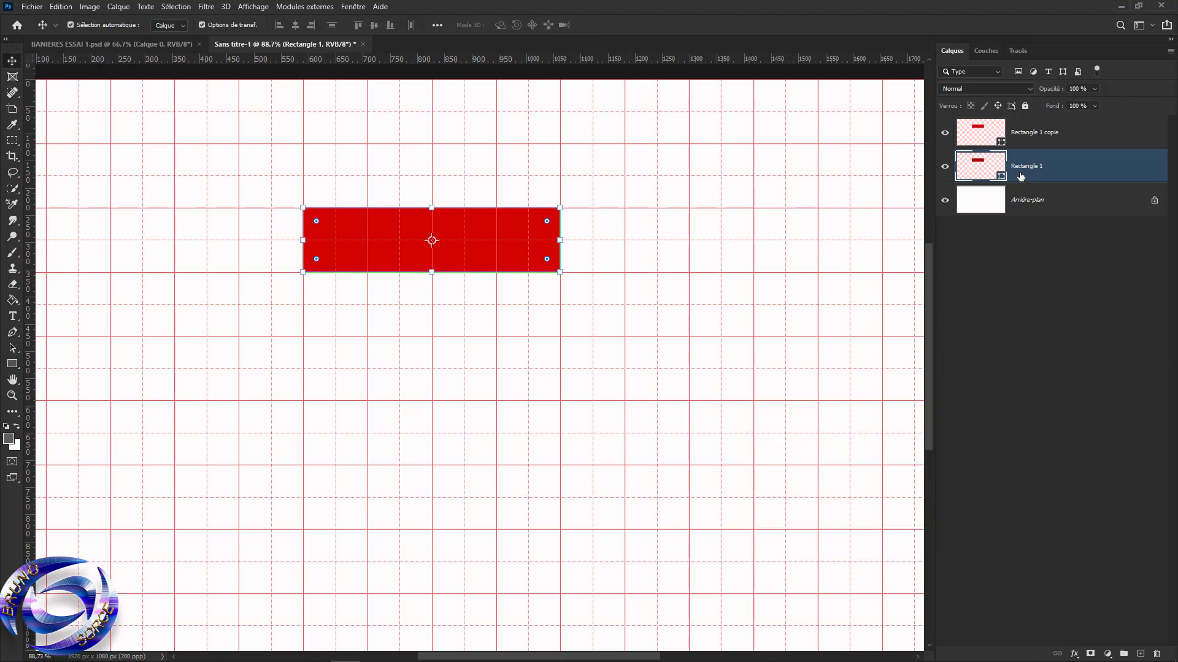
pyautogui.press('Down')
pyautogui.press('Down')
pyautogui.press('Down')
pyautogui.press('Down')
pyautogui.press('Down')
pyautogui.press('Down')
pyautogui.press('Down')
pyautogui.press('Down')
pyautogui.press('Down')
pyautogui.press('Down')
pyautogui.press('Down')
pyautogui.press('Down')
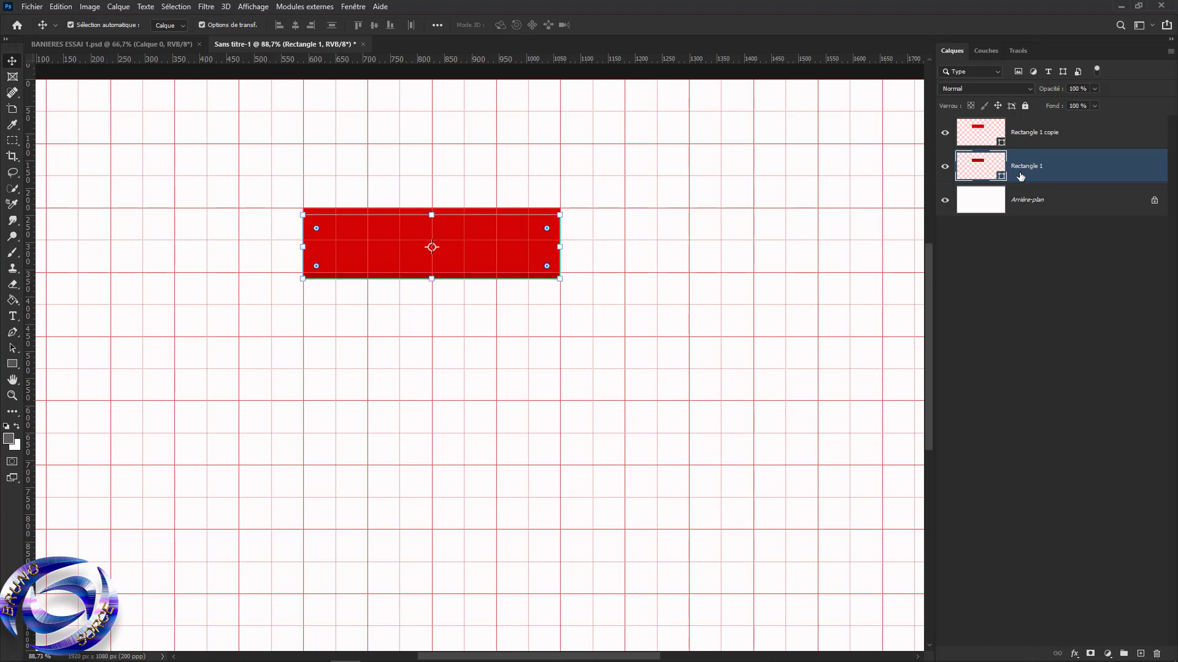
pyautogui.press('Down')
pyautogui.press('Down')
pyautogui.press('Down')
pyautogui.press('Down')
pyautogui.press('Down')
pyautogui.press('Down')
pyautogui.press('Down')
pyautogui.press('Down')
pyautogui.press('Down')
pyautogui.press('Down')
pyautogui.press('Down')
pyautogui.press('Down')
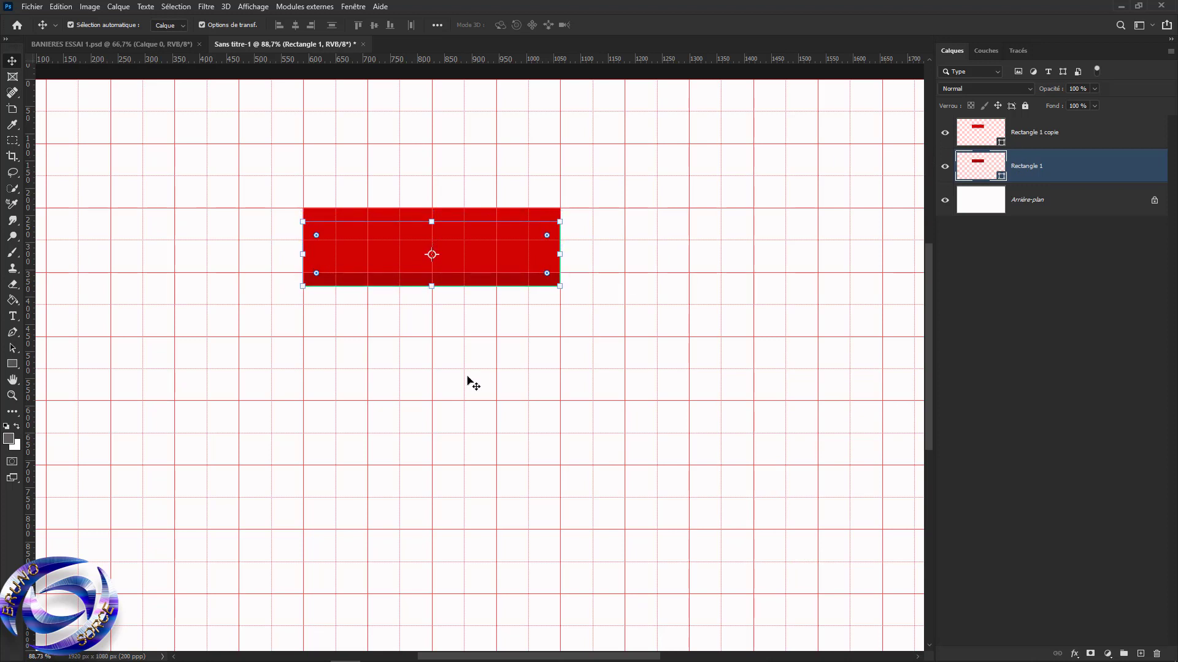
# - Move the dark Rectangle 1 down and to the left, half a grid square lower than the copy, and narrow it to about 45% width
pyautogui.moveTo(394, 284); pyautogui.dragTo(318, 337)
pyautogui.moveTo(315, 341); pyautogui.dragTo(308, 303)
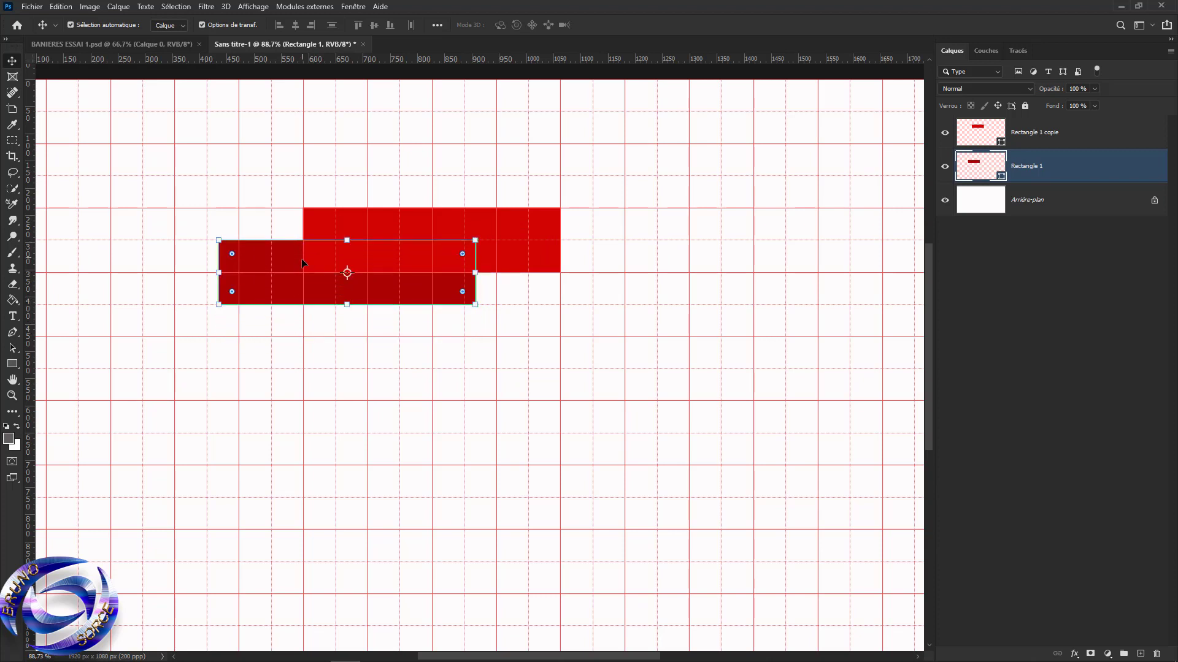
pyautogui.moveTo(254, 263); pyautogui.dragTo(254, 263)
pyautogui.moveTo(476, 273); pyautogui.dragTo(341, 275)
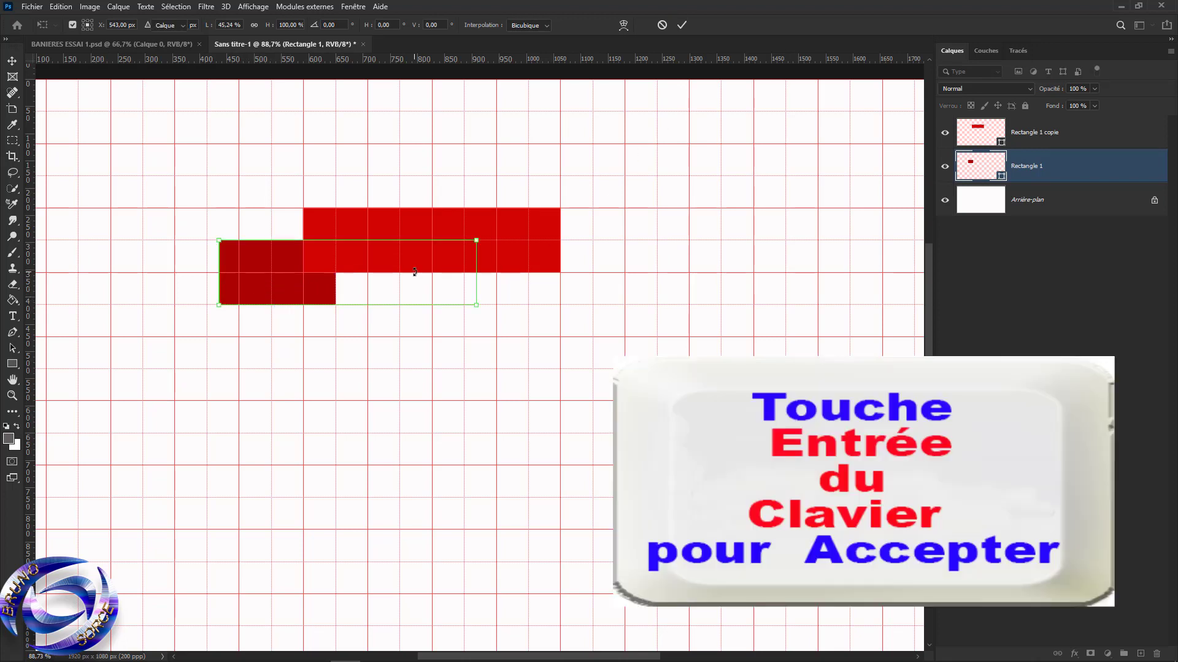
pyautogui.press('Return')
# - Add an anchor point at the middle of the dark rectangle's left edge with the Add Anchor Point tool
pyautogui.scroll(3, 244, 267)
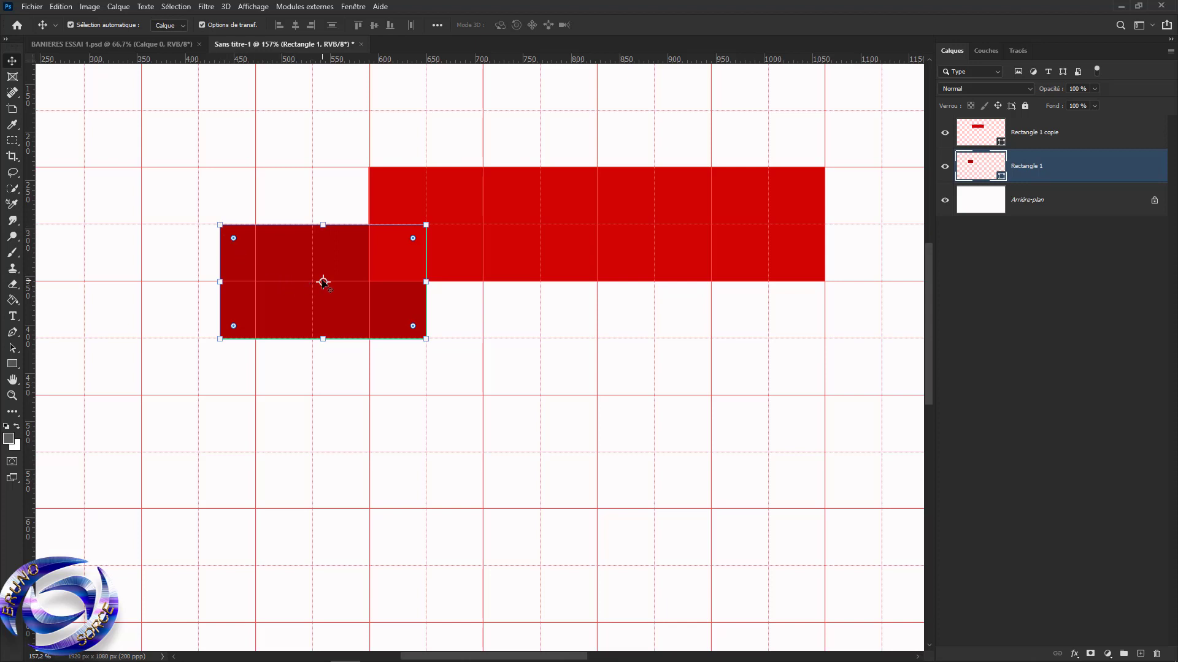
pyautogui.press('p')
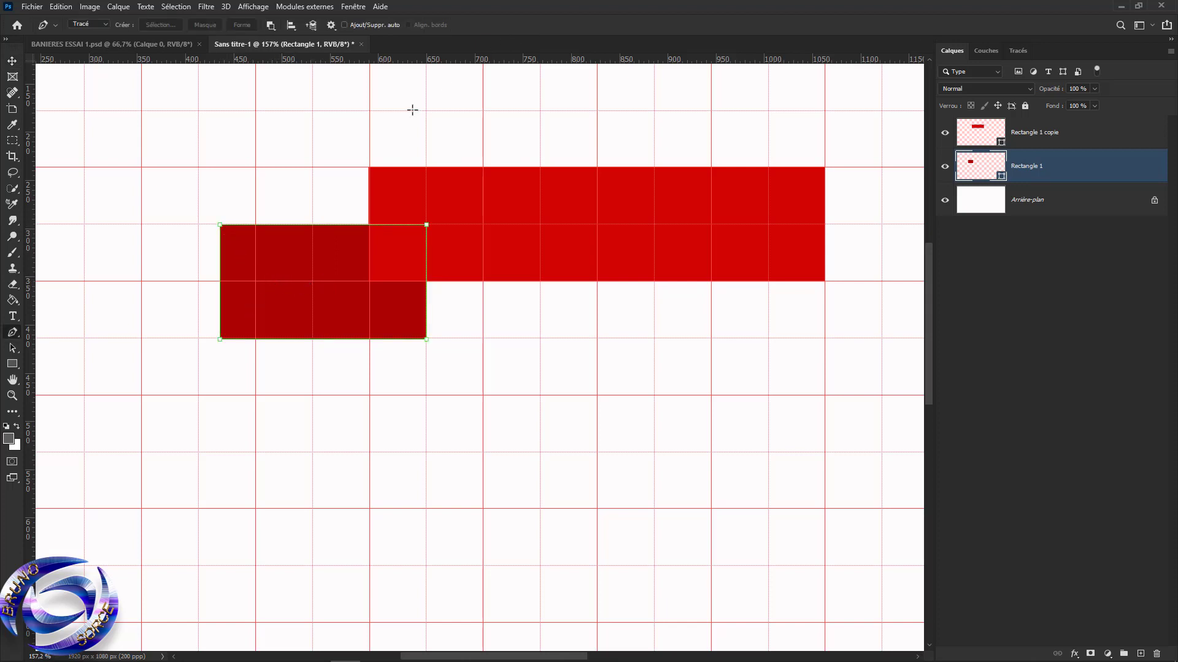
pyautogui.rightClick(12, 335)
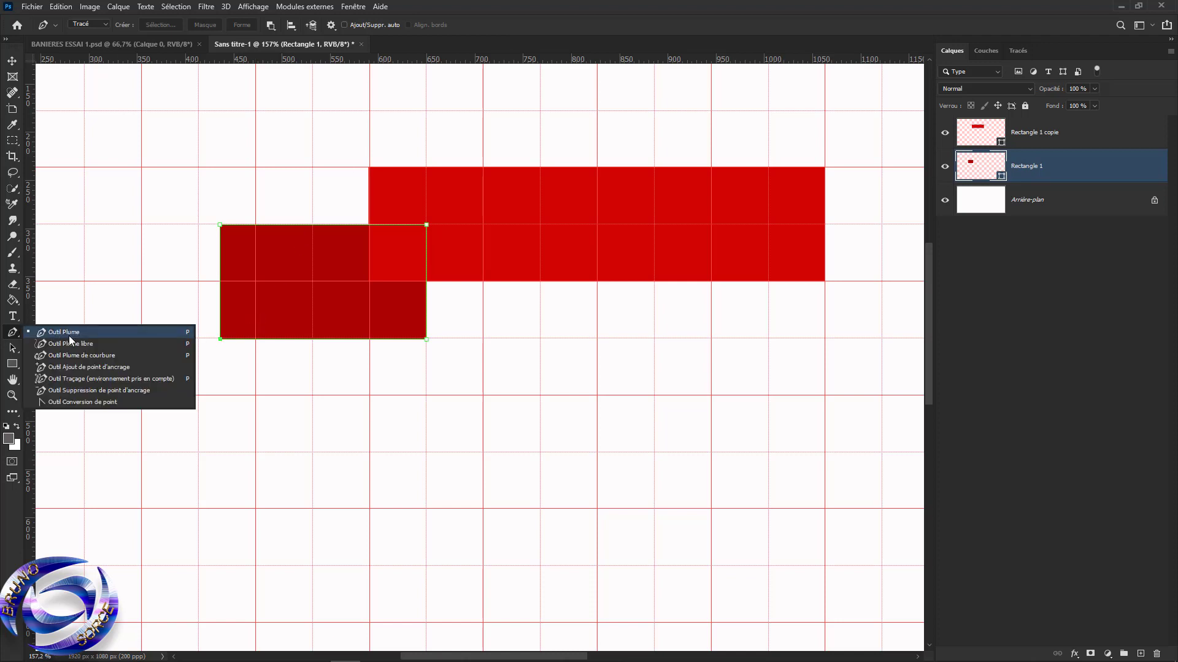
pyautogui.click(69, 367)
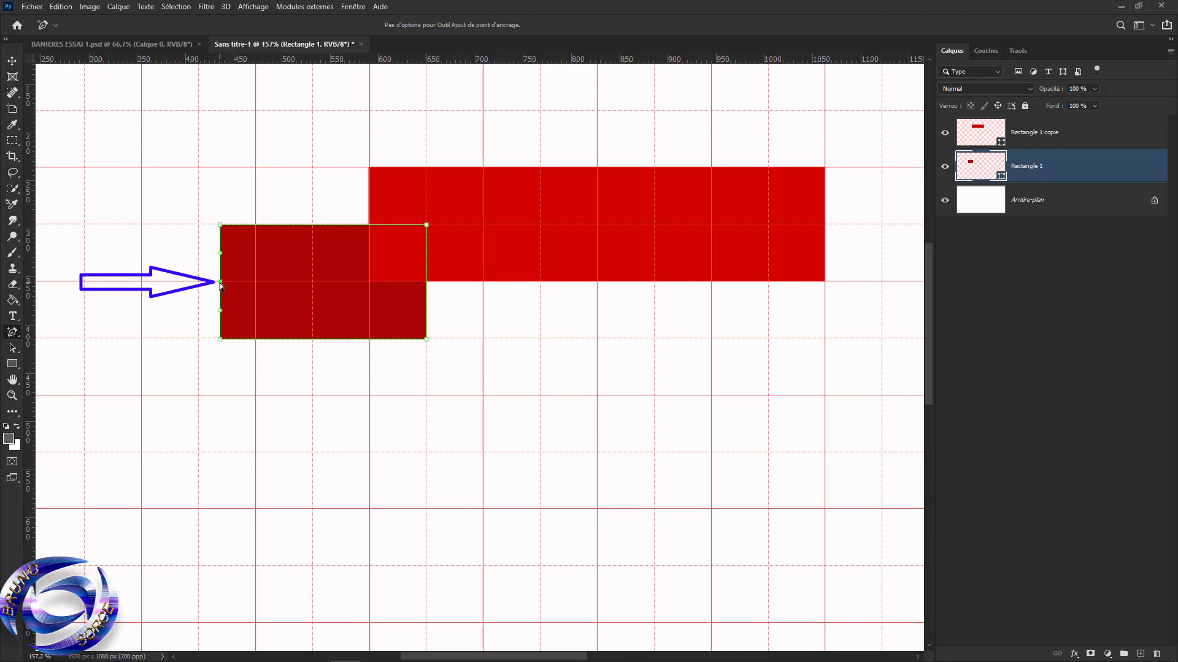
pyautogui.scroll(1, 220, 285)
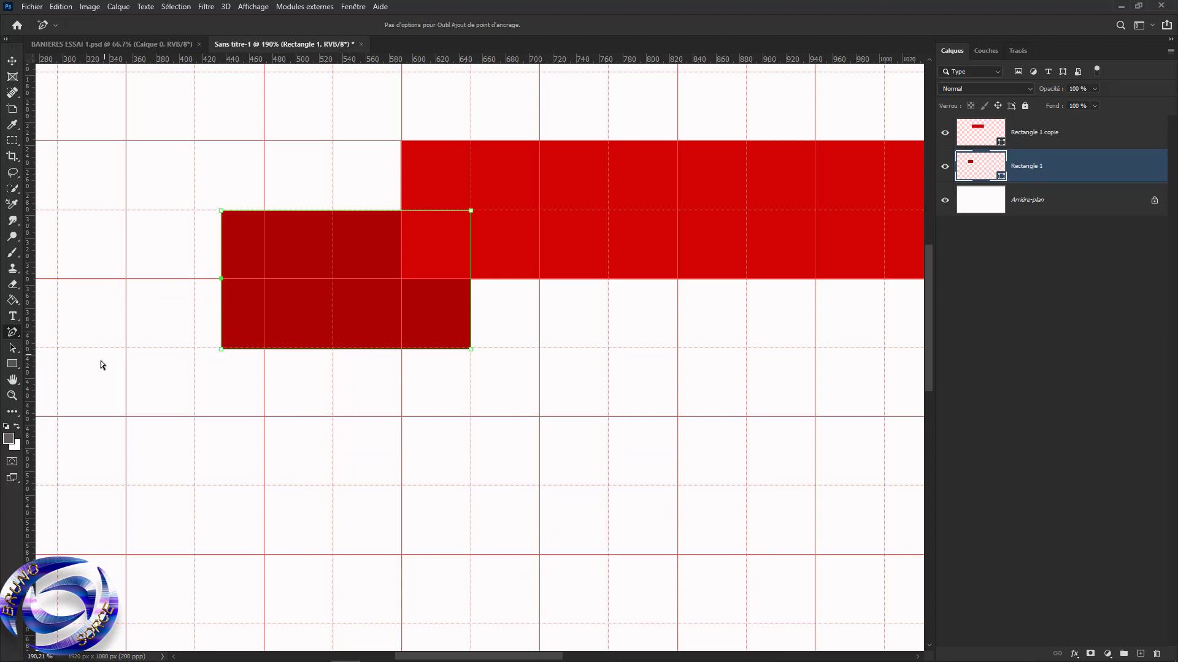
# - With the Convert Point tool active, nudge the left edge's middle anchor straight right by about 90 px to cut a V-shaped ribbon tail
pyautogui.rightClick(11, 334)
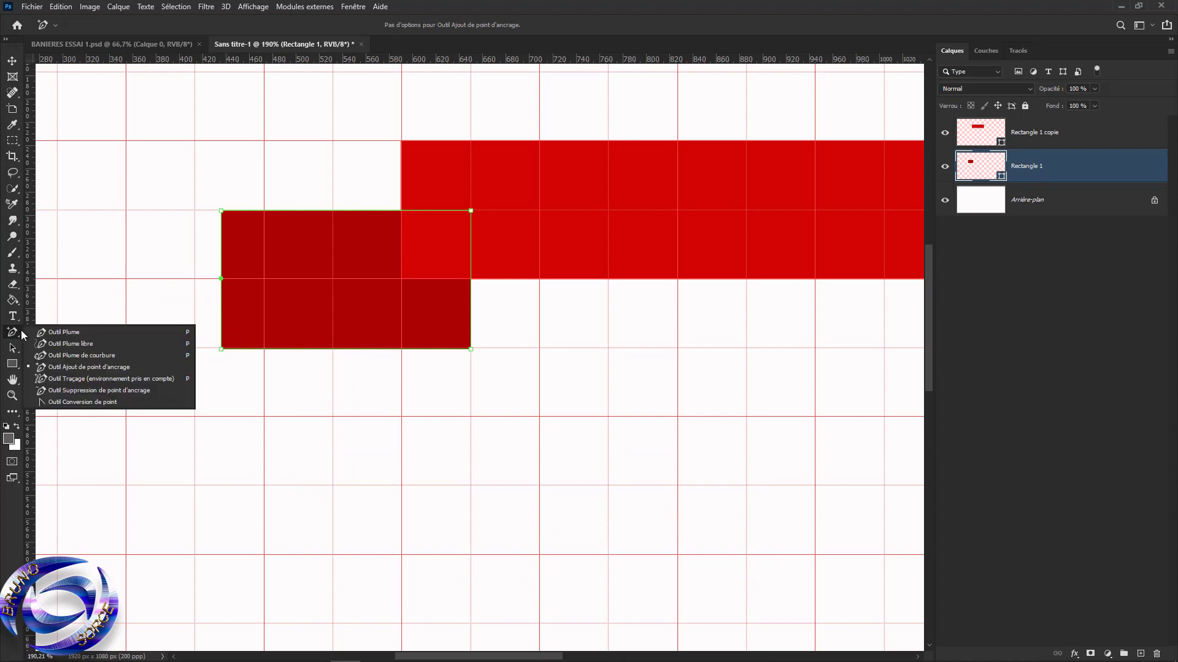
pyautogui.click(71, 403)
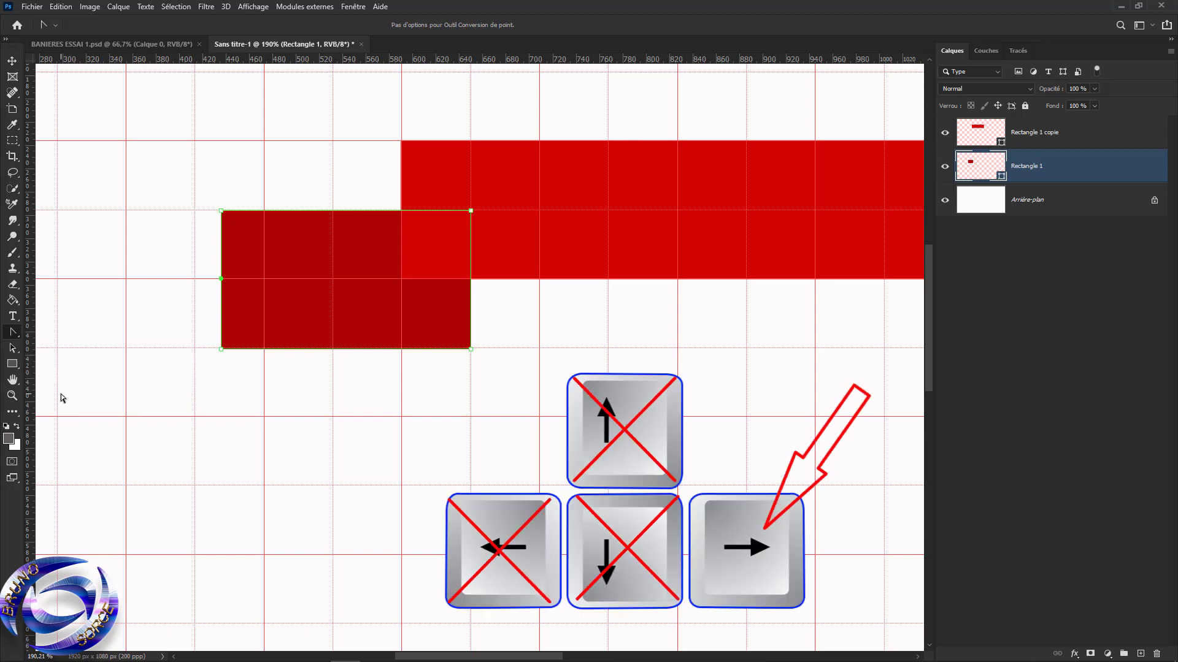
pyautogui.press('Right')
pyautogui.press('Right')
pyautogui.press('Right')
pyautogui.press('Right')
pyautogui.press('Right')
pyautogui.press('Right')
pyautogui.press('Right')
pyautogui.press('Right')
pyautogui.press('Right')
pyautogui.press('Right')
pyautogui.press('Right')
pyautogui.press('Right')
pyautogui.press('Right')
pyautogui.press('Right')
pyautogui.press('Right')
pyautogui.press('Right')
pyautogui.press('Right')
pyautogui.press('Right')
pyautogui.press('Right')
pyautogui.press('Right')
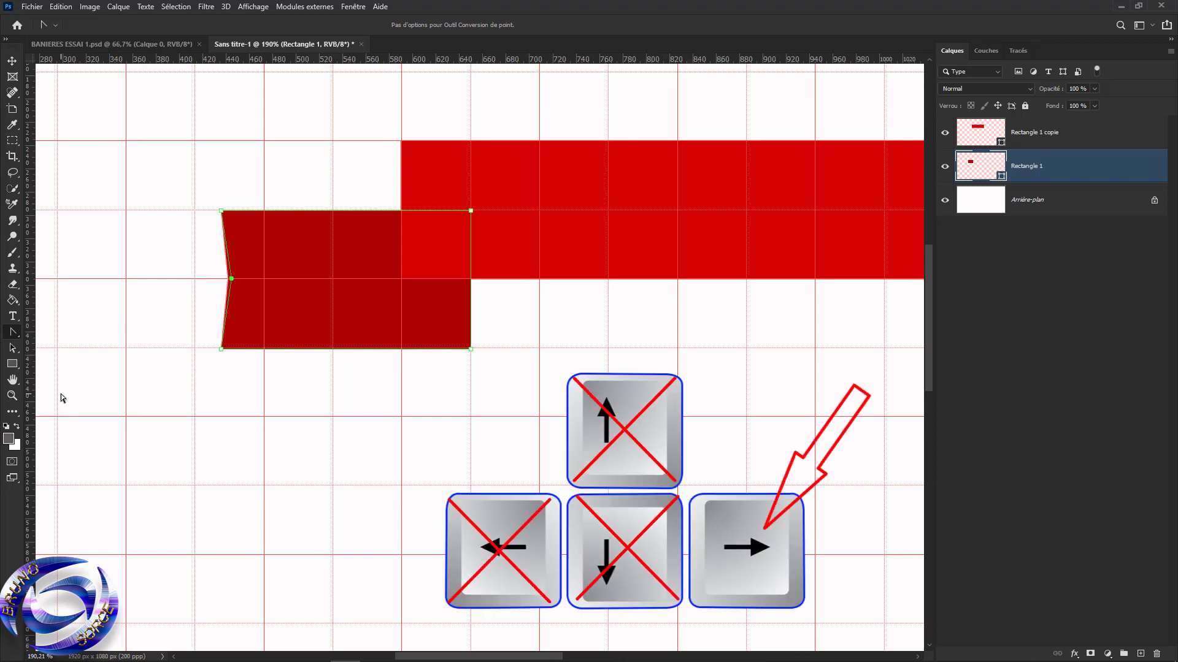
pyautogui.press('Right')
pyautogui.press('Right')
pyautogui.press('Right')
pyautogui.press('Right')
pyautogui.press('Right')
pyautogui.press('Right')
pyautogui.press('Right')
pyautogui.press('Right')
pyautogui.press('Right')
pyautogui.press('Right')
pyautogui.press('Right')
pyautogui.press('Right')
pyautogui.press('Right')
pyautogui.press('Right')
pyautogui.press('Right')
pyautogui.press('Right')
pyautogui.press('Right')
pyautogui.press('Right')
pyautogui.press('Right')
pyautogui.press('Right')
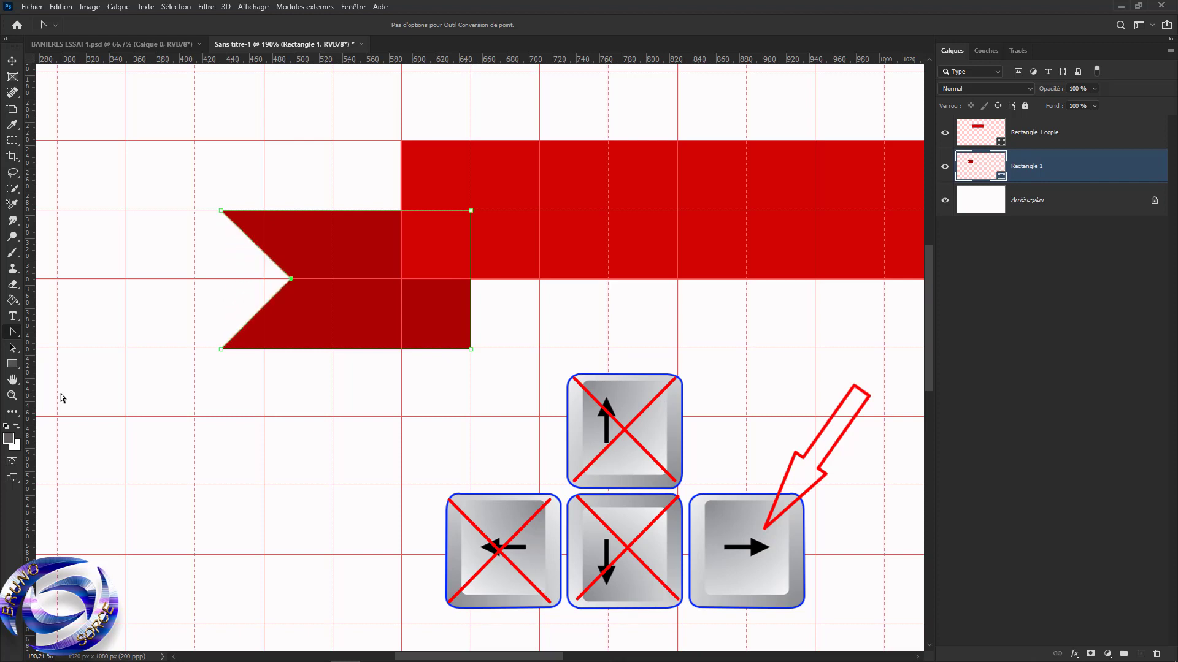
pyautogui.press('Right')
pyautogui.press('Right')
pyautogui.press('Right')
pyautogui.press('Right')
pyautogui.press('Right')
pyautogui.press('Right')
pyautogui.press('Right')
pyautogui.press('Right')
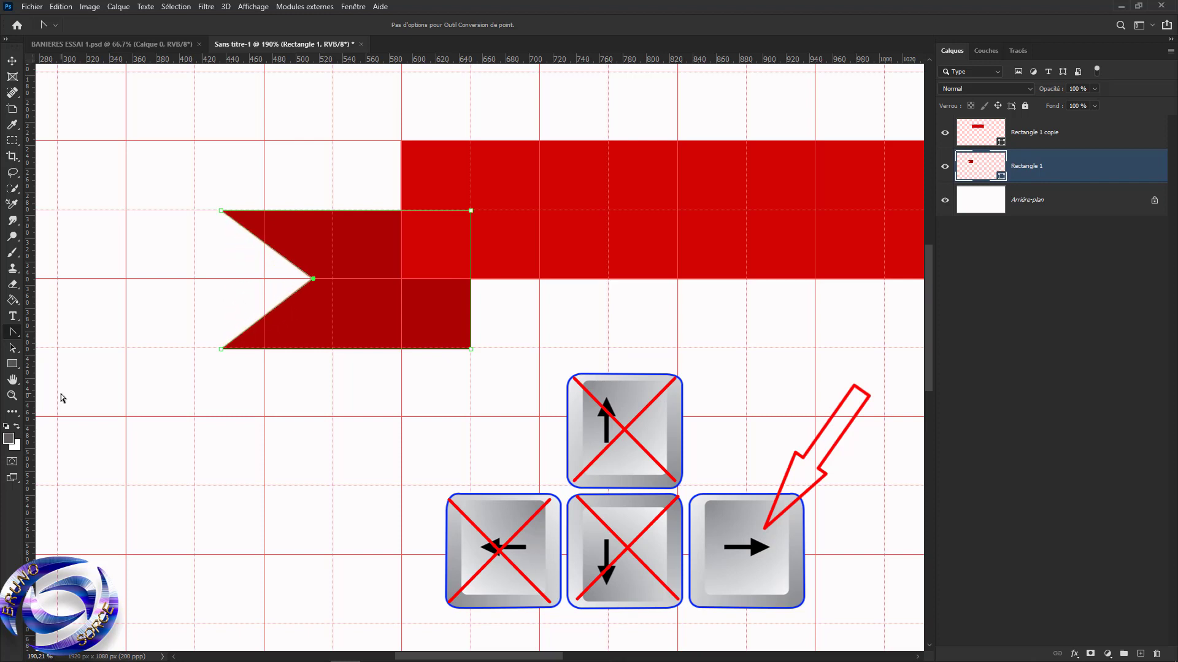
pyautogui.press('Right')
pyautogui.press('Right')
pyautogui.press('Right')
pyautogui.press('Right')
pyautogui.press('Right')
pyautogui.press('Right')
pyautogui.press('Right')
pyautogui.press('Right')
pyautogui.press('Right')
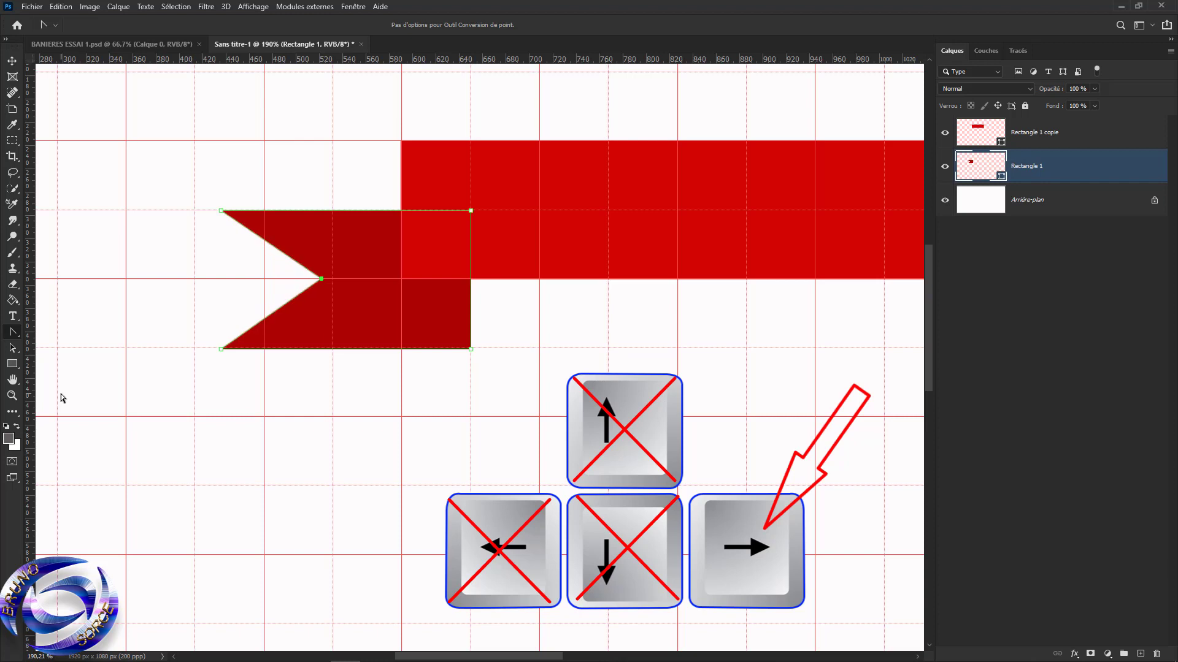
pyautogui.press('Right')
pyautogui.press('Right')
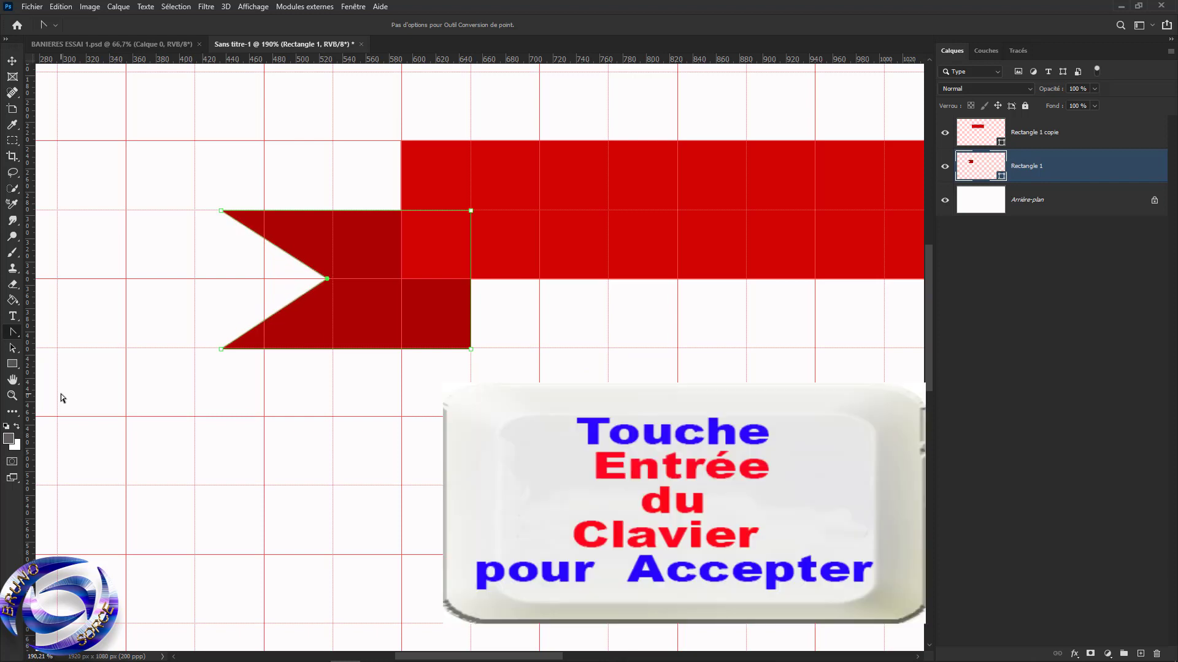
pyautogui.press('Return')
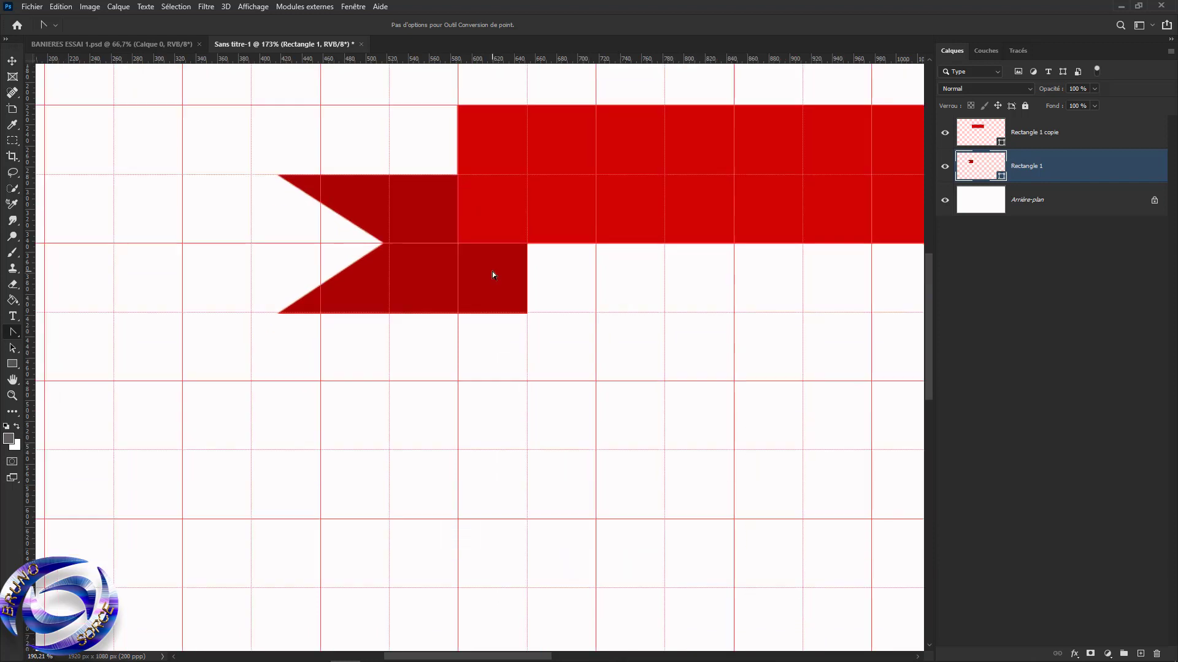
# - Create a new empty layer above Rectangle 1 and set the Pen tool to Path (Tracé) mode
pyautogui.scroll(1, 492, 271)
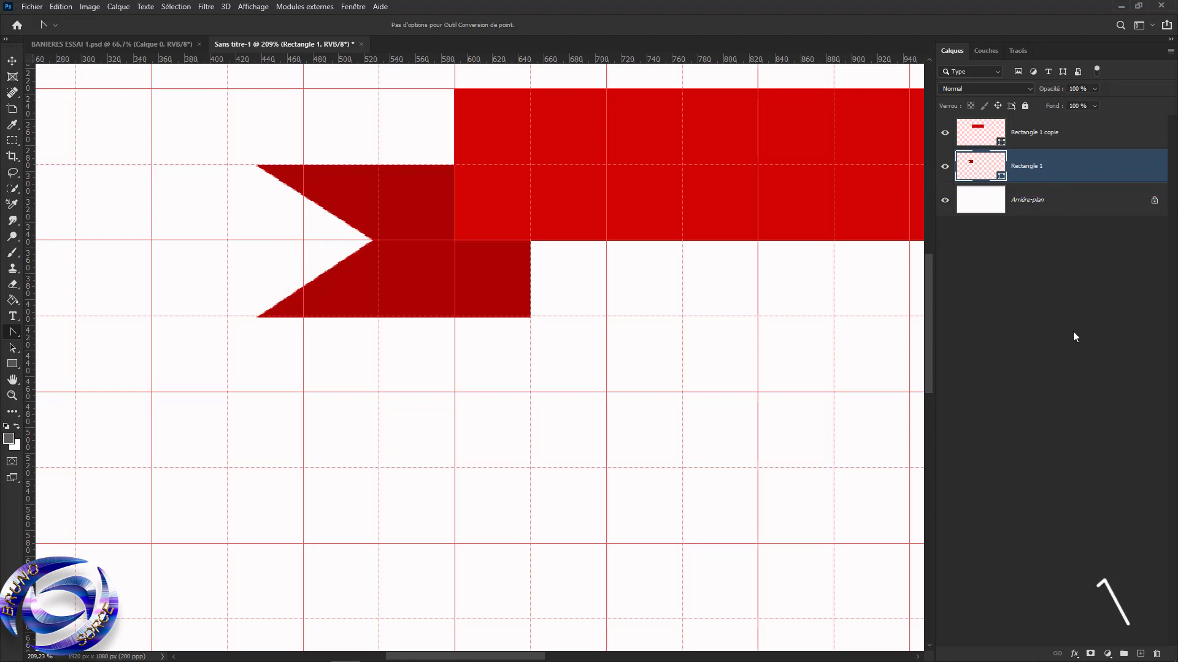
pyautogui.click(1141, 654)
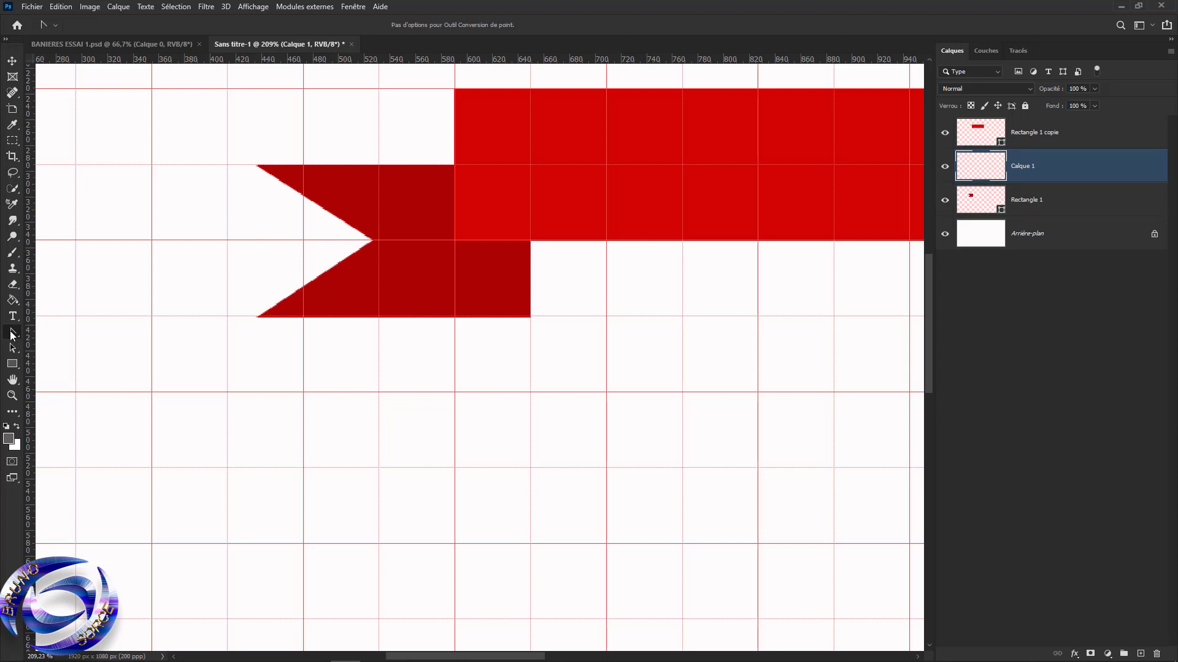
pyautogui.rightClick(12, 333)
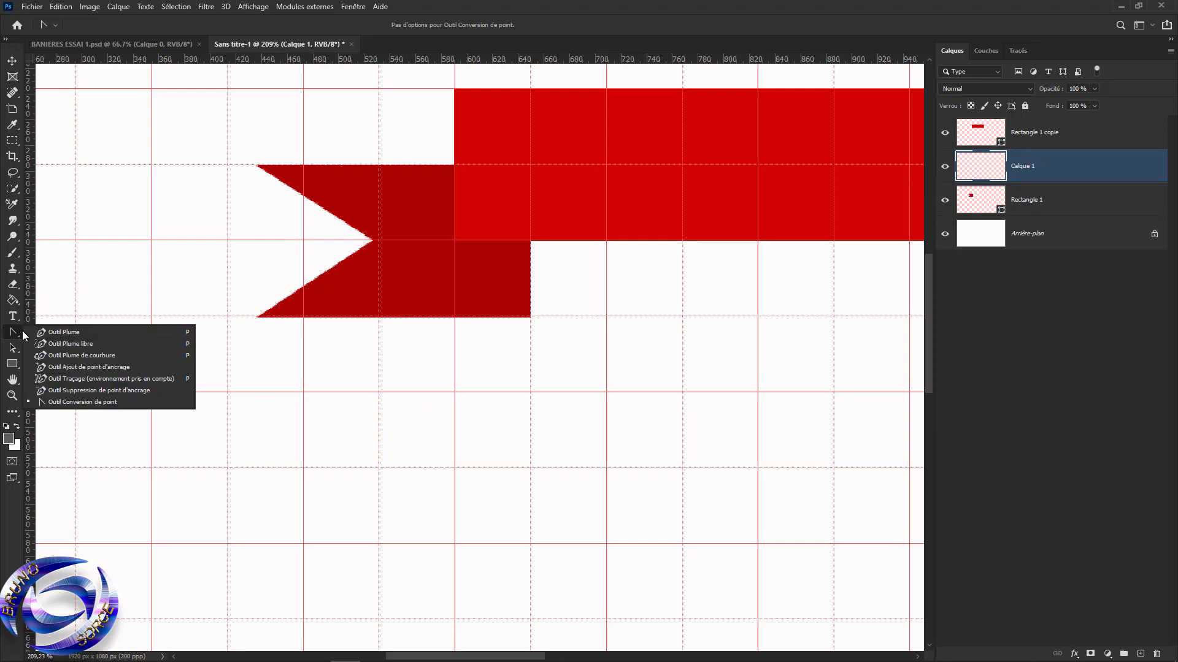
pyautogui.click(63, 333)
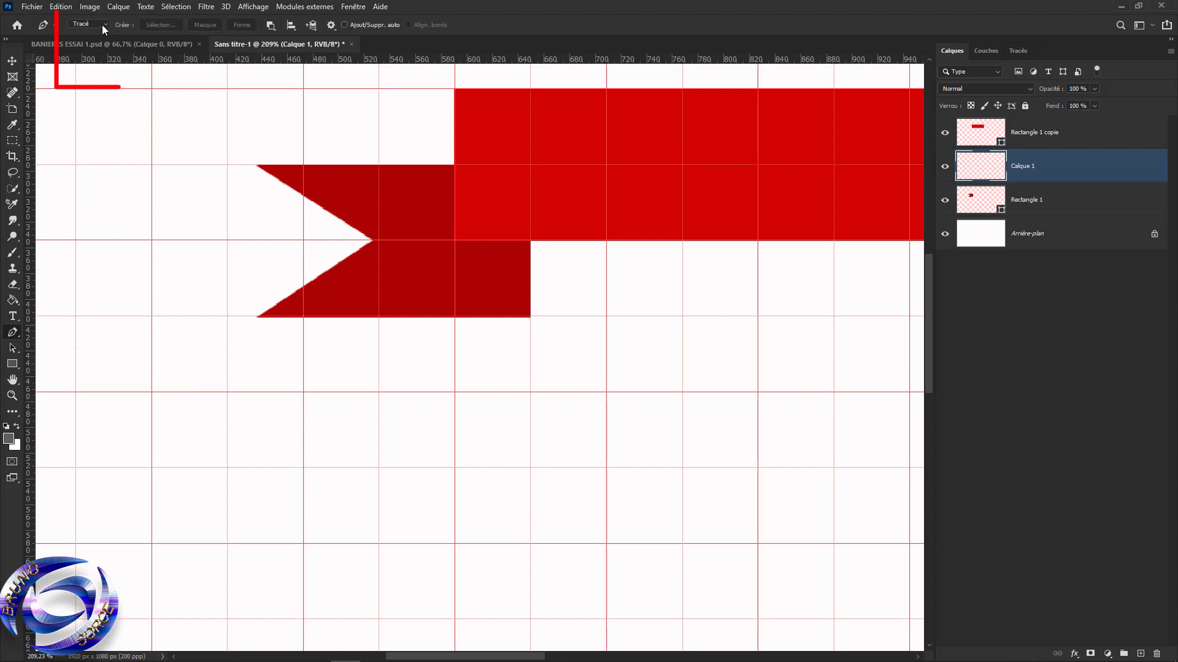
pyautogui.click(102, 25)
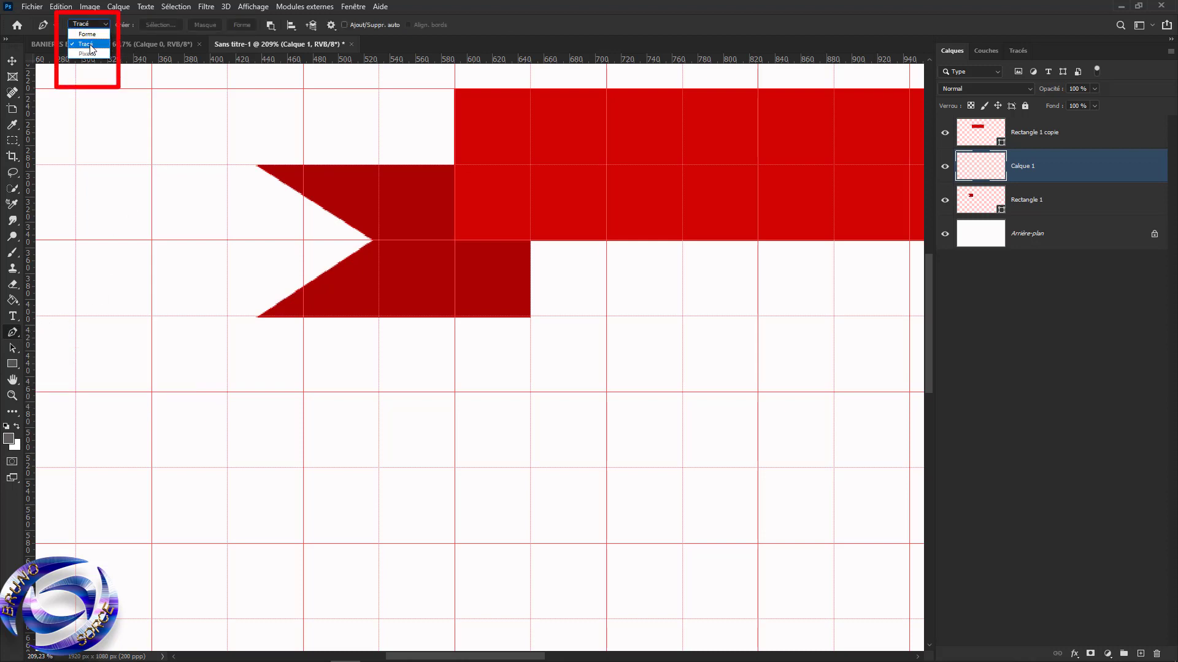
pyautogui.click(93, 48)
pyautogui.scroll(1, 454, 240)
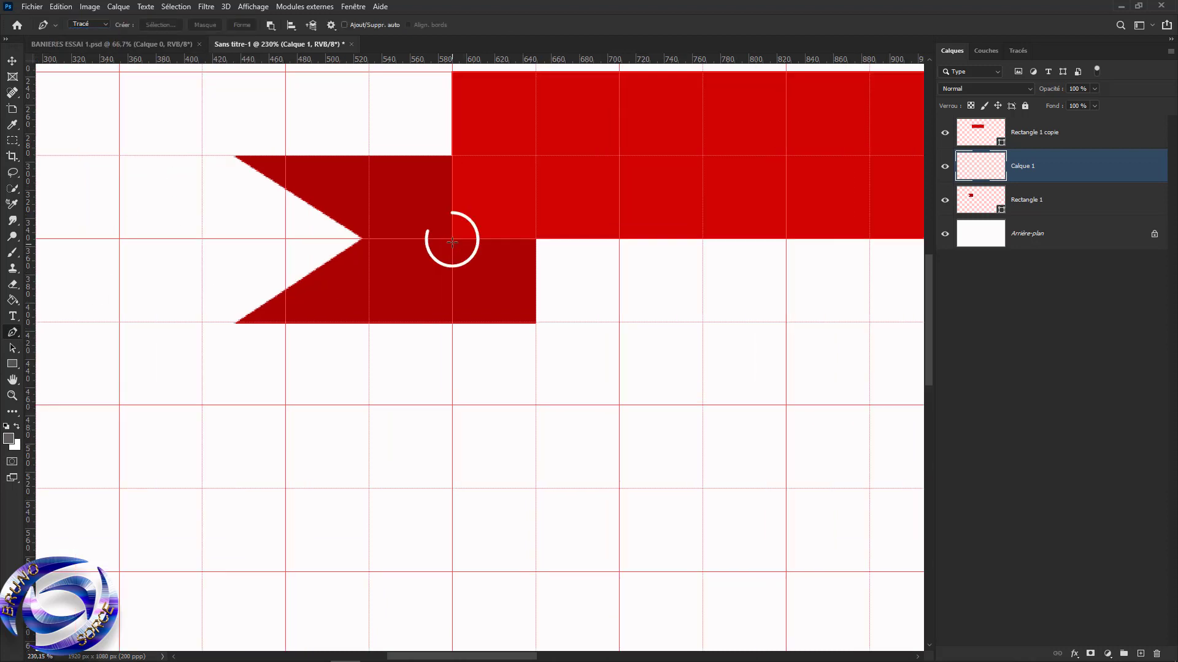
# - Draw a closed triangular path from the bright rectangle's lower-left corner along the tail's lower-right corner and right edge, and make it a selection
pyautogui.click(452, 239)
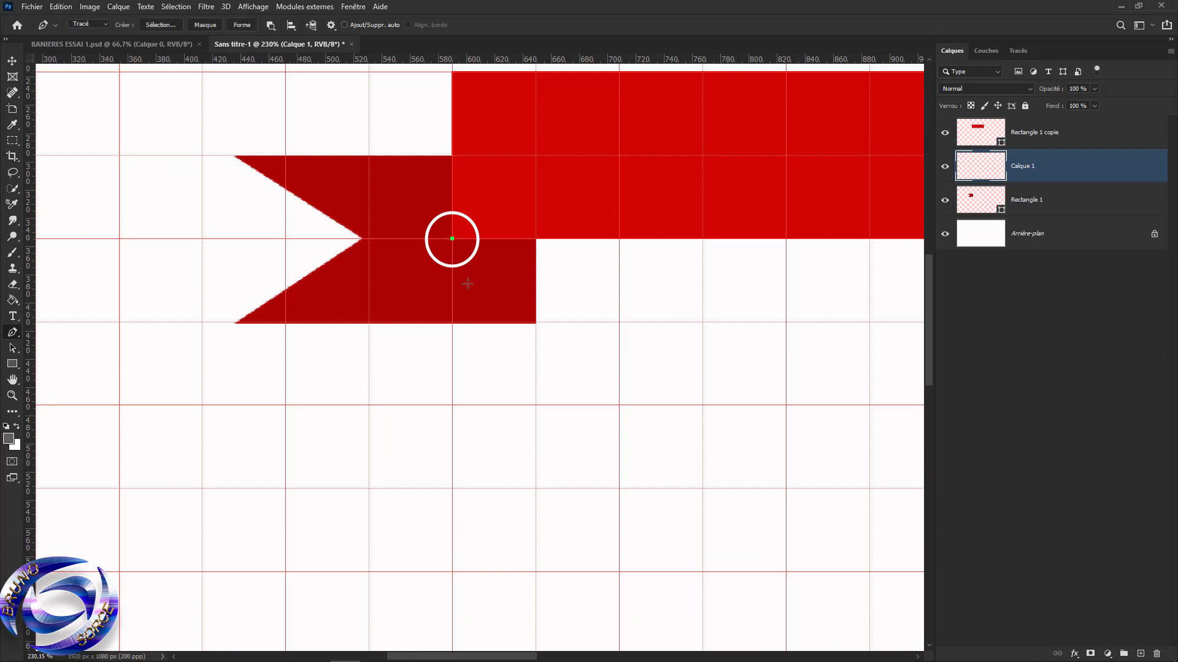
pyautogui.click(535, 322)
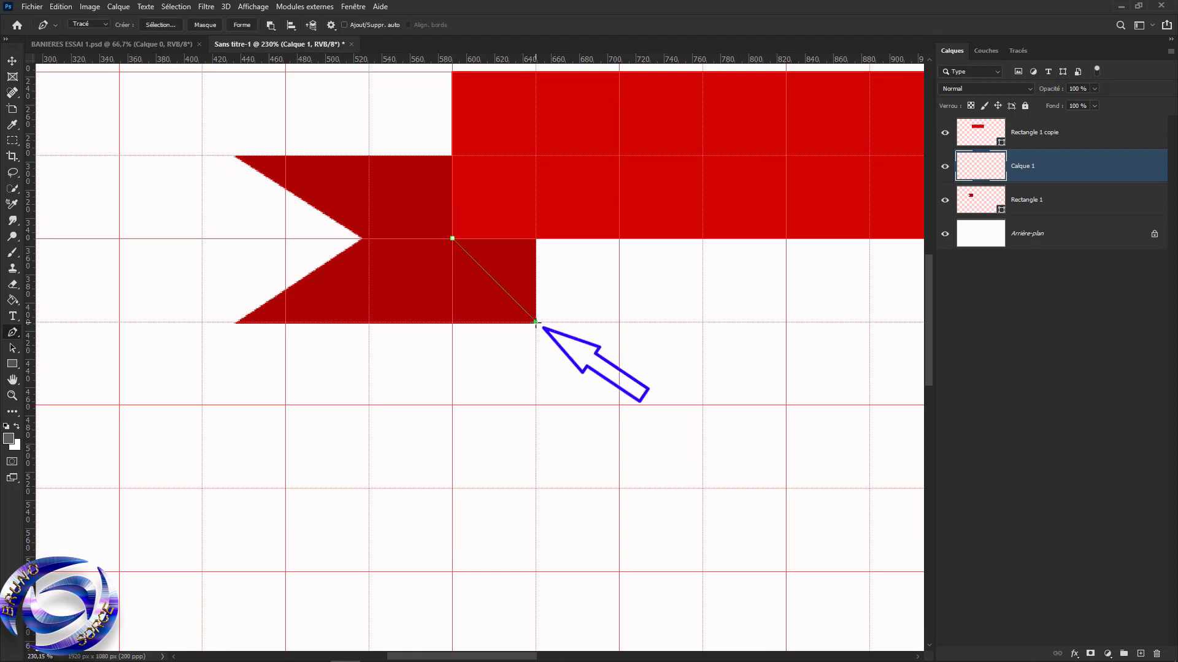
pyautogui.click(536, 239)
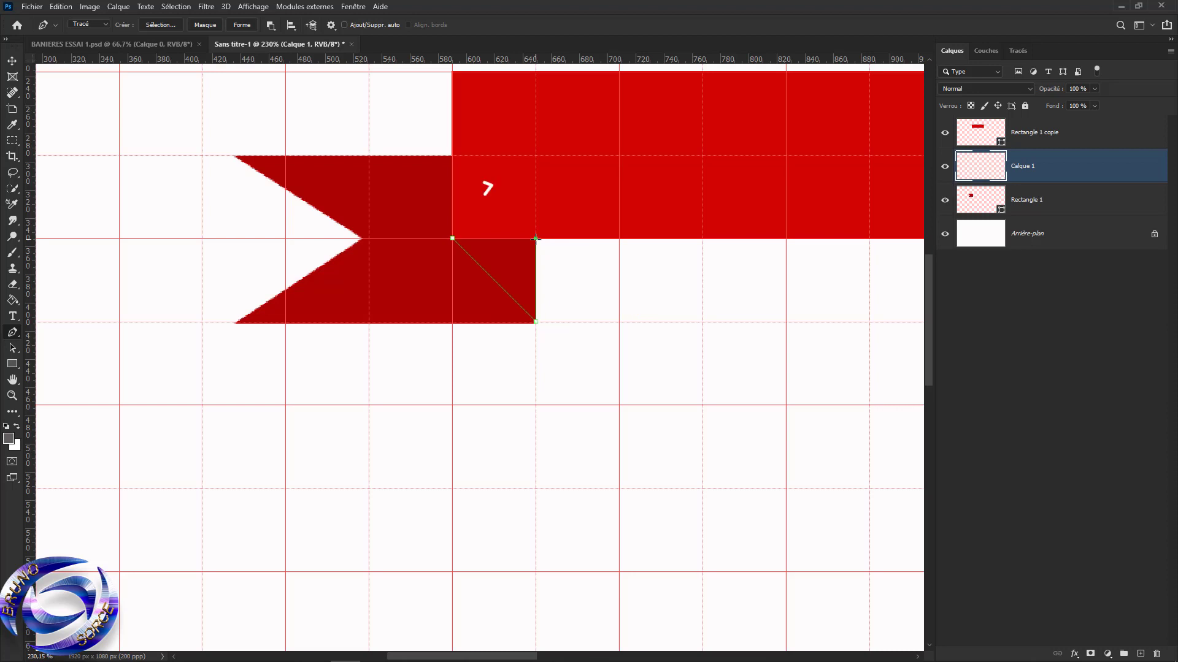
pyautogui.click(453, 240)
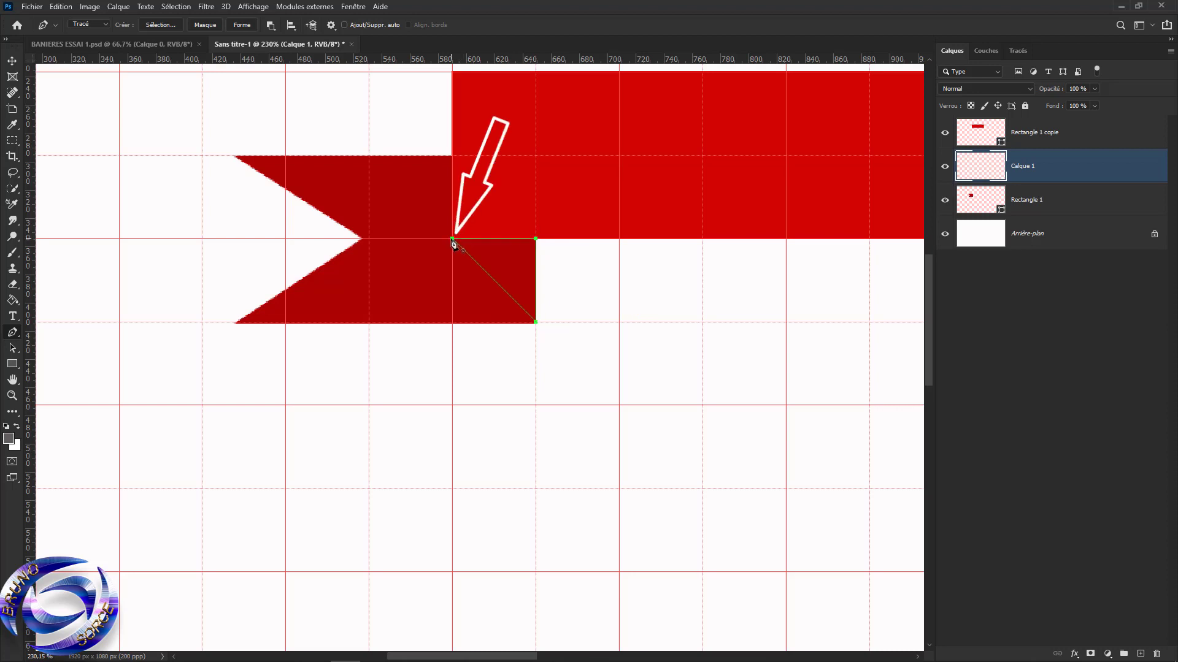
pyautogui.rightClick(505, 258)
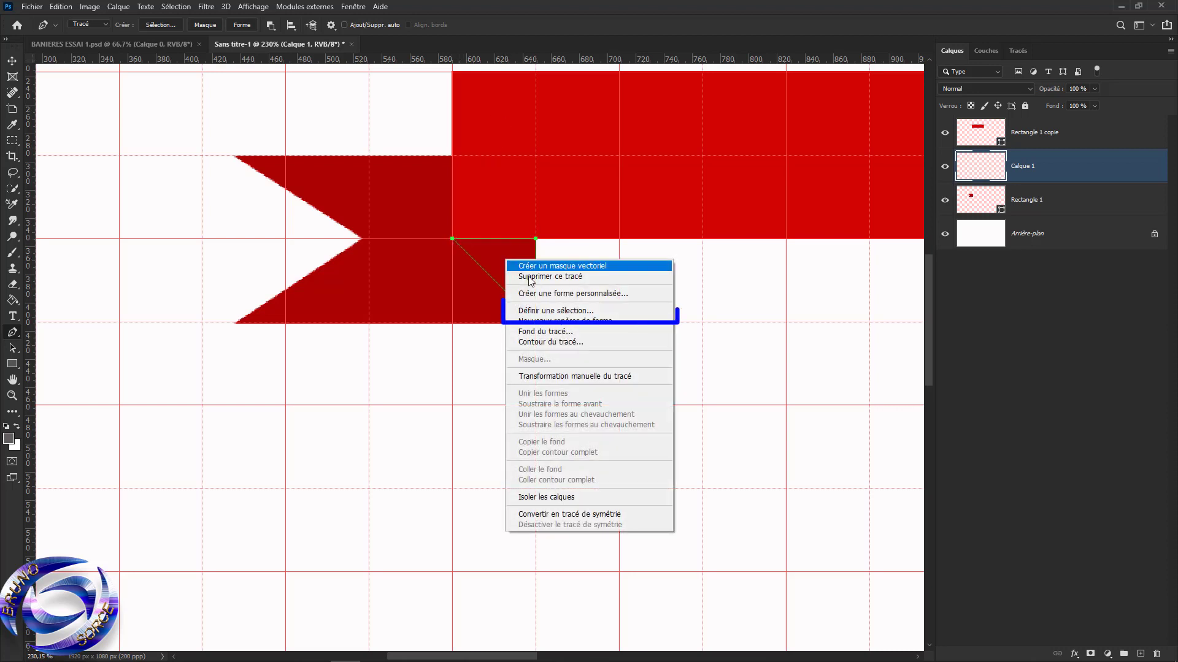
pyautogui.click(542, 311)
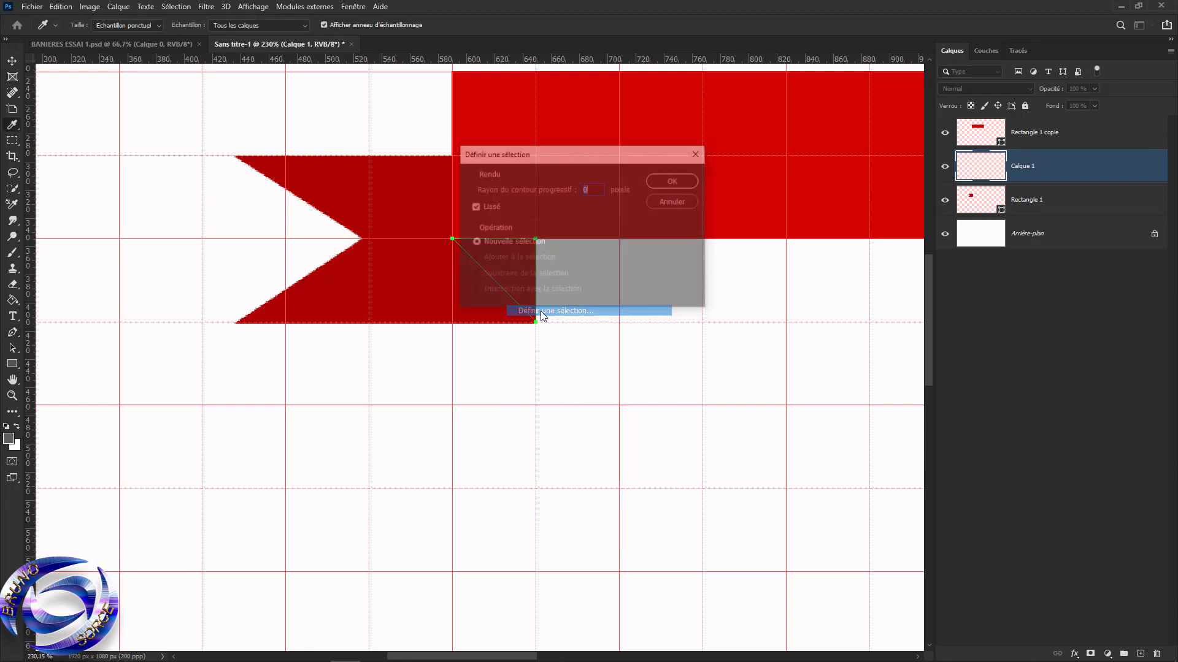
pyautogui.click(683, 181)
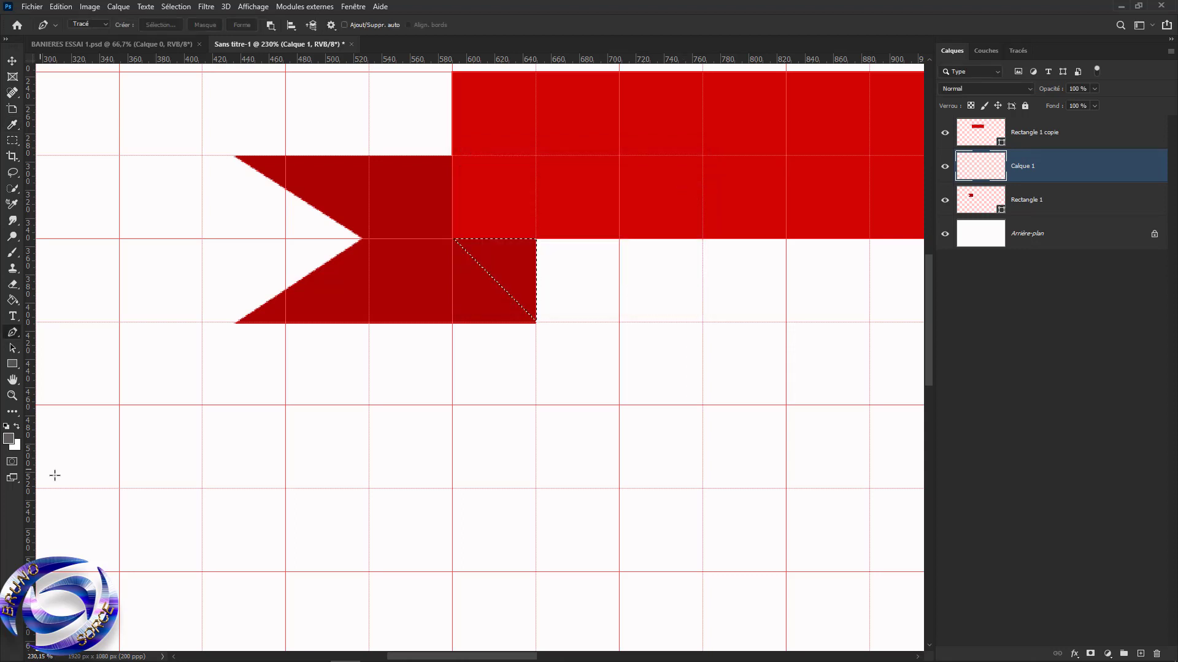
# - Choose a medium grey foreground colour, fill the triangular selection with it on Calque 1, and deselect
pyautogui.click(9, 440)
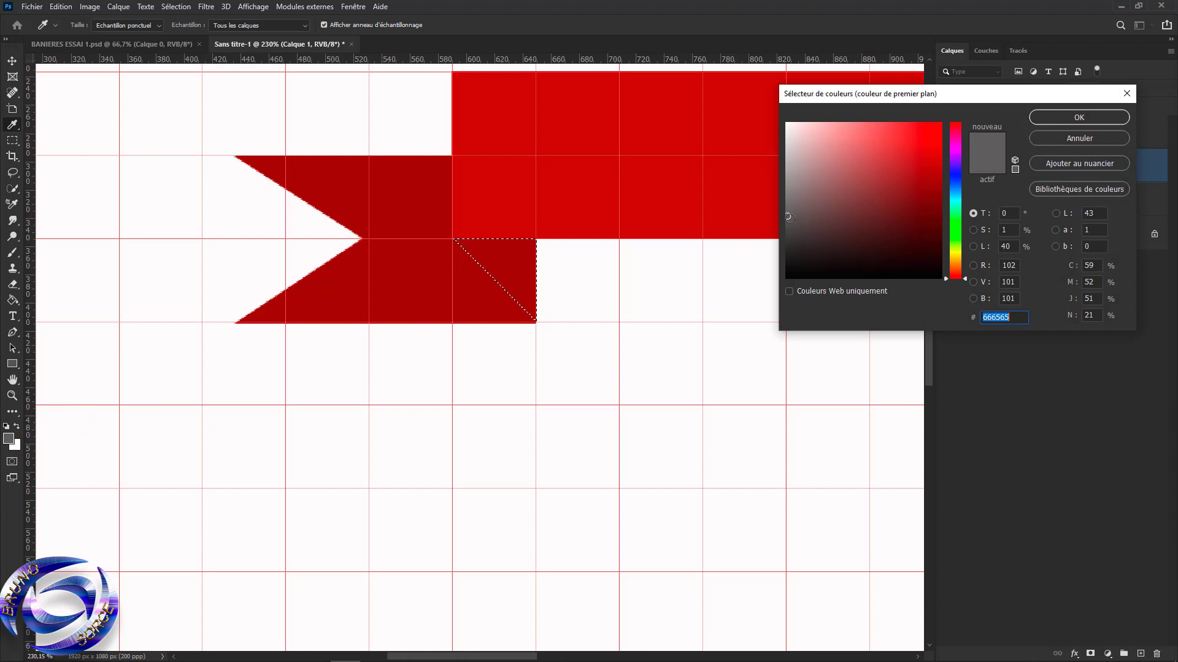
pyautogui.click(788, 209)
pyautogui.click(1078, 117)
pyautogui.press('p')
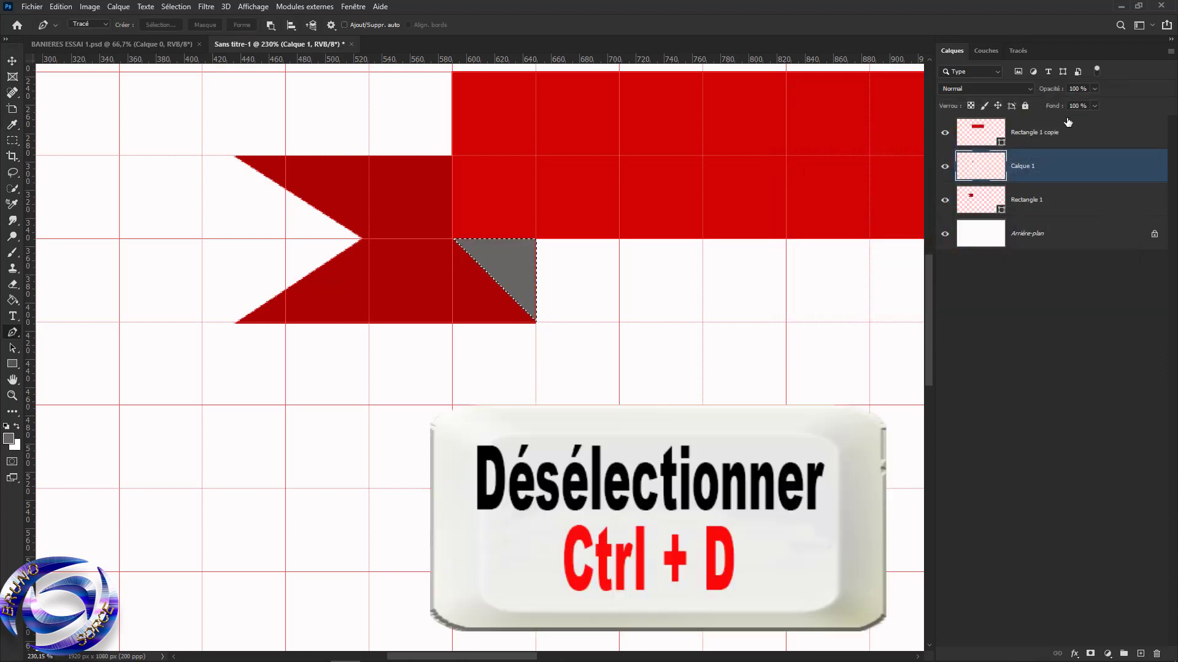
pyautogui.hotkey('ctrl', 'd')
# - Hide the grid (Grille) over the canvas
pyautogui.scroll(-13, 506, 252)
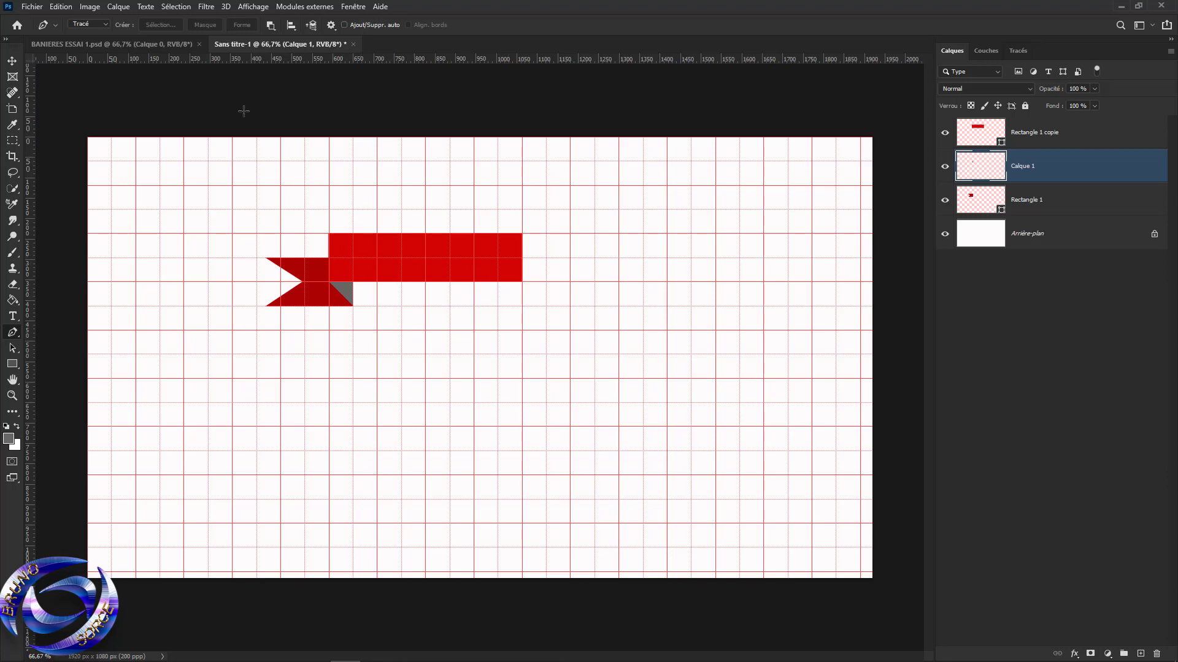
pyautogui.click(255, 8)
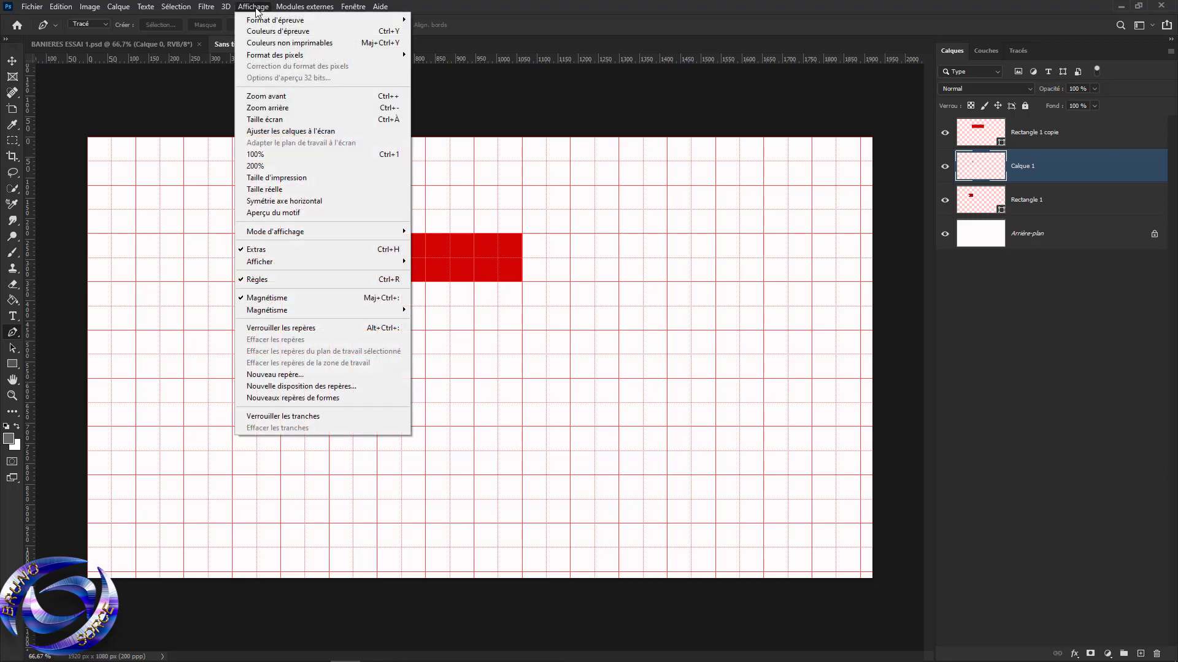
pyautogui.moveTo(347, 258)
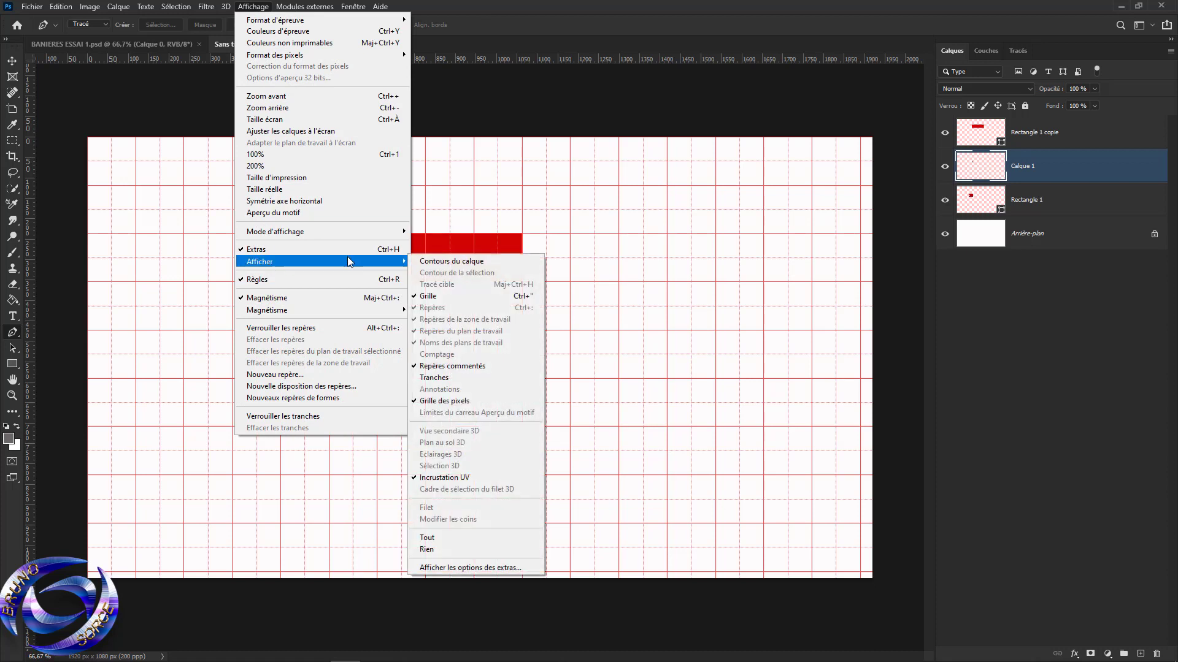
pyautogui.click(428, 298)
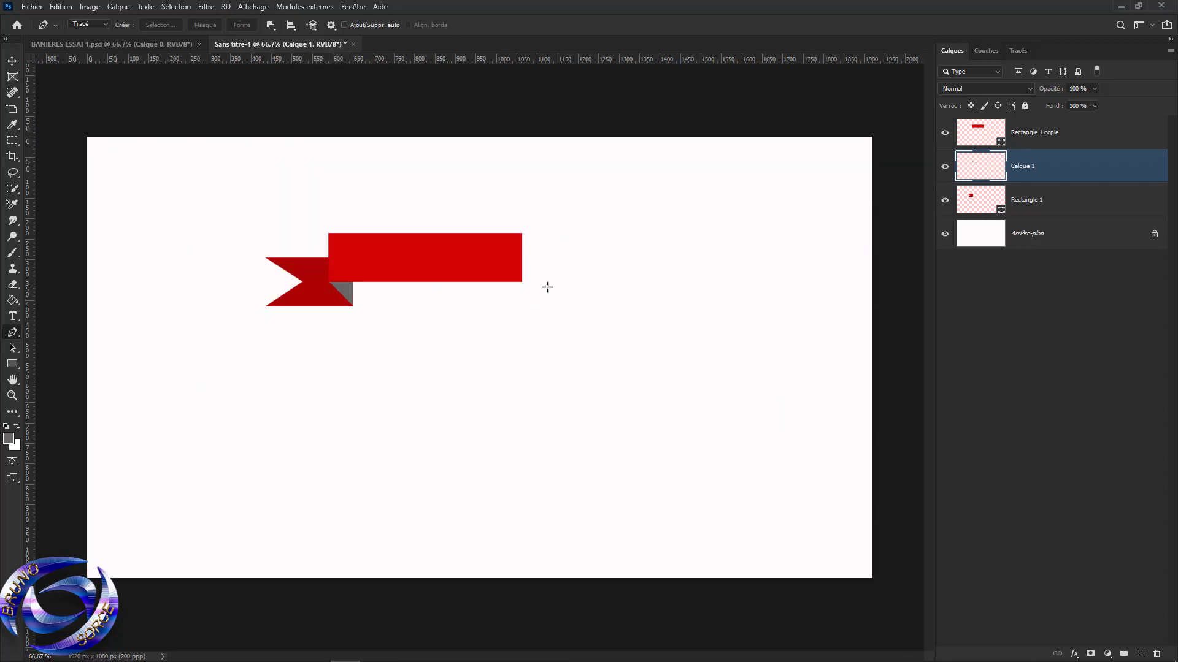
# - Rasterize the layers Rectangle 1 copie, Calque 1 and Rectangle 1, and merge them into a single layer
pyautogui.click(1094, 134)
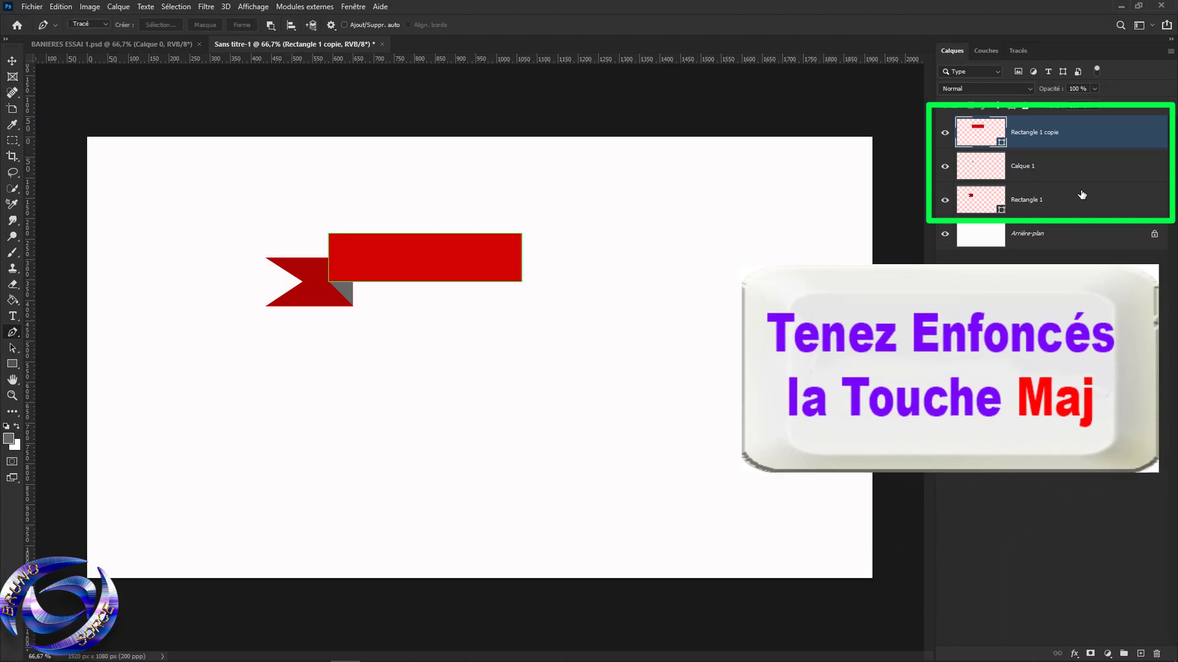
pyautogui.keyDown('shift'); pyautogui.click(1083, 198); pyautogui.keyUp('shift')
pyautogui.keyDown('shift'); pyautogui.click(1083, 199); pyautogui.keyUp('shift')
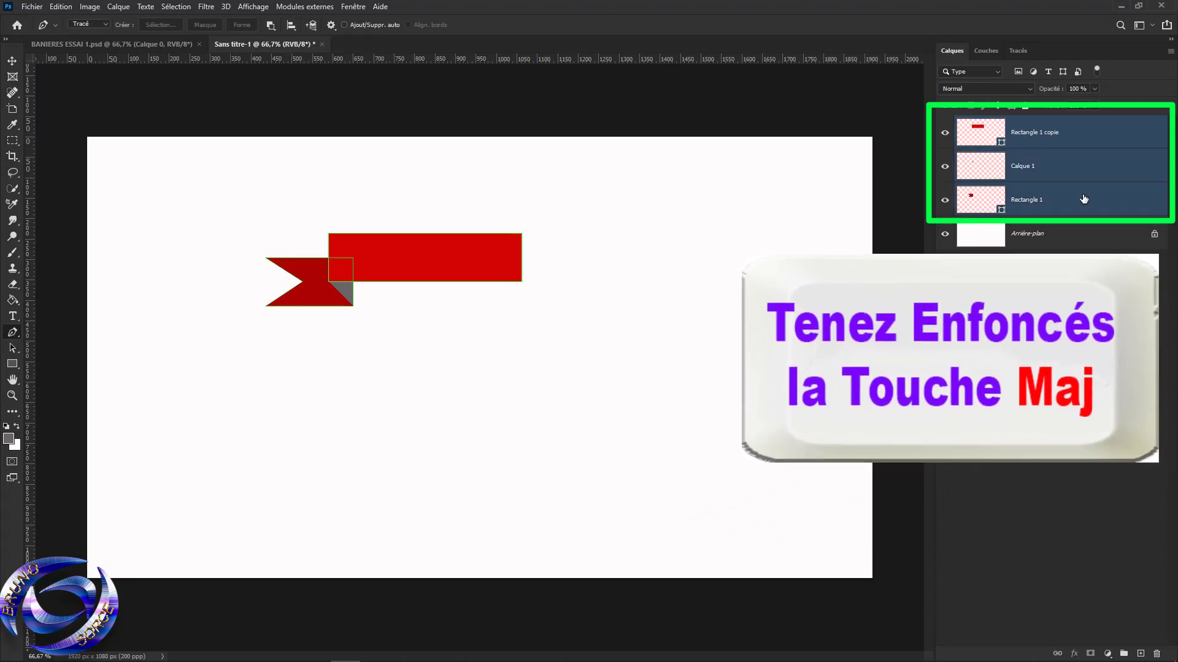
pyautogui.rightClick(1074, 166)
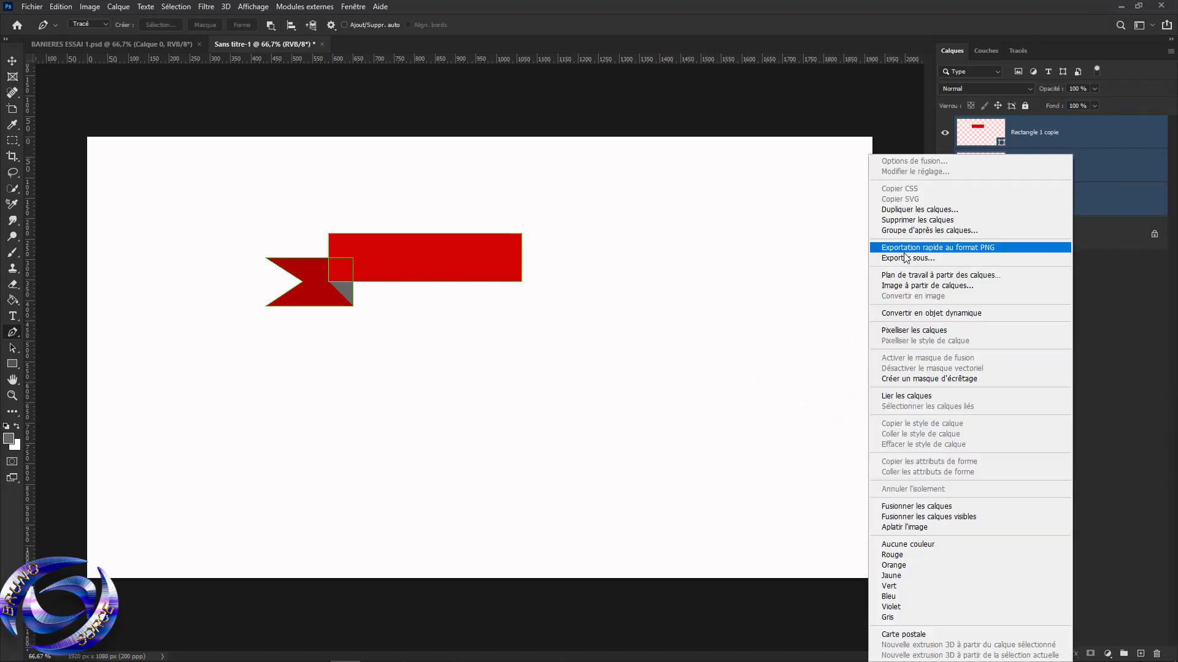
pyautogui.click(903, 332)
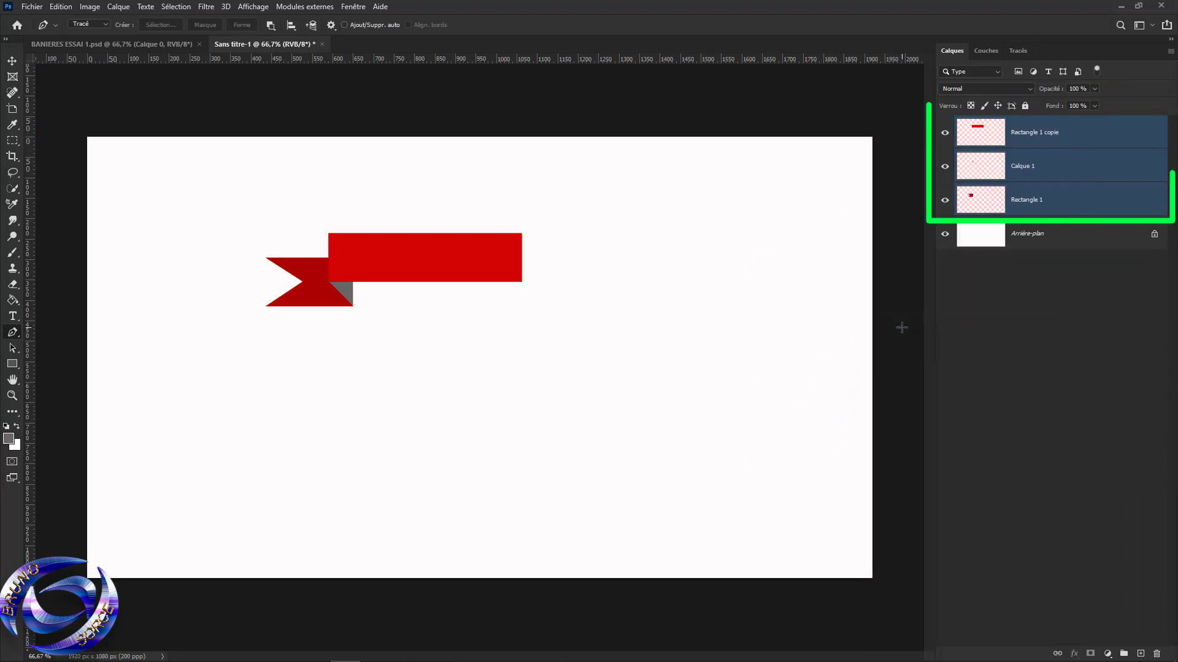
pyautogui.rightClick(1042, 168)
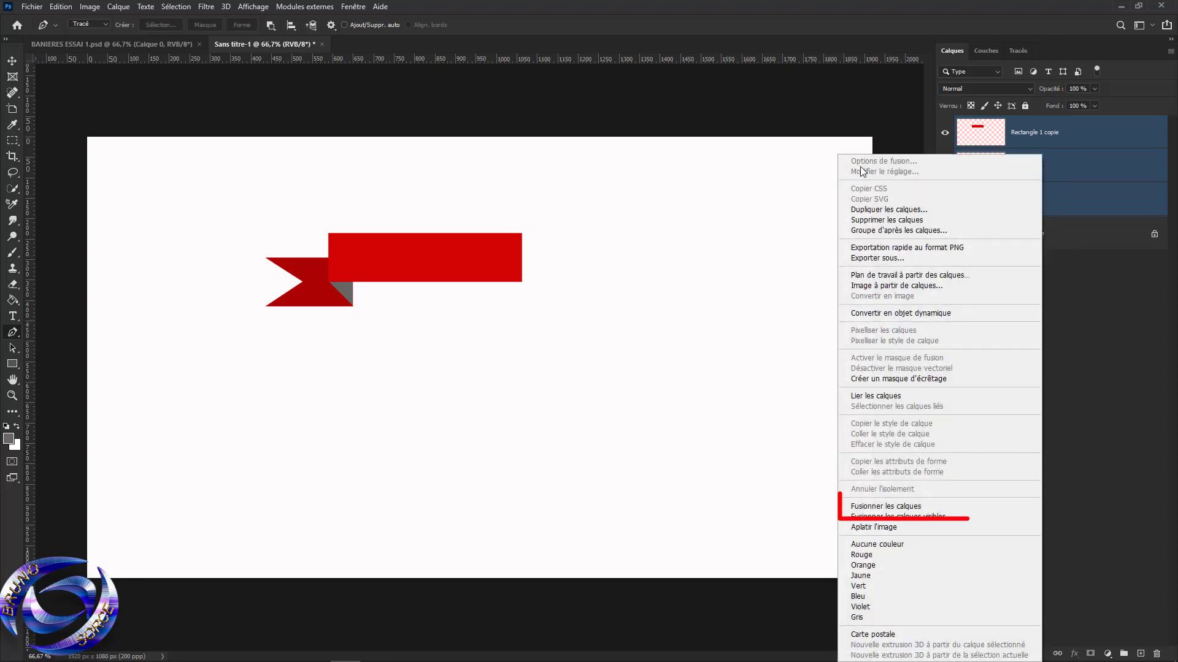
pyautogui.click(867, 507)
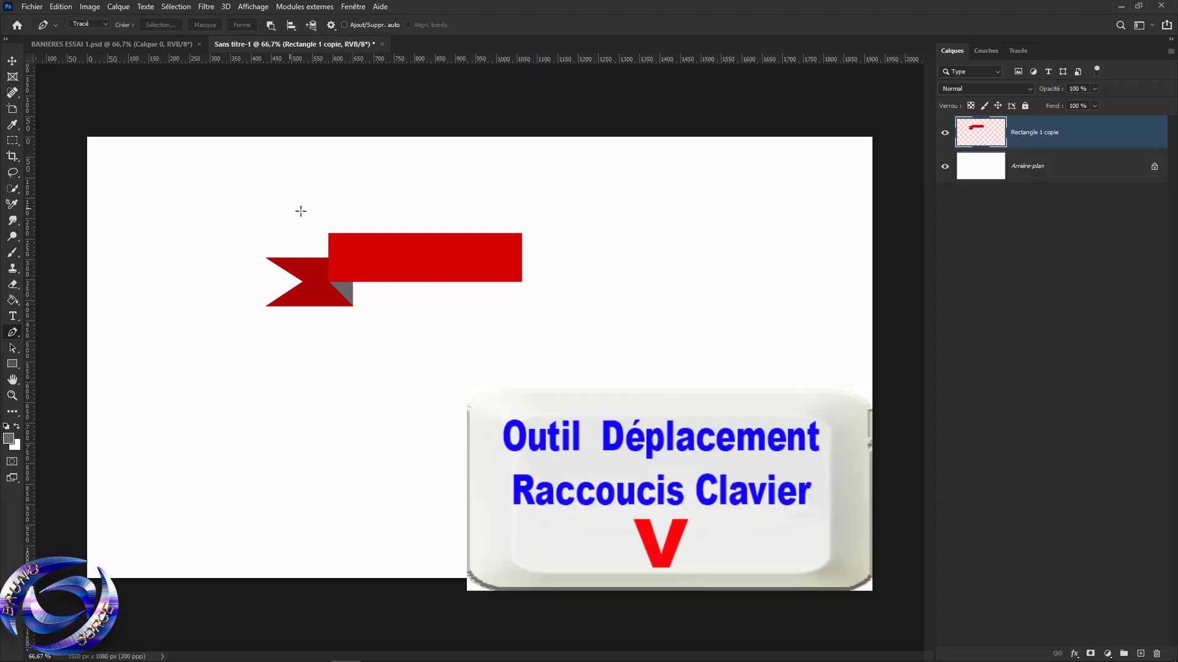
# - Move the merged half ribbon slightly down and to the left on the canvas, and duplicate its layer
pyautogui.press('v')
pyautogui.moveTo(425, 278); pyautogui.dragTo(379, 293)
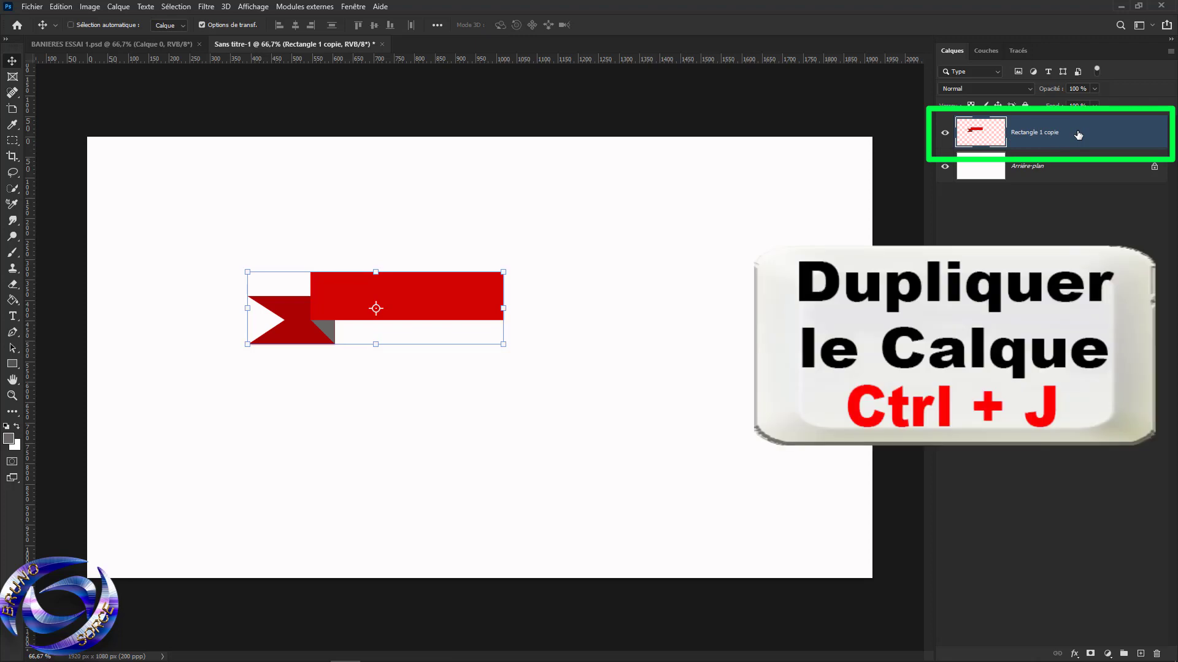
pyautogui.hotkey('ctrl', 'j')
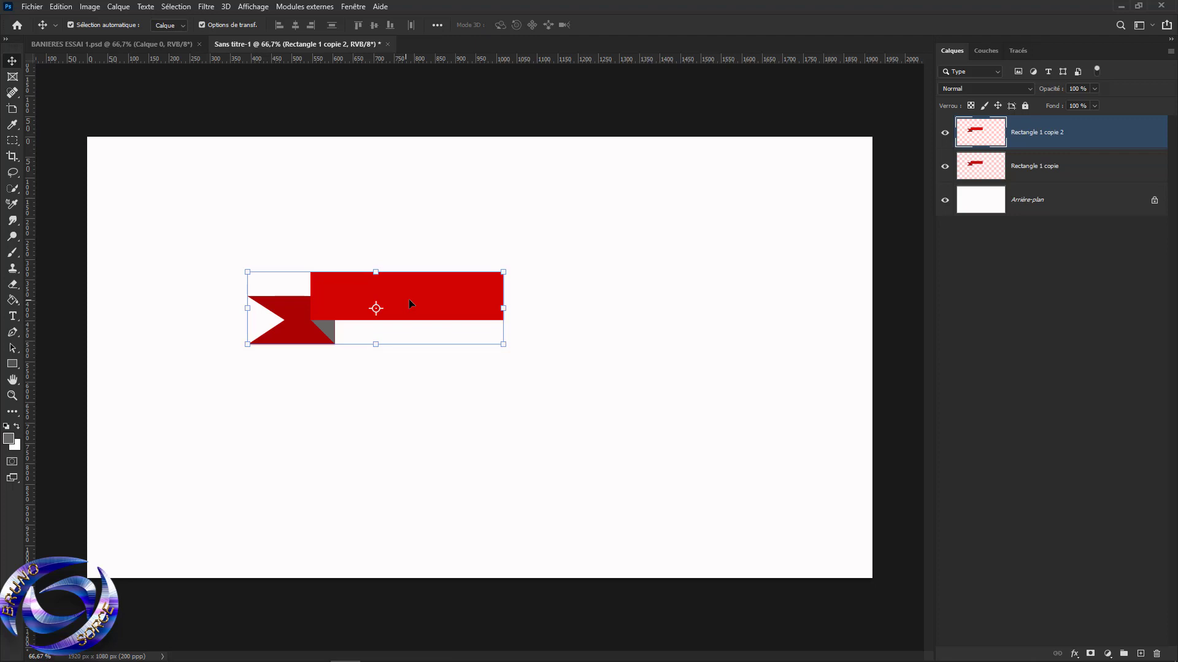
# - Flip the duplicate half ribbon horizontally and shift it straight right, overlapping the original band to form a complete two-tailed ribbon
pyautogui.click(376, 271)
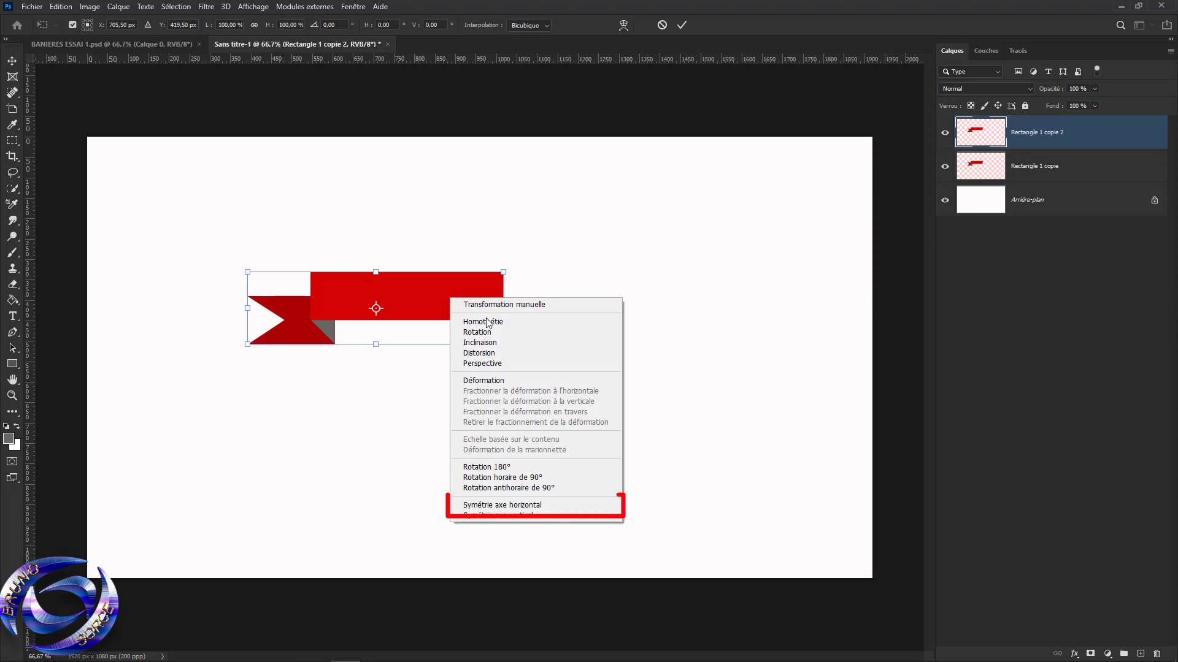
pyautogui.click(473, 509)
pyautogui.moveTo(348, 290); pyautogui.dragTo(510, 290)
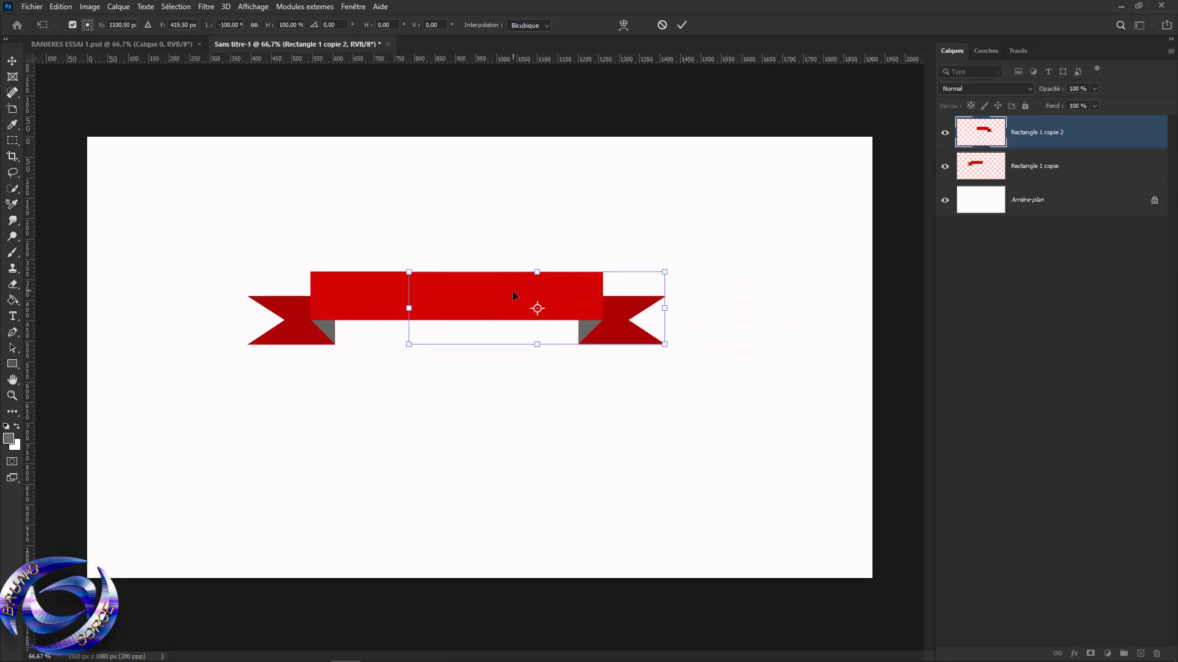
pyautogui.press('Return')
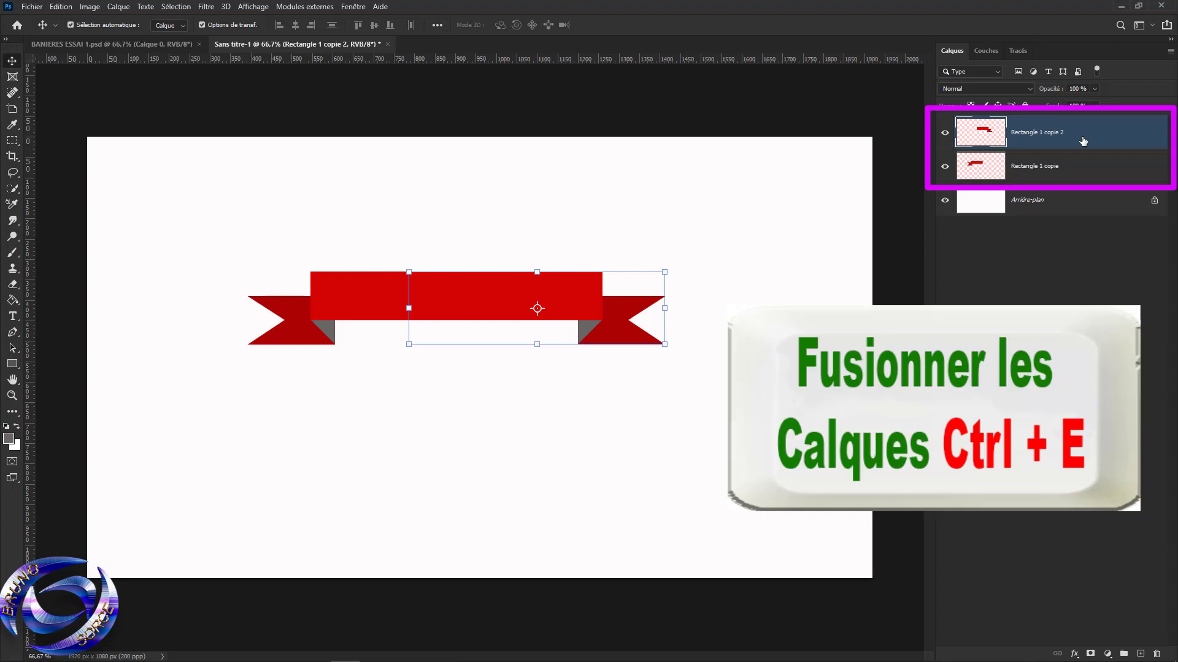
# - Merge the two half-ribbon layers and move the complete ribbon slightly down and right toward the canvas centre
pyautogui.hotkey('ctrl', 'e')
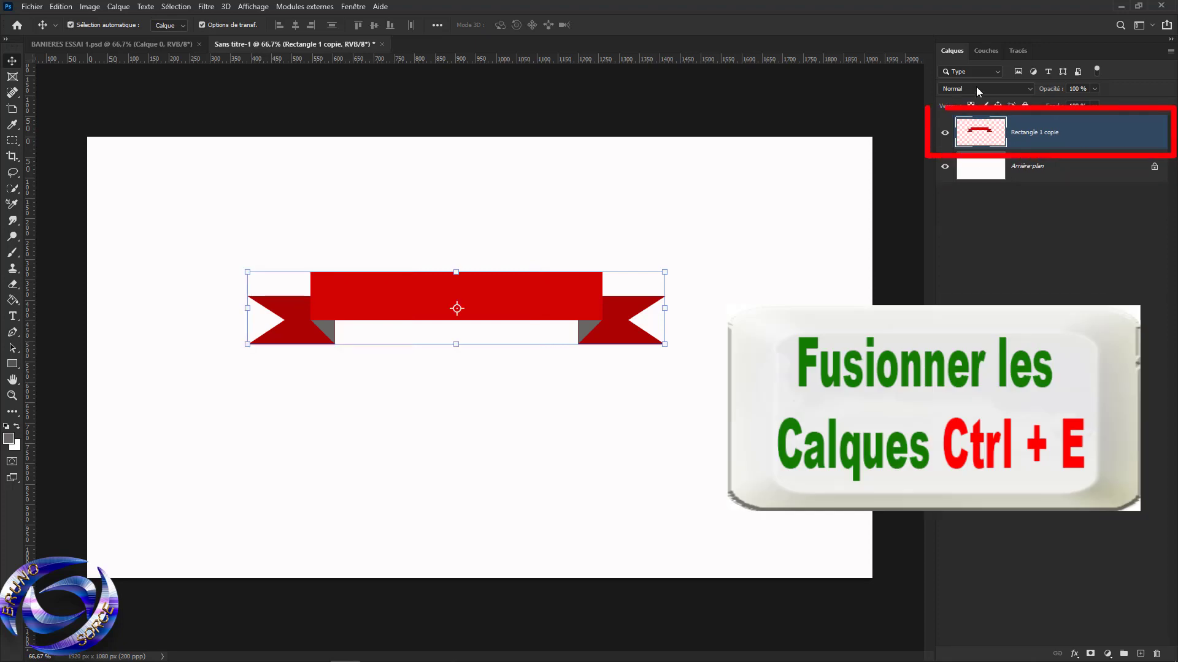
pyautogui.moveTo(501, 288)
pyautogui.mouseDown()
pyautogui.moveTo(392, 344)
pyautogui.moveTo(560, 276)
pyautogui.moveTo(488, 349)
pyautogui.moveTo(521, 308)
pyautogui.moveTo(537, 308)
pyautogui.moveTo(528, 307)
pyautogui.mouseUp()
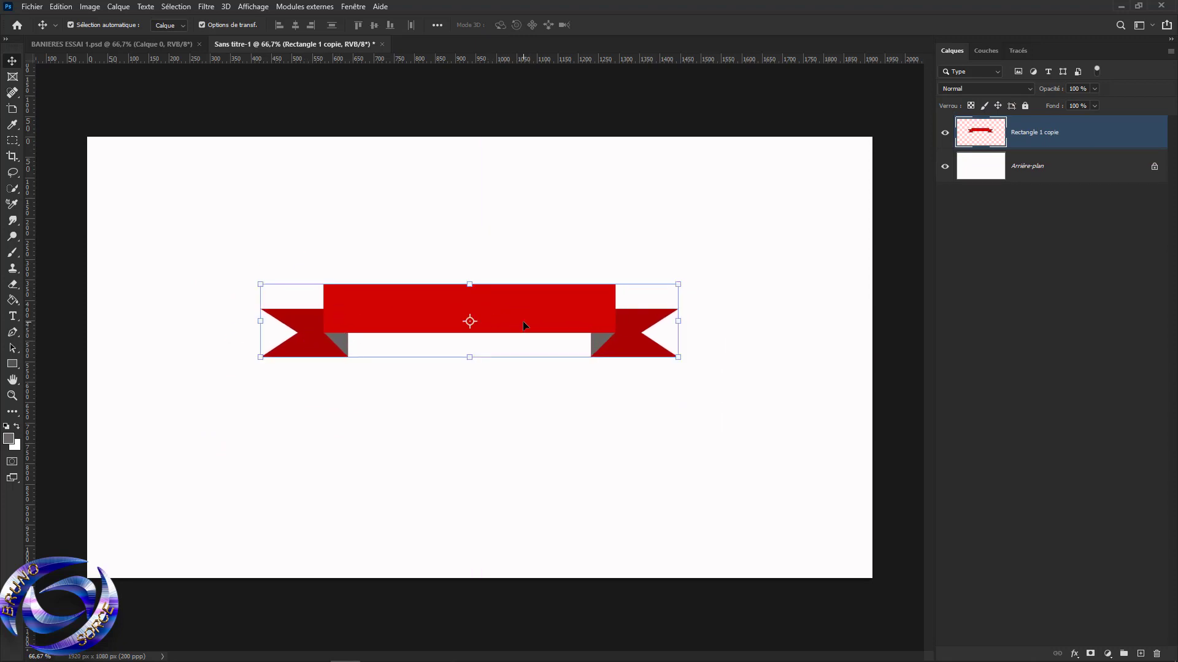
# - Add a dark red inner shadow (Ombre interne) to the ribbon: Normal mode, 100 % opacity, 90° angle, distance 0, size 112 px
pyautogui.doubleClick(1132, 141)
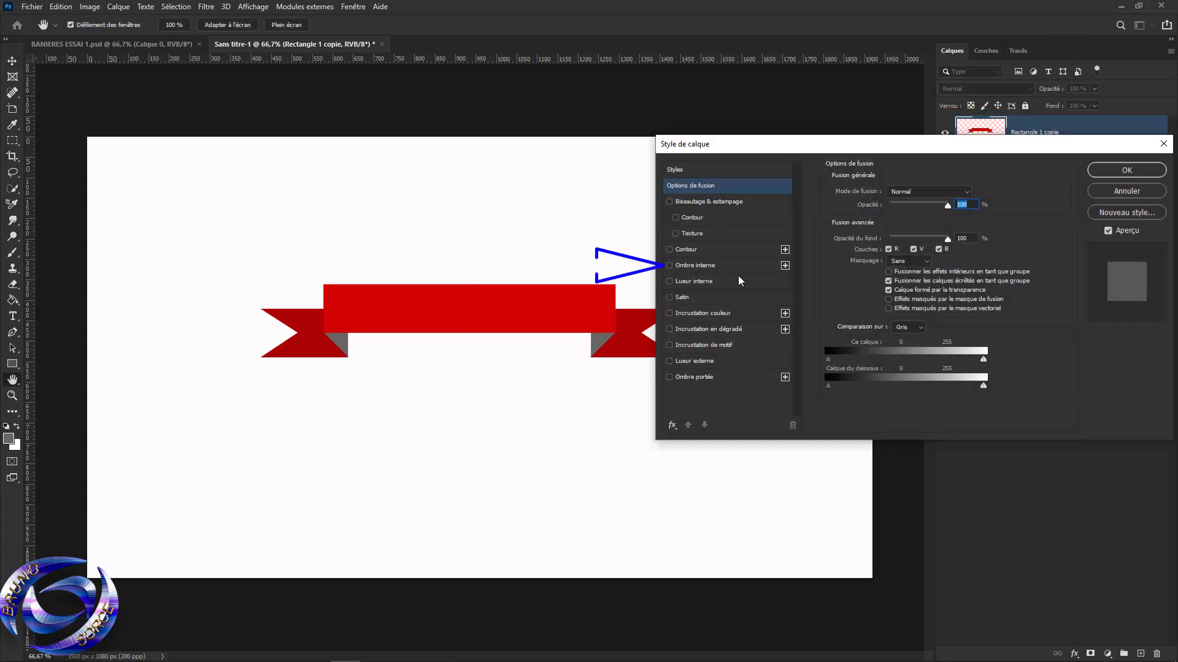
pyautogui.click(707, 266)
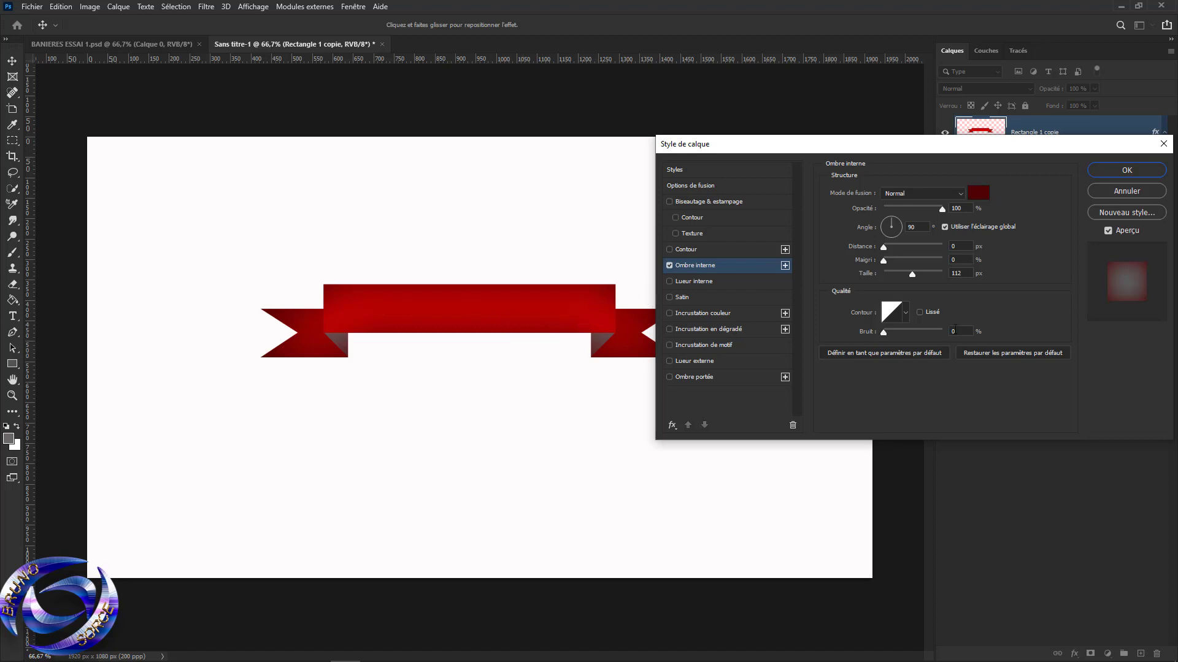
pyautogui.click(1114, 172)
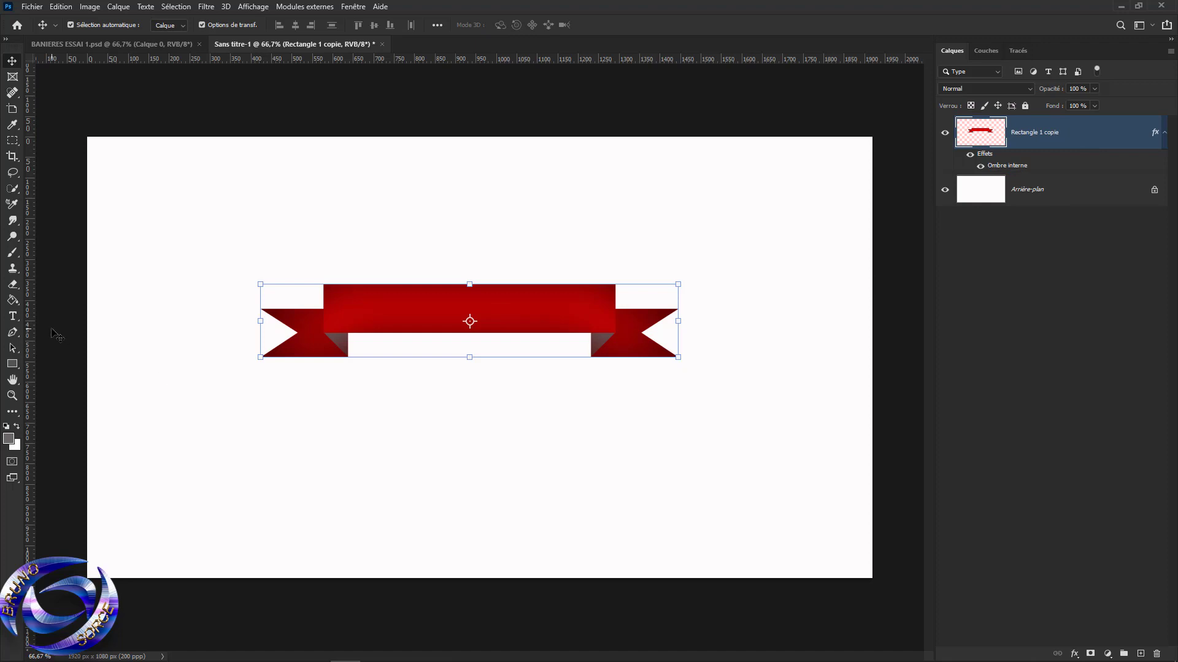
# - Add the horizontal text ".... BONNE ANNEE...." in near-white fdfdfd at the middle of the ribbon's central band
pyautogui.click(13, 317)
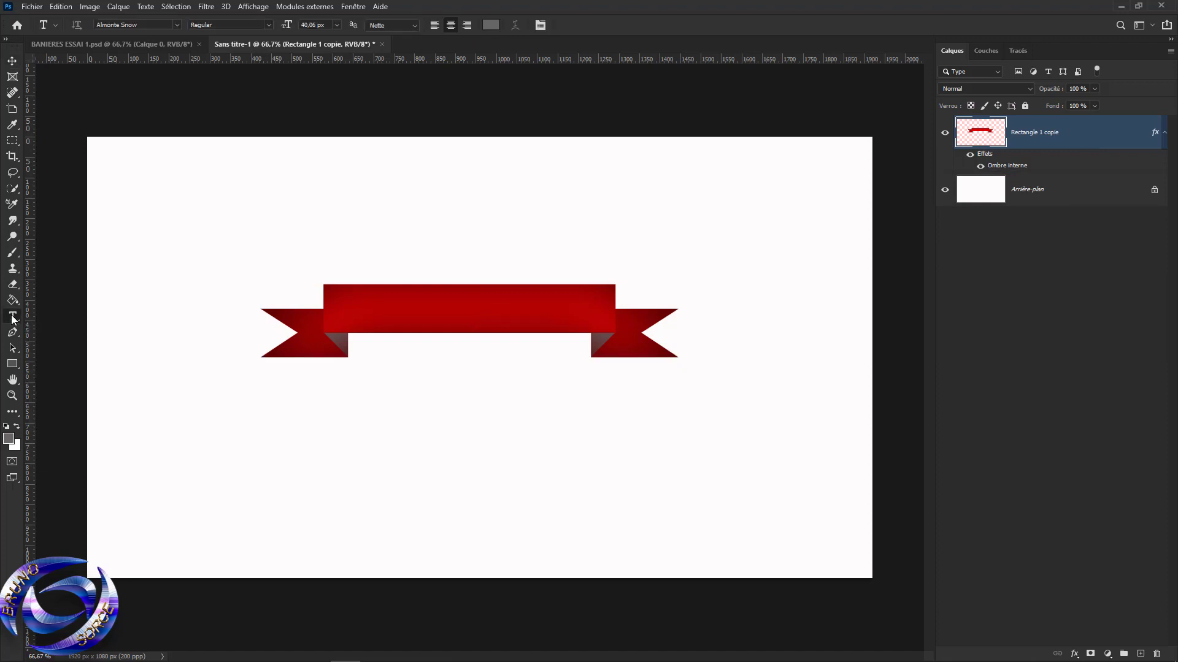
pyautogui.rightClick(12, 317)
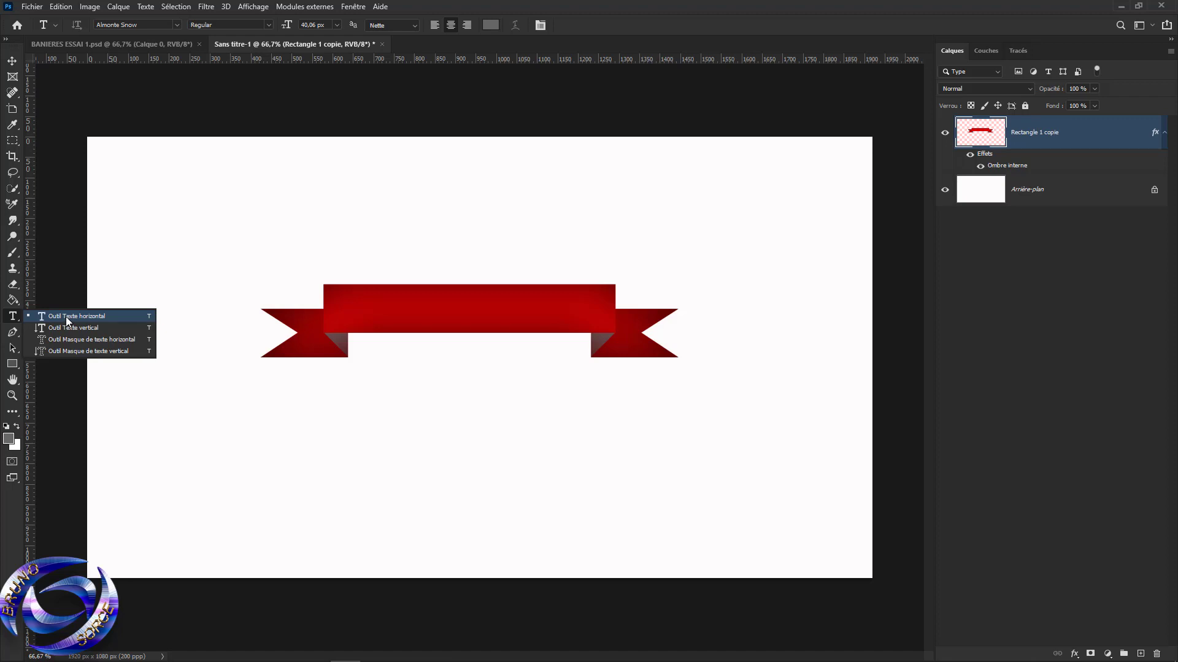
pyautogui.click(65, 316)
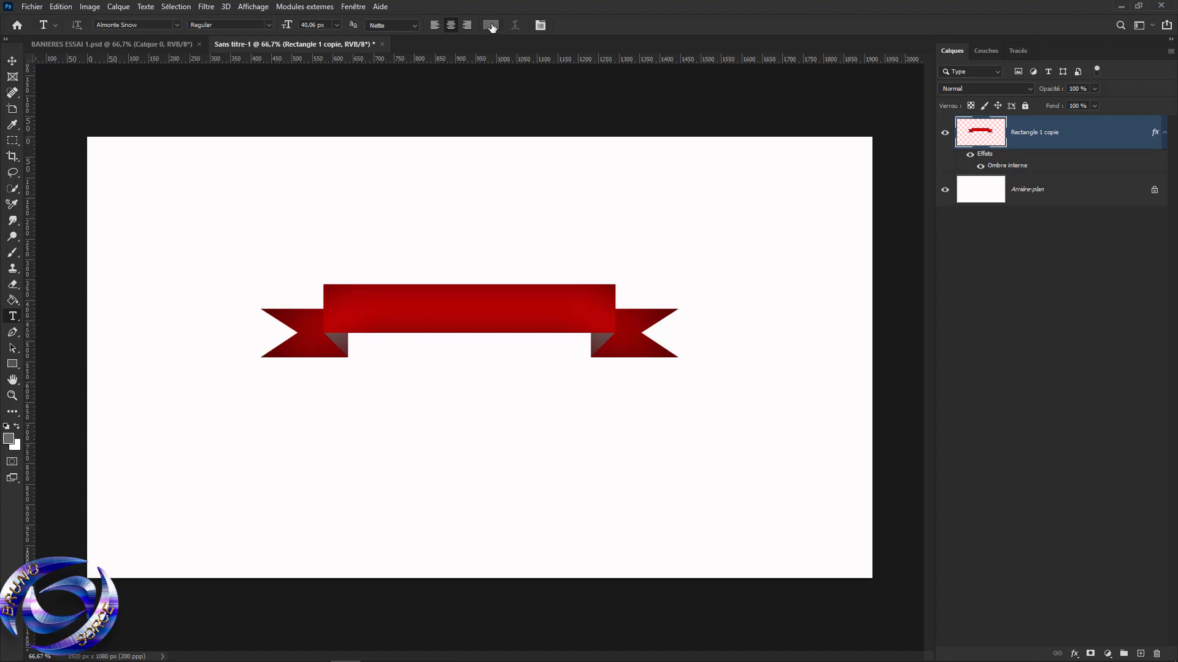
pyautogui.click(490, 27)
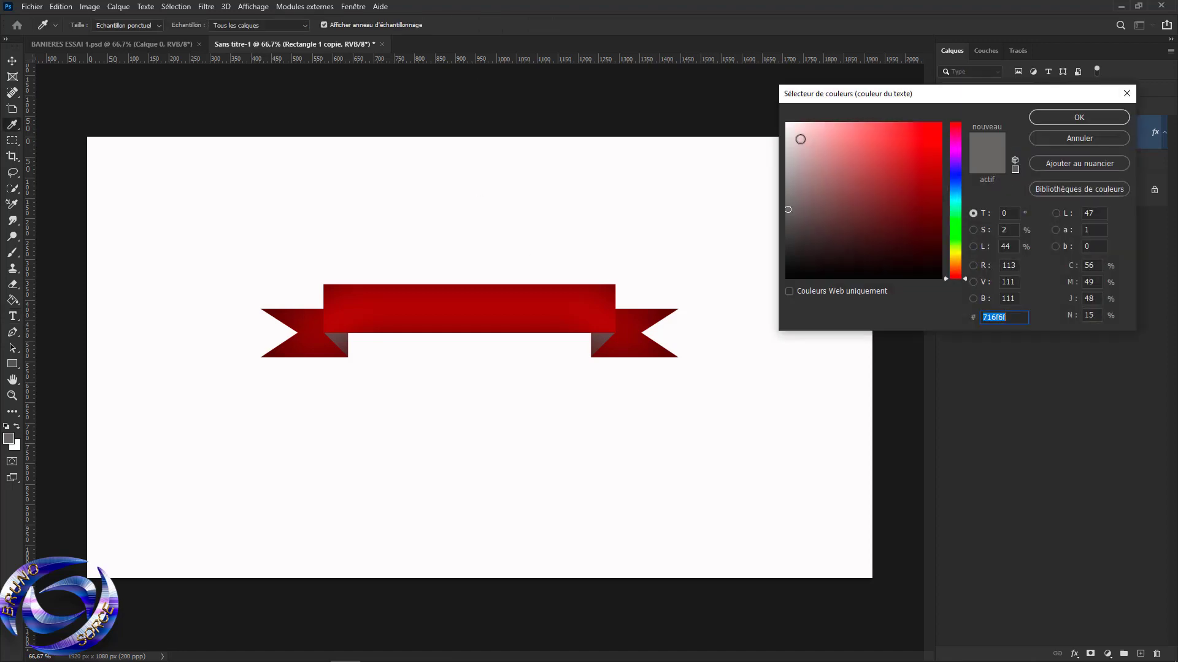
pyautogui.moveTo(793, 128); pyautogui.dragTo(777, 122)
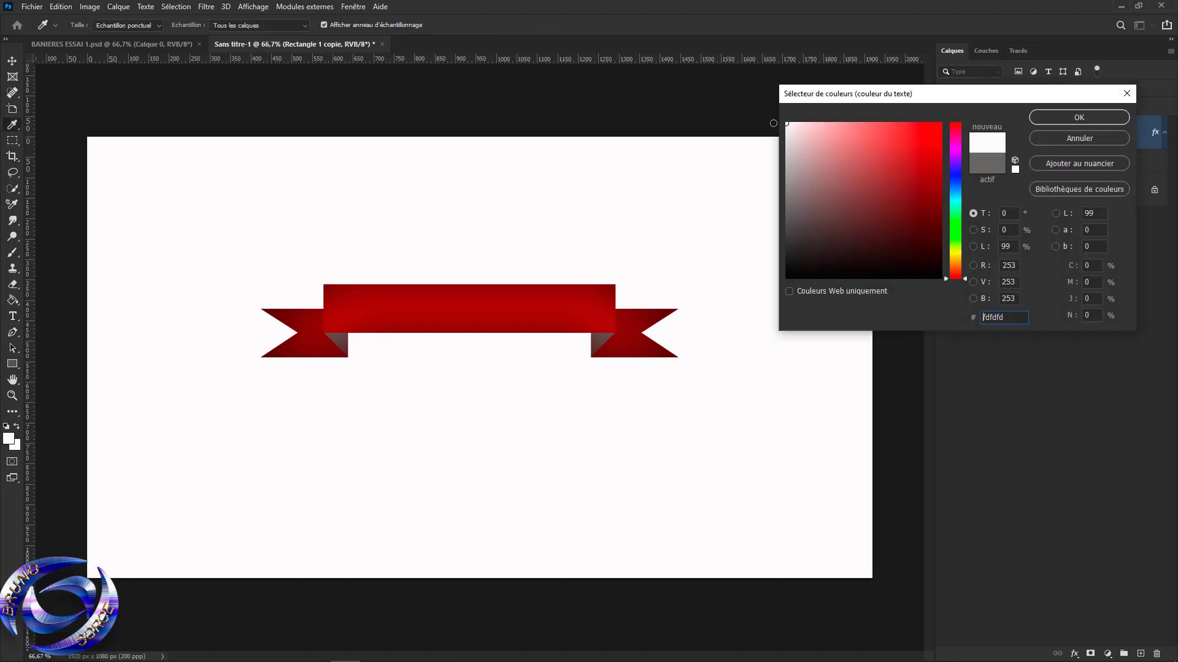
pyautogui.click(1062, 116)
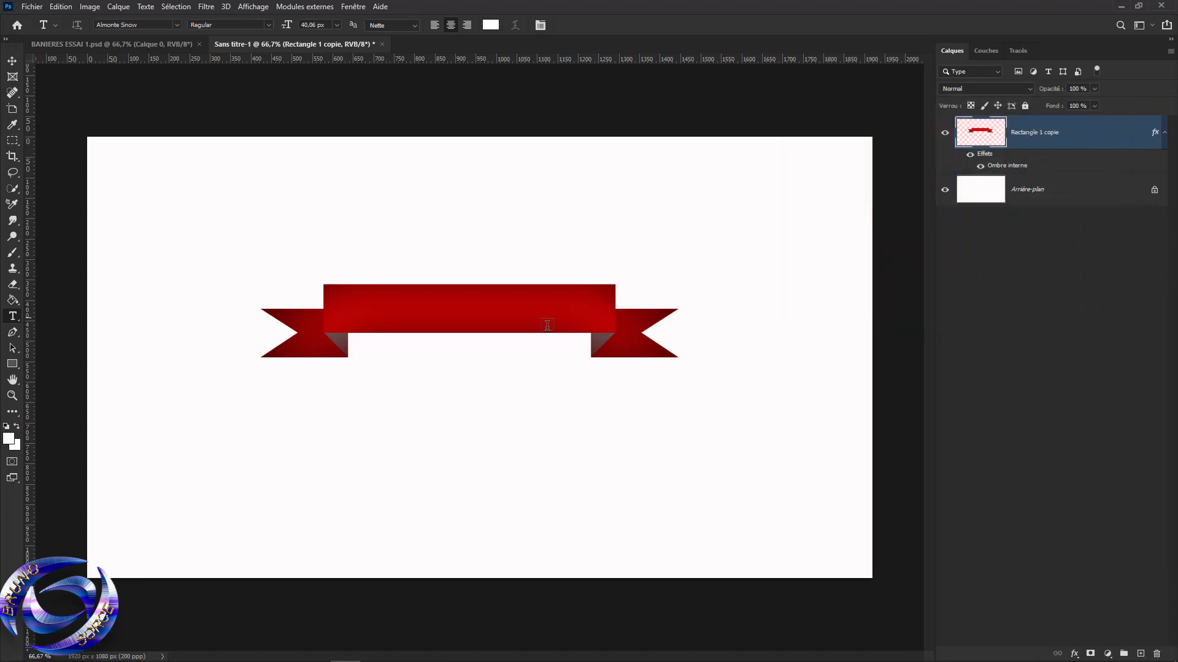
pyautogui.click(465, 311)
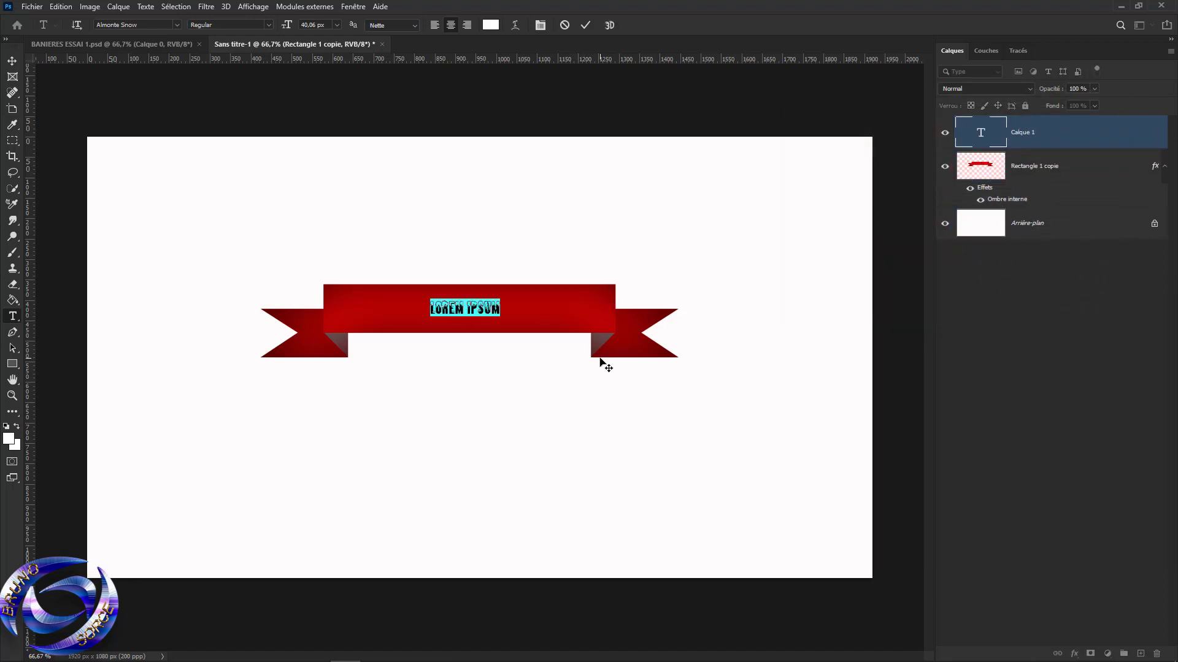
pyautogui.write('....BONNE ANNEE....')
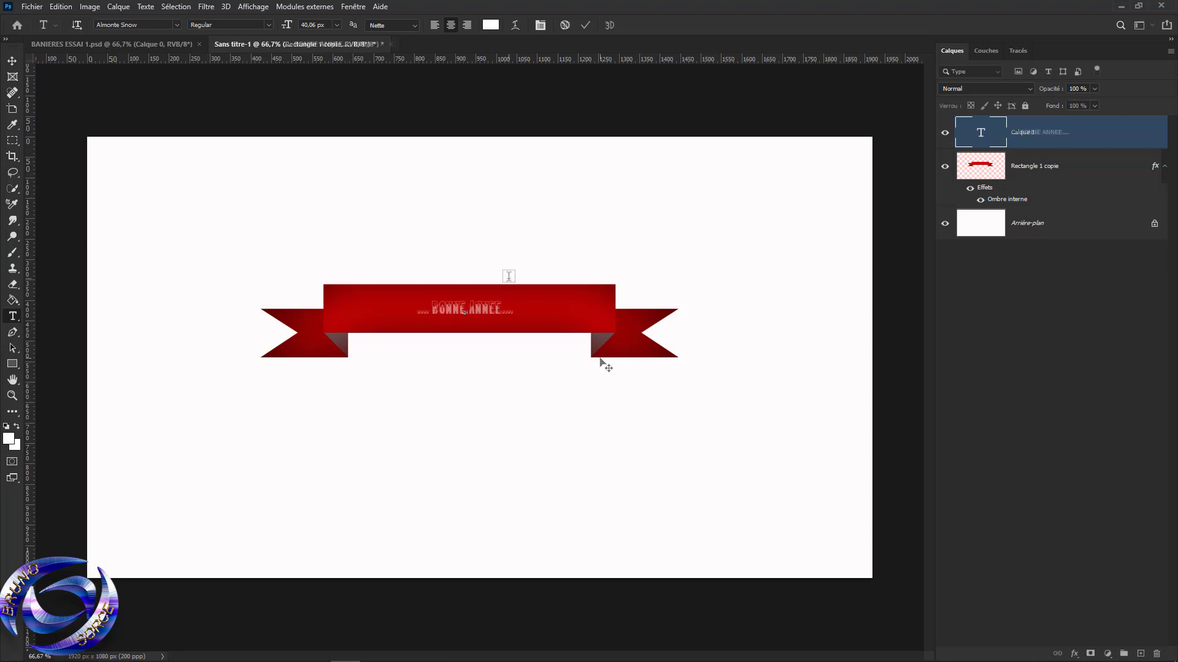
# - Enlarge the BONNE ANNEE text to about 550 x 100 px and centre it on the ribbon's band
pyautogui.press('v')
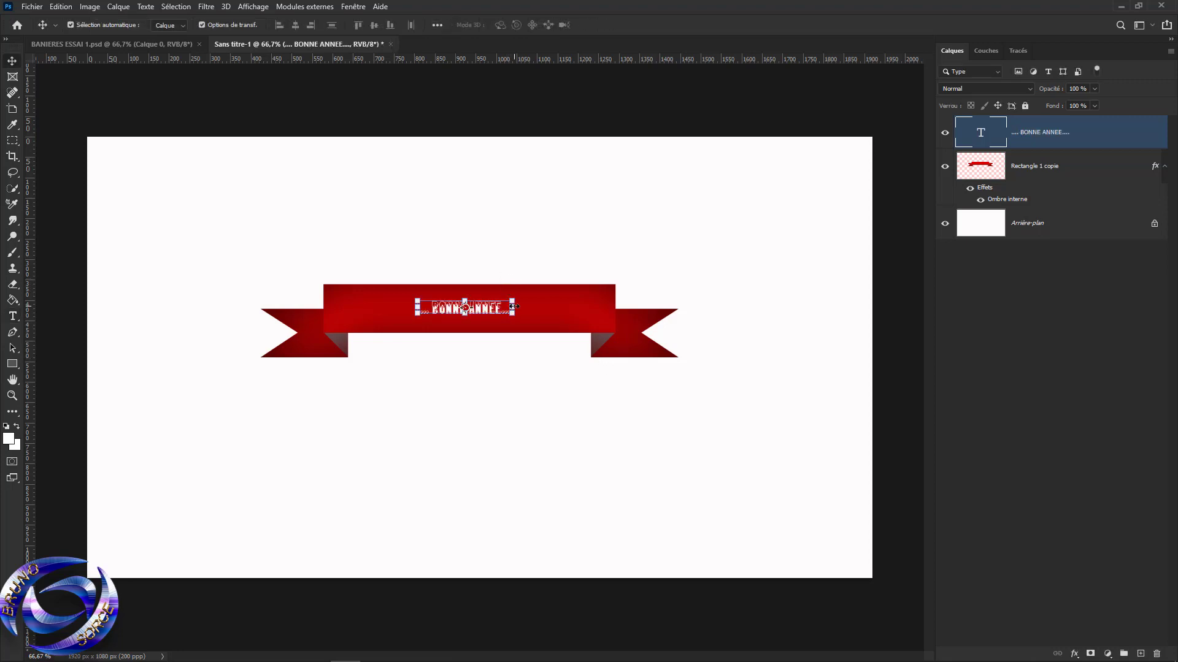
pyautogui.moveTo(512, 296); pyautogui.dragTo(574, 274)
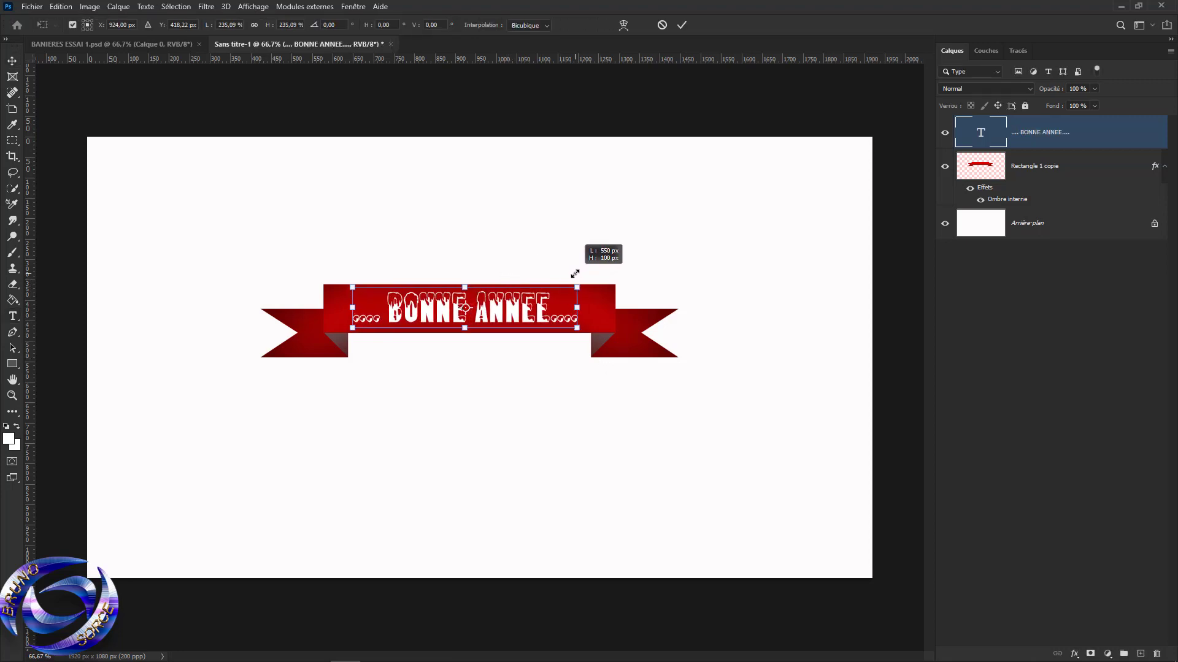
pyautogui.moveTo(539, 311); pyautogui.dragTo(542, 315)
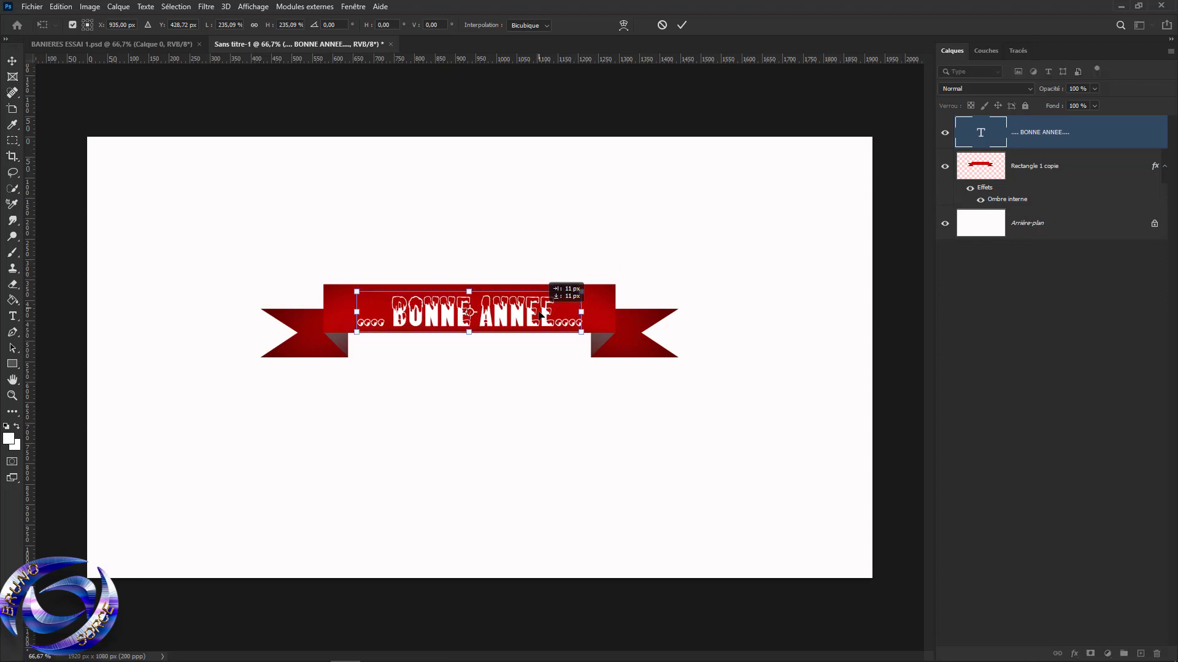
pyautogui.click(682, 24)
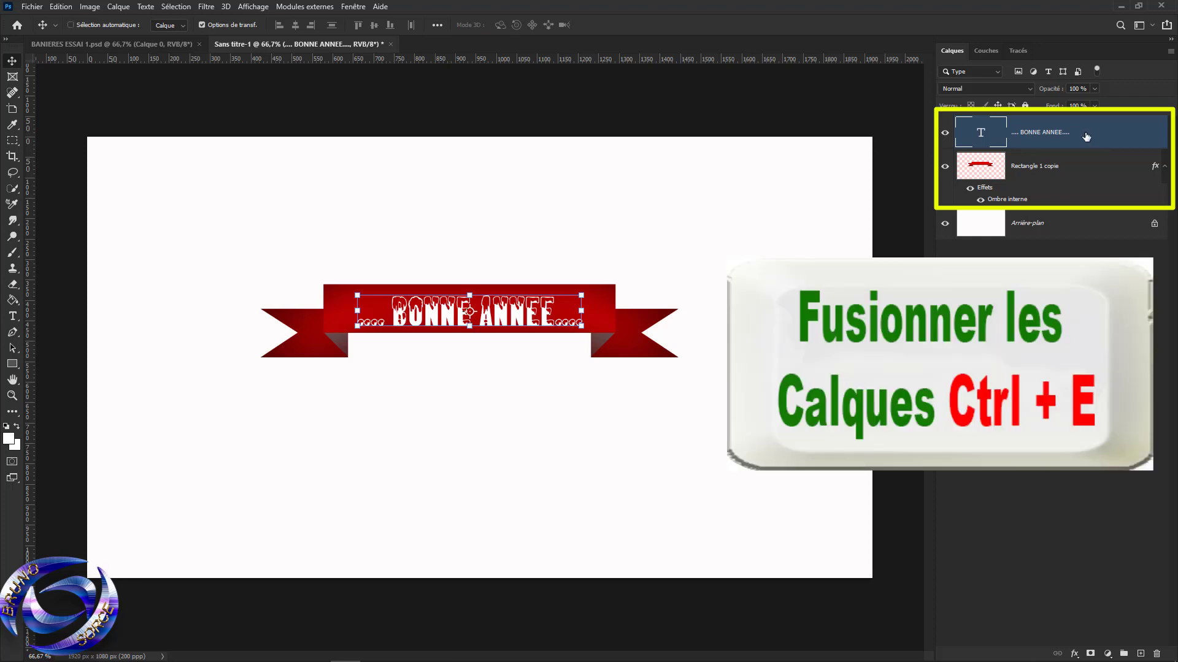
# - Merge the text layer with the ribbon layer and apply an Arc warp (Déformation) to the result
pyautogui.hotkey('ctrl', 'e')
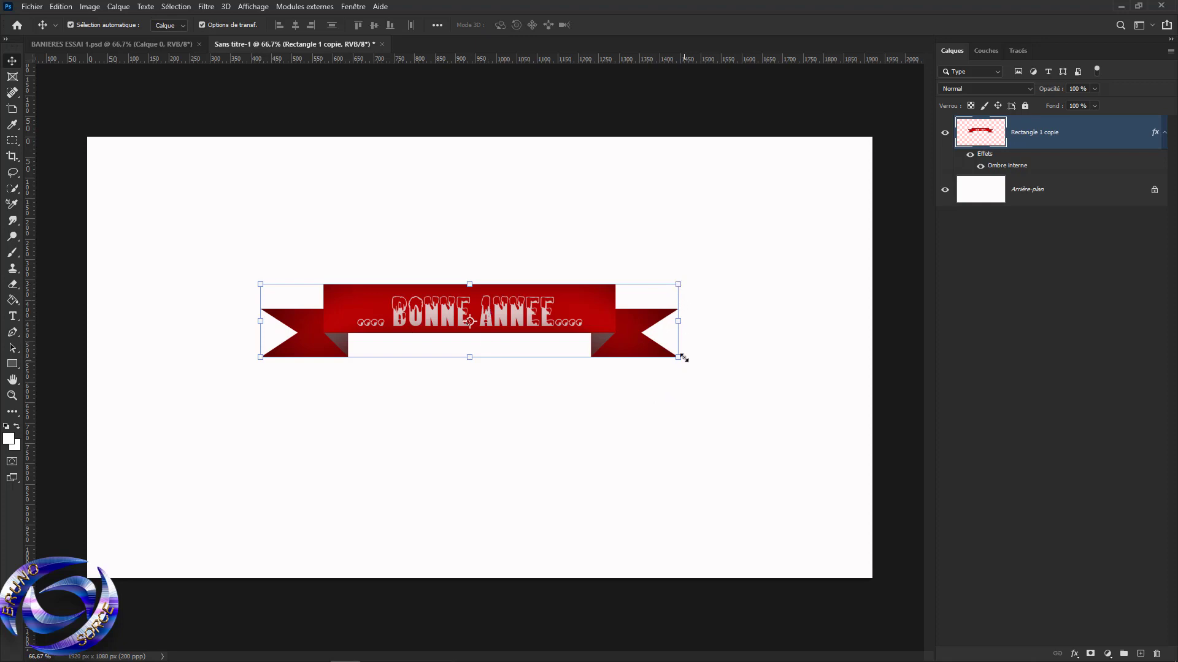
pyautogui.click(469, 358)
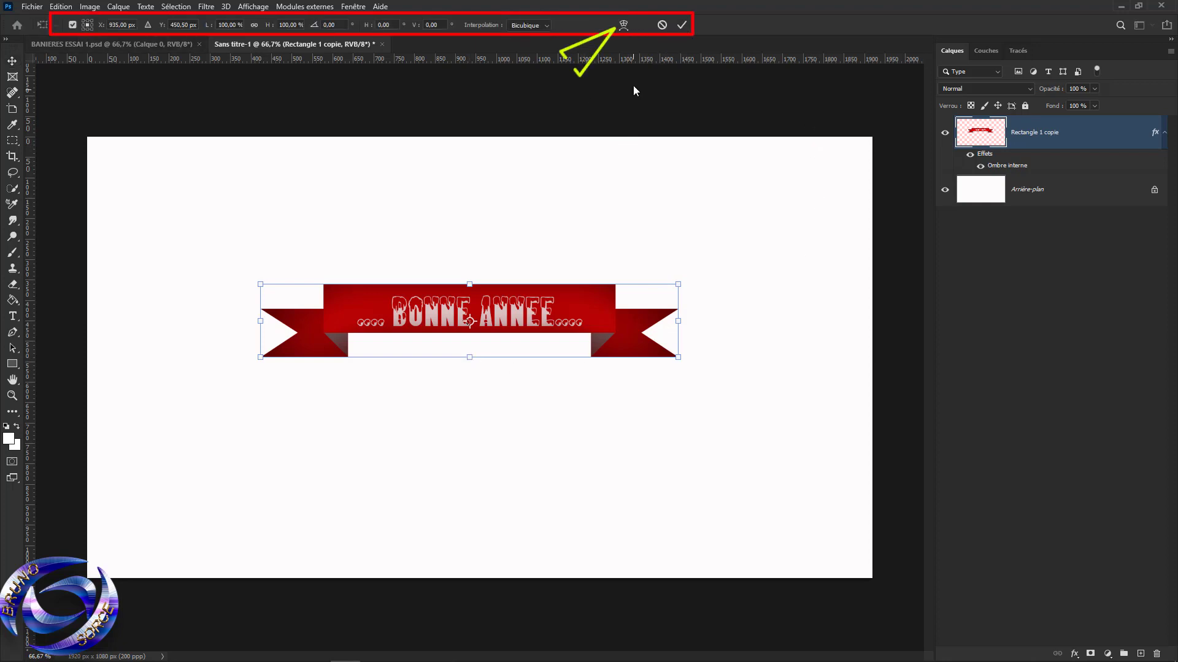
pyautogui.click(624, 24)
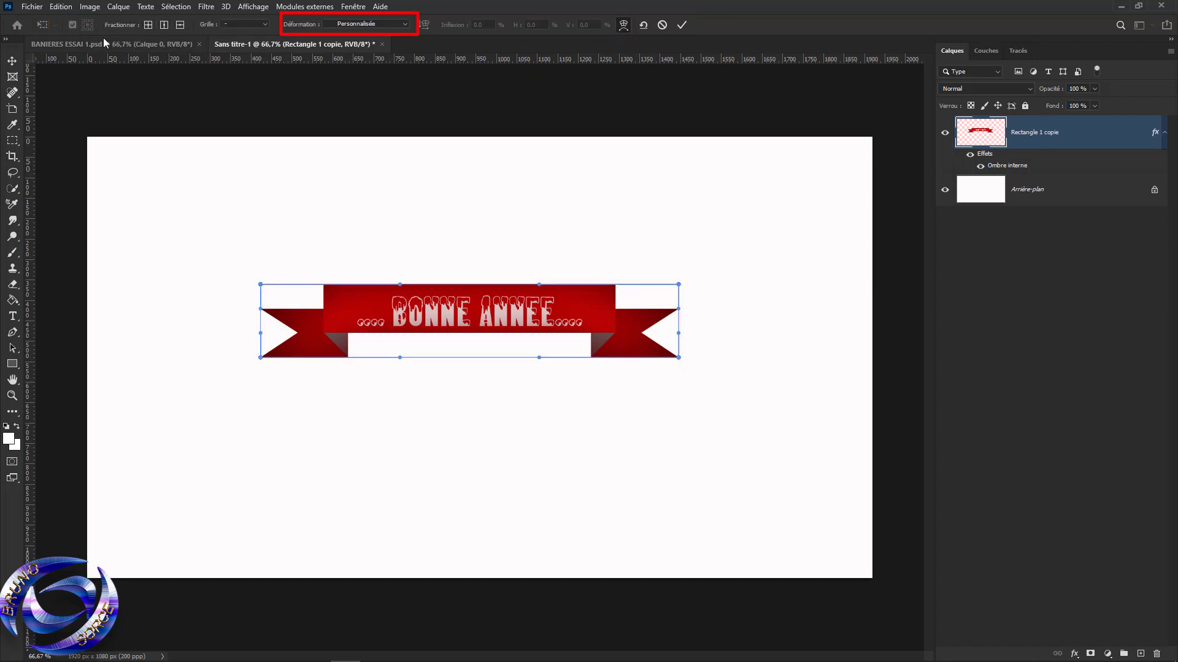
pyautogui.click(385, 26)
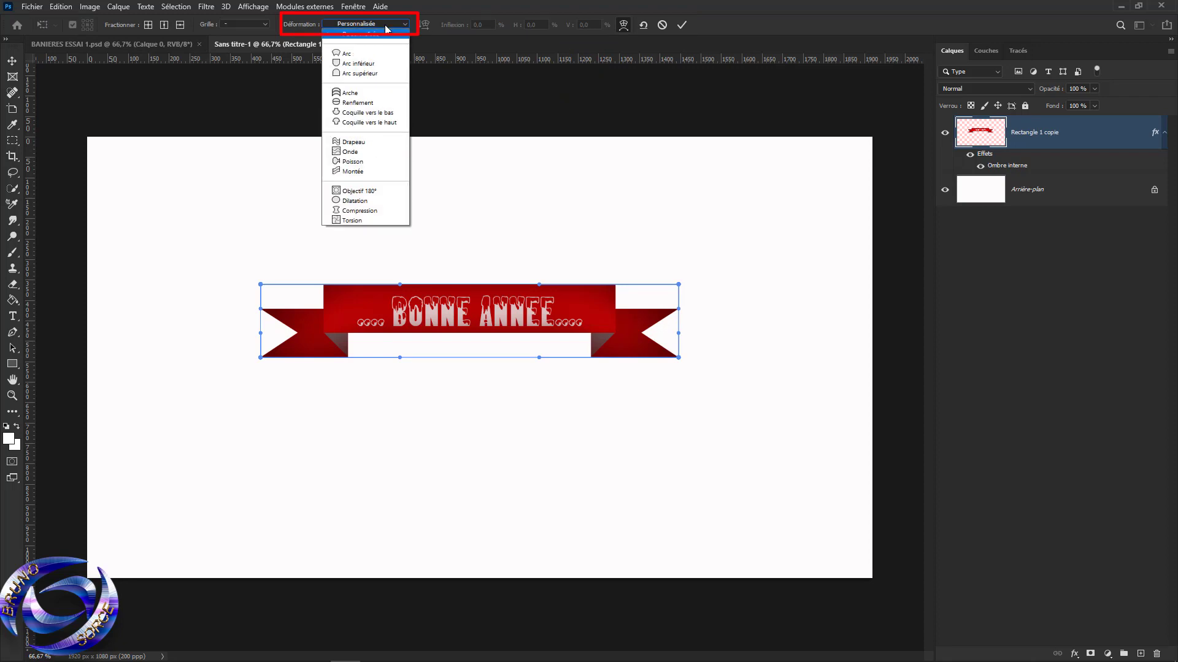
pyautogui.click(349, 54)
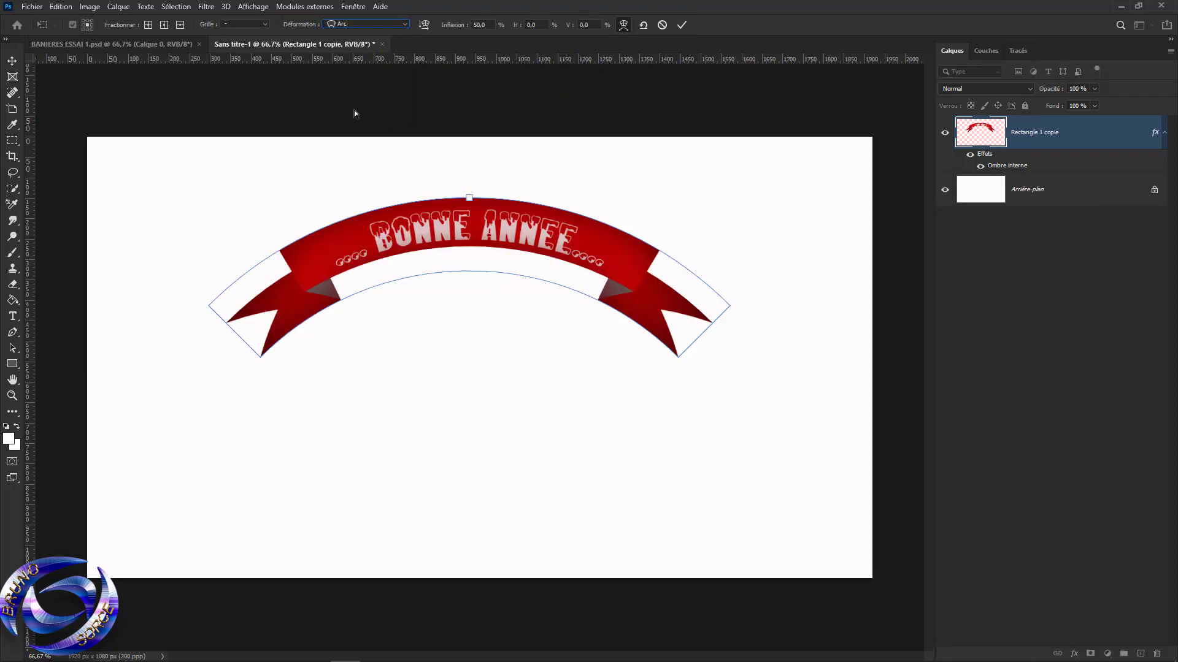
# - Move the arched ribbon slightly down and left, and set the warp's bend (Inflexion) to 53.7 %
pyautogui.moveTo(576, 239); pyautogui.dragTo(568, 251)
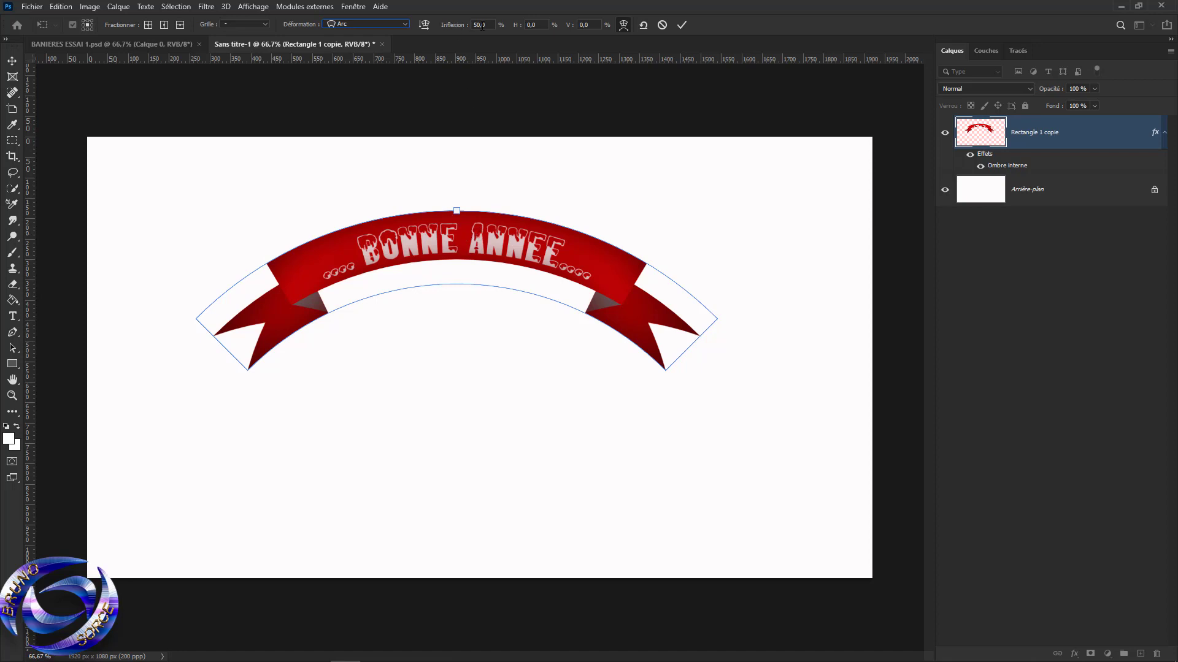
pyautogui.moveTo(456, 31); pyautogui.dragTo(178, 41)
pyautogui.moveTo(455, 29); pyautogui.dragTo(746, 155)
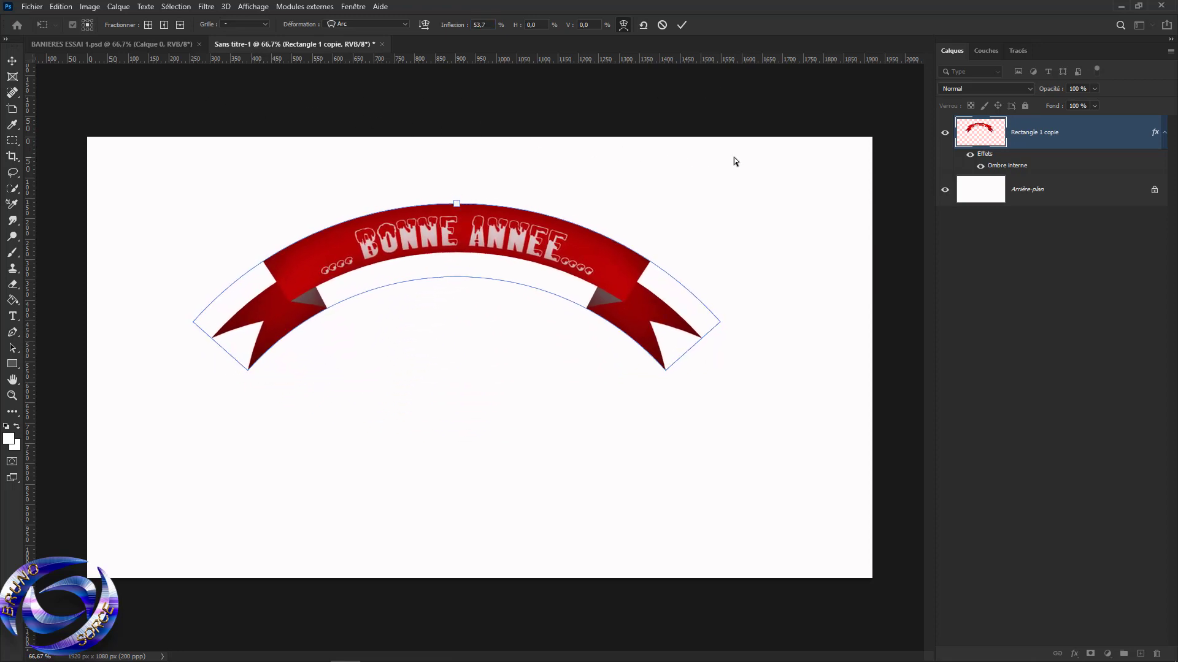
# - Try the Drapeau warp on the ribbon, move it slightly, and set the bend (Inflexion) to -74.1 %
pyautogui.click(369, 24)
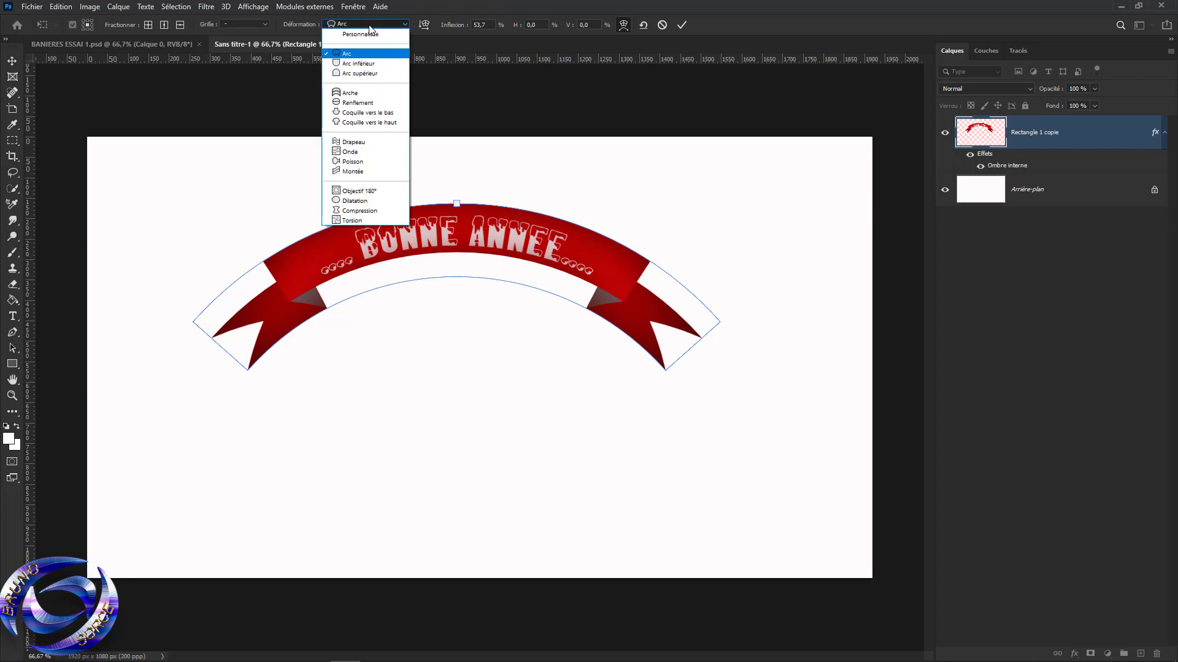
pyautogui.click(360, 142)
pyautogui.moveTo(538, 315); pyautogui.dragTo(535, 277)
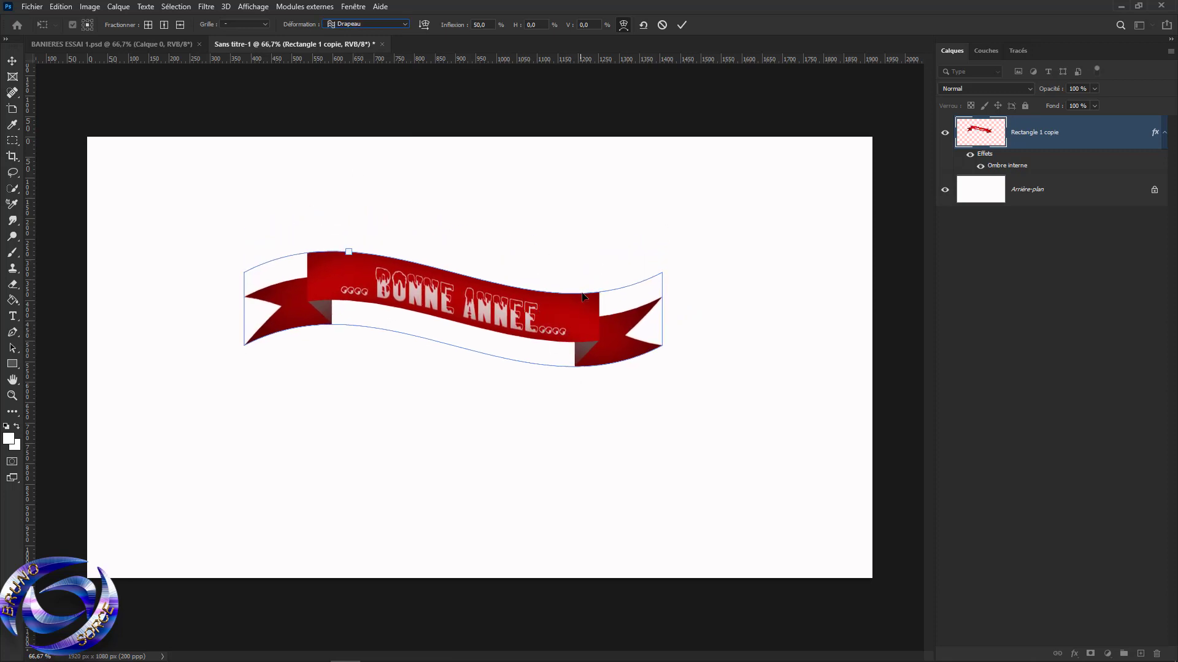
pyautogui.moveTo(454, 30); pyautogui.dragTo(77, 50)
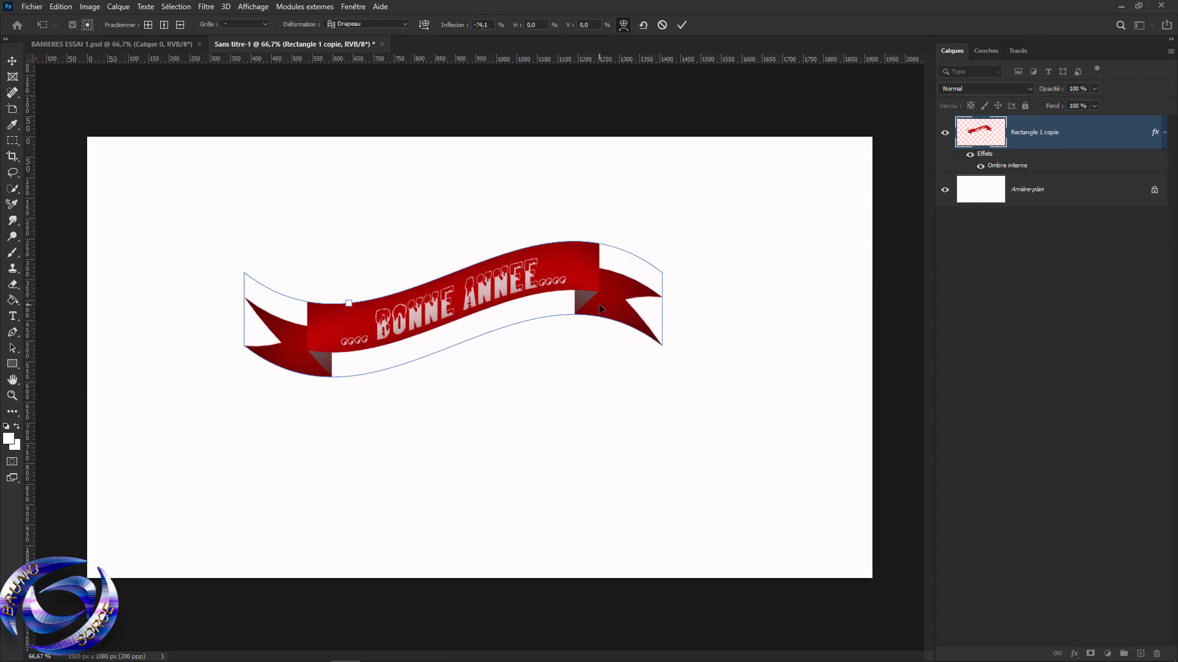
# - Try the Poisson warp on the ribbon with bend 44.7 %, horizontal distortion 8.8 % and vertical distortion 0.5 %
pyautogui.click(366, 25)
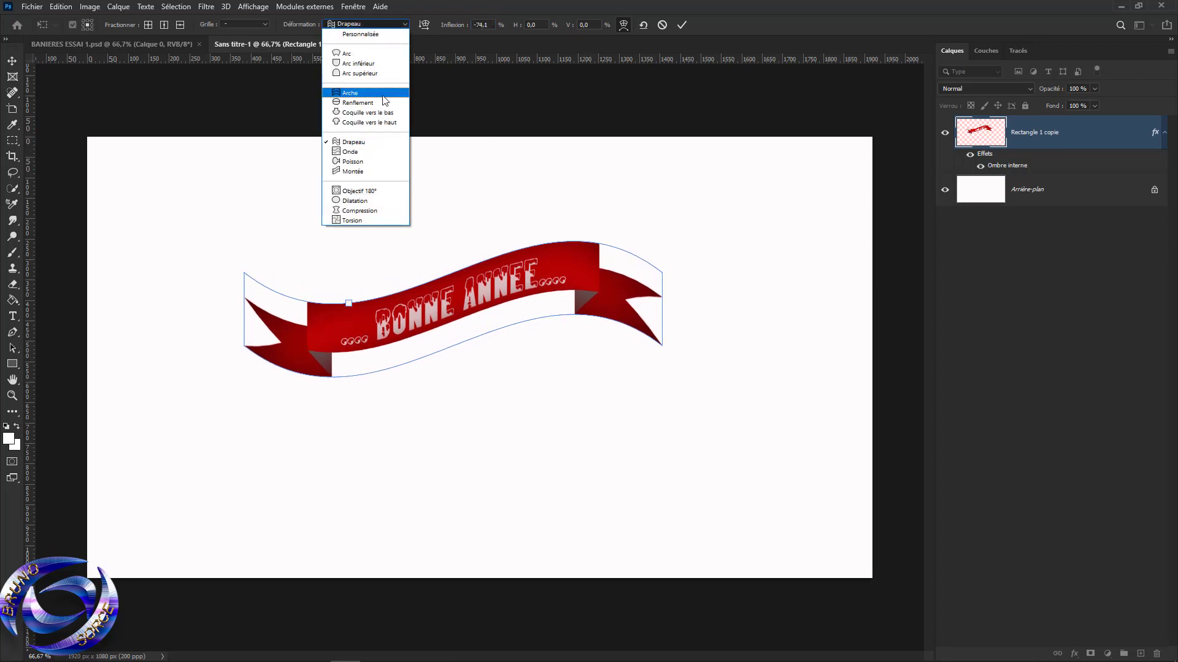
pyautogui.click(353, 162)
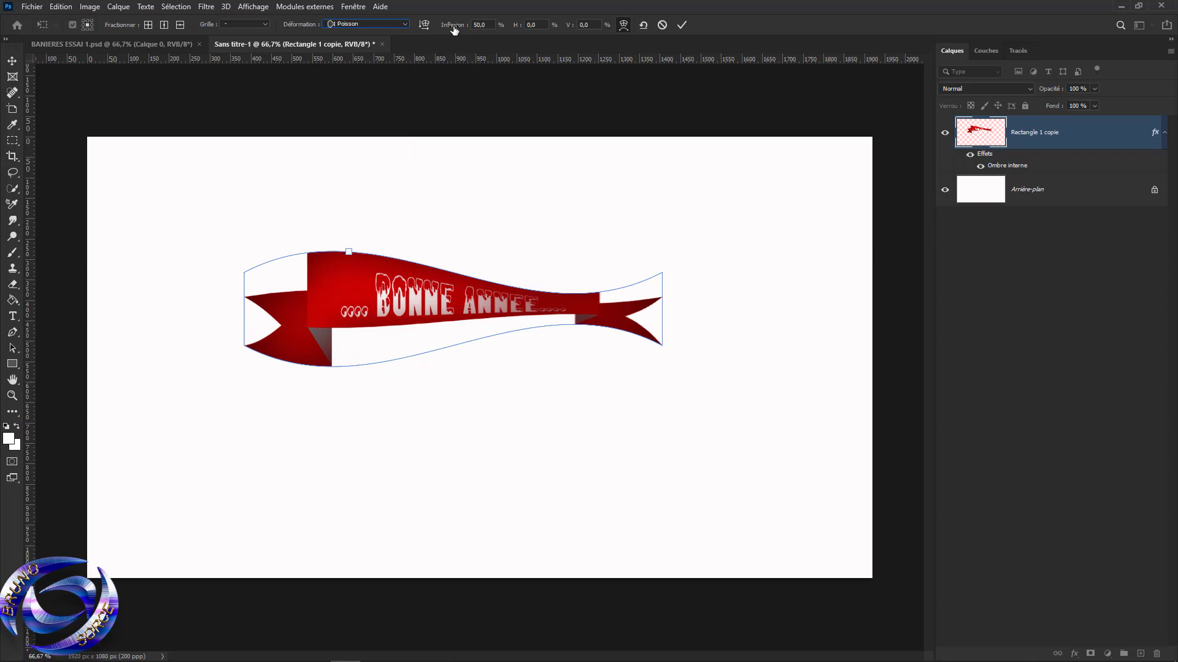
pyautogui.moveTo(454, 29); pyautogui.dragTo(421, 90)
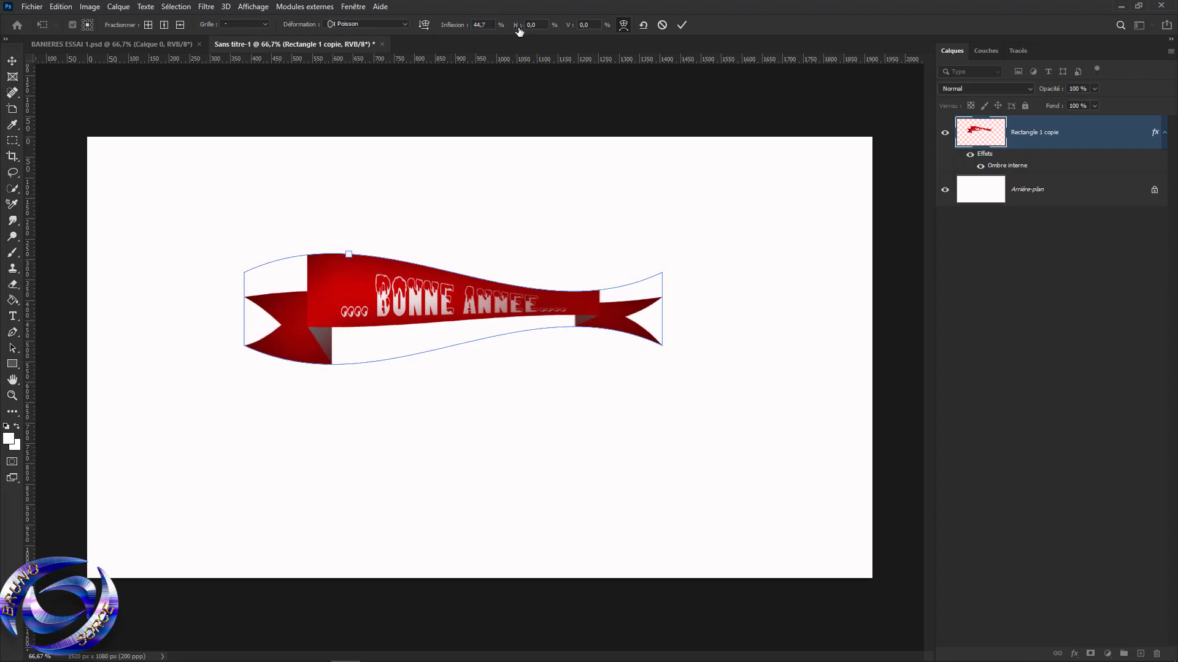
pyautogui.moveTo(519, 31); pyautogui.dragTo(572, 64)
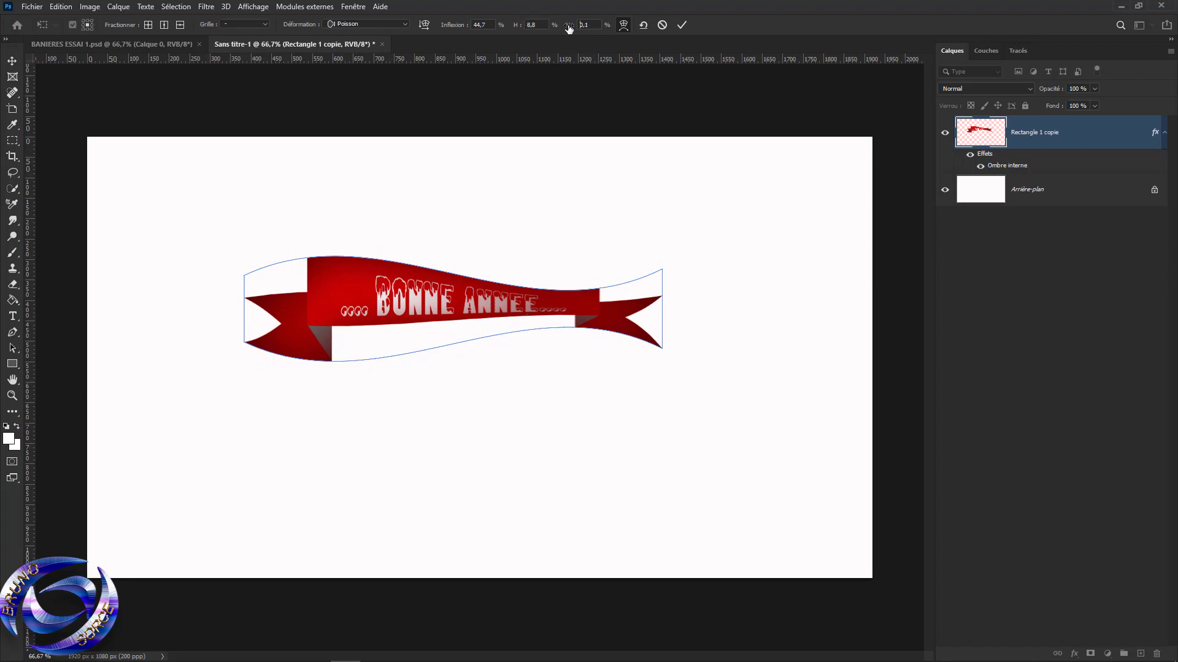
pyautogui.moveTo(569, 28); pyautogui.dragTo(571, 53)
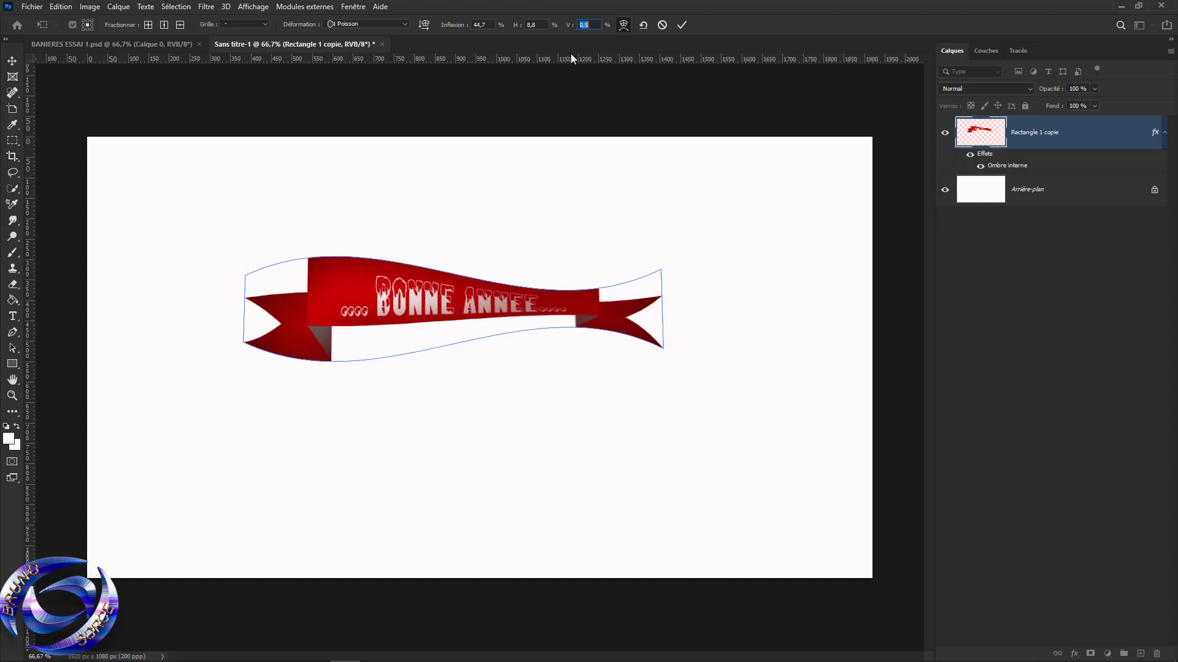
# - Try the Montée warp on the ribbon with vertical distortion 10.9 %, horizontal distortion -47.2 % and bend 12.2 %
pyautogui.click(375, 24)
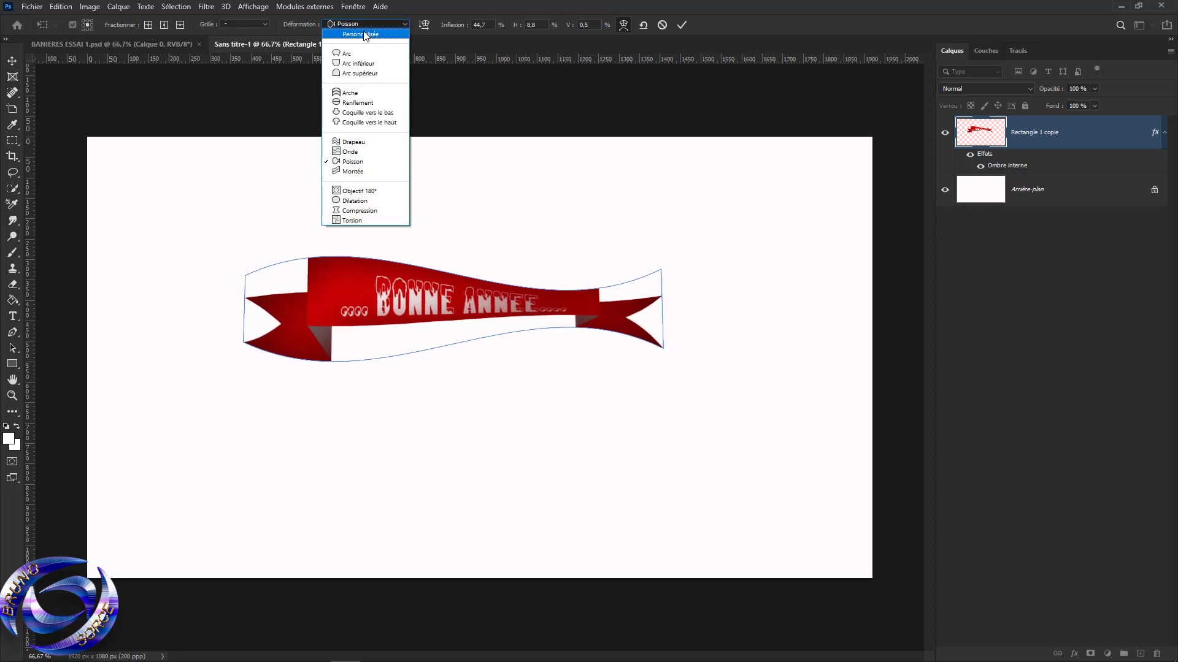
pyautogui.click(353, 172)
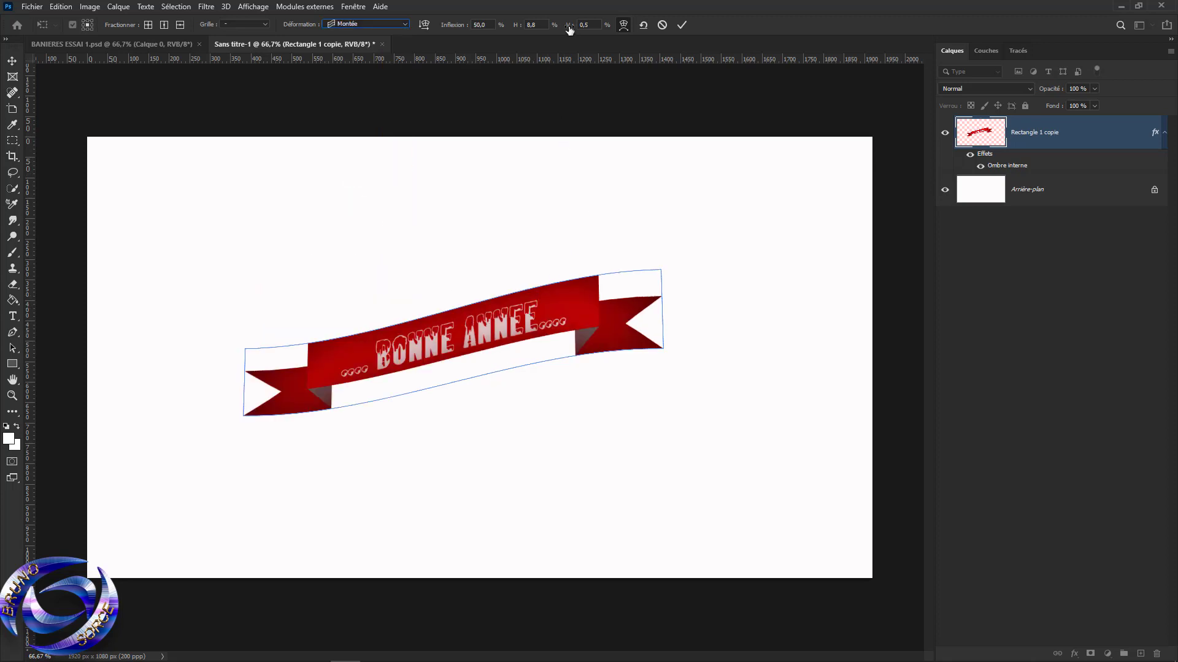
pyautogui.moveTo(568, 31); pyautogui.dragTo(635, 66)
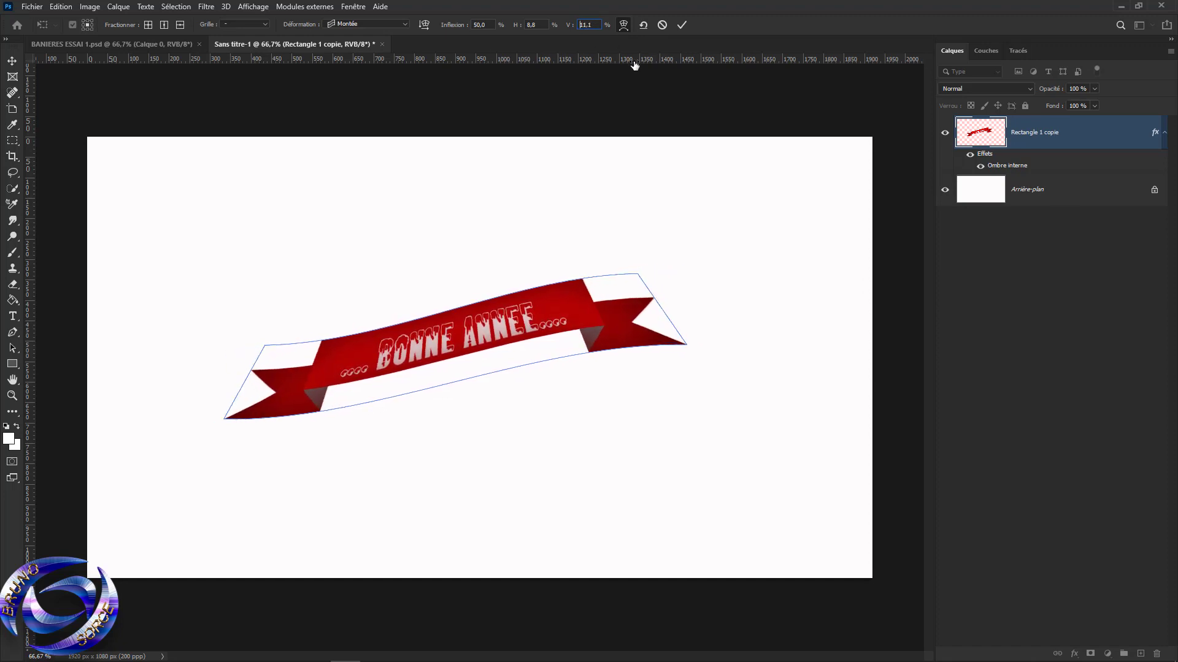
pyautogui.moveTo(519, 29); pyautogui.dragTo(782, 59)
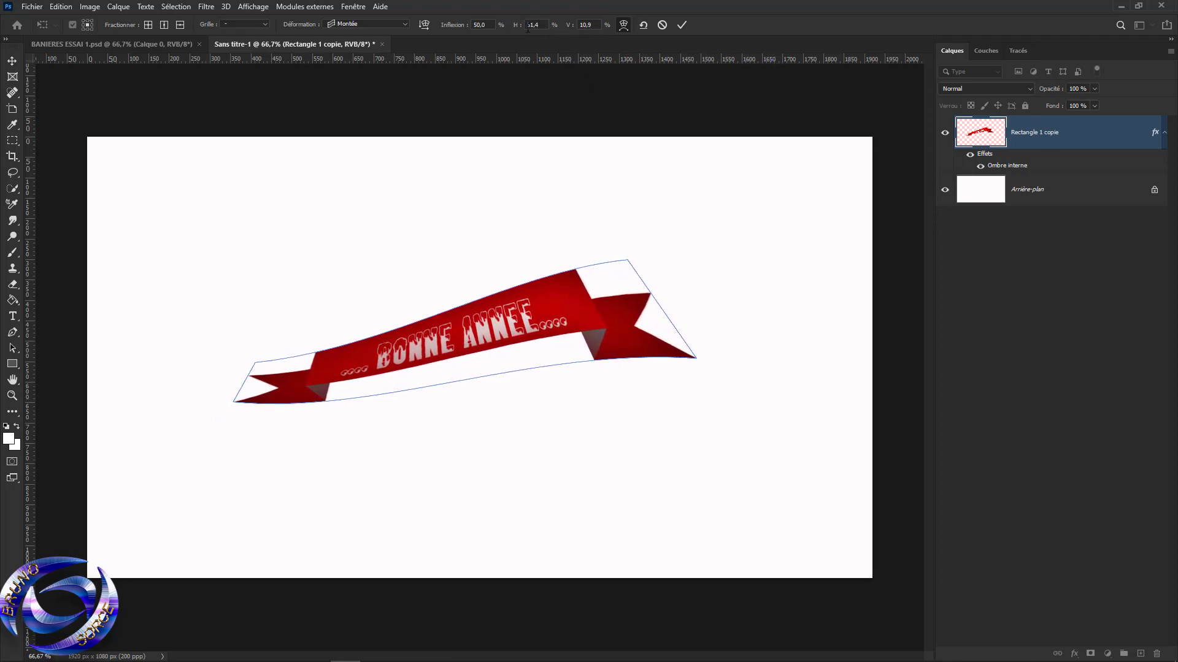
pyautogui.moveTo(519, 28); pyautogui.dragTo(549, 33)
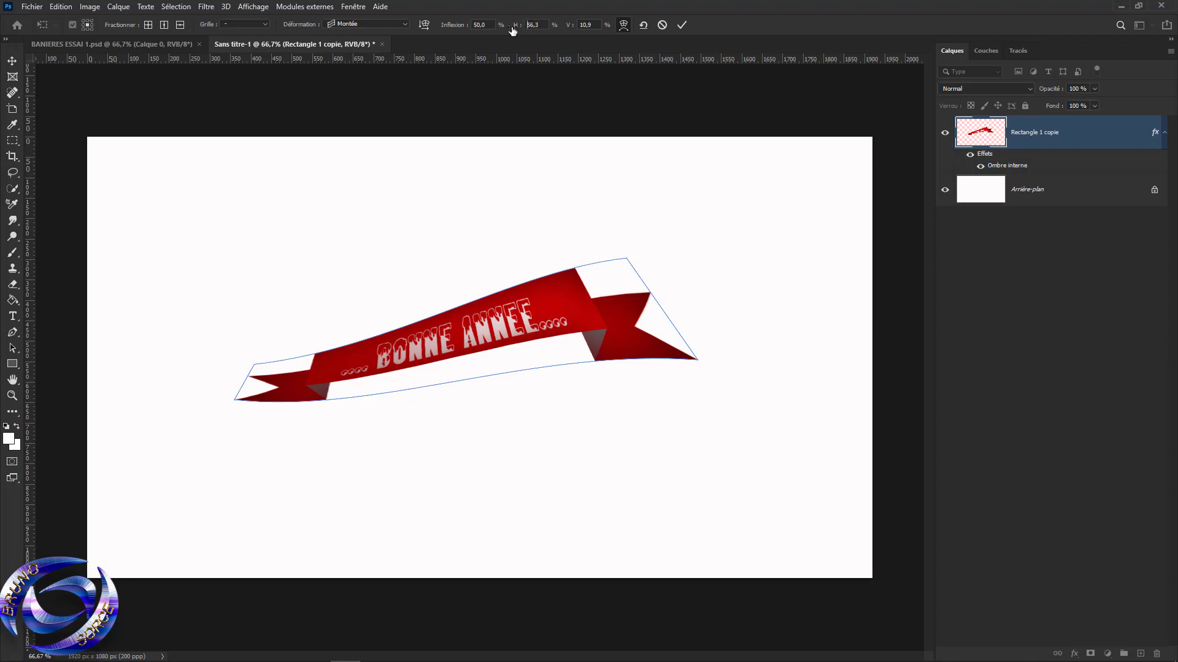
pyautogui.moveTo(513, 33); pyautogui.dragTo(409, 44)
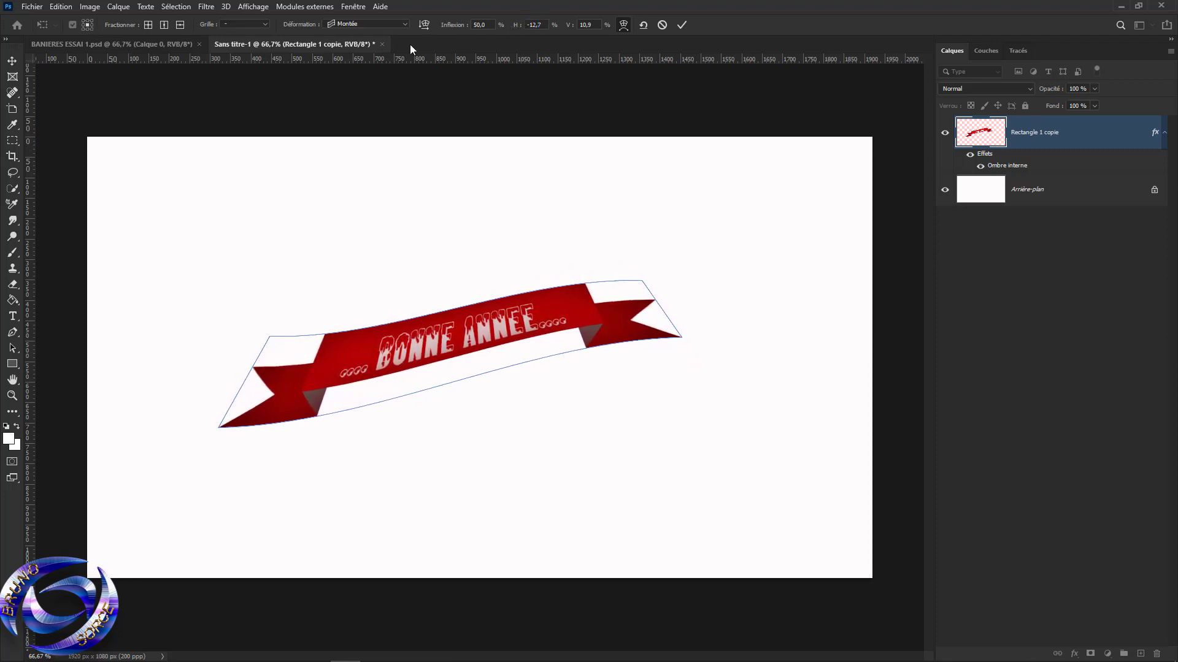
pyautogui.moveTo(520, 28); pyautogui.dragTo(297, 49)
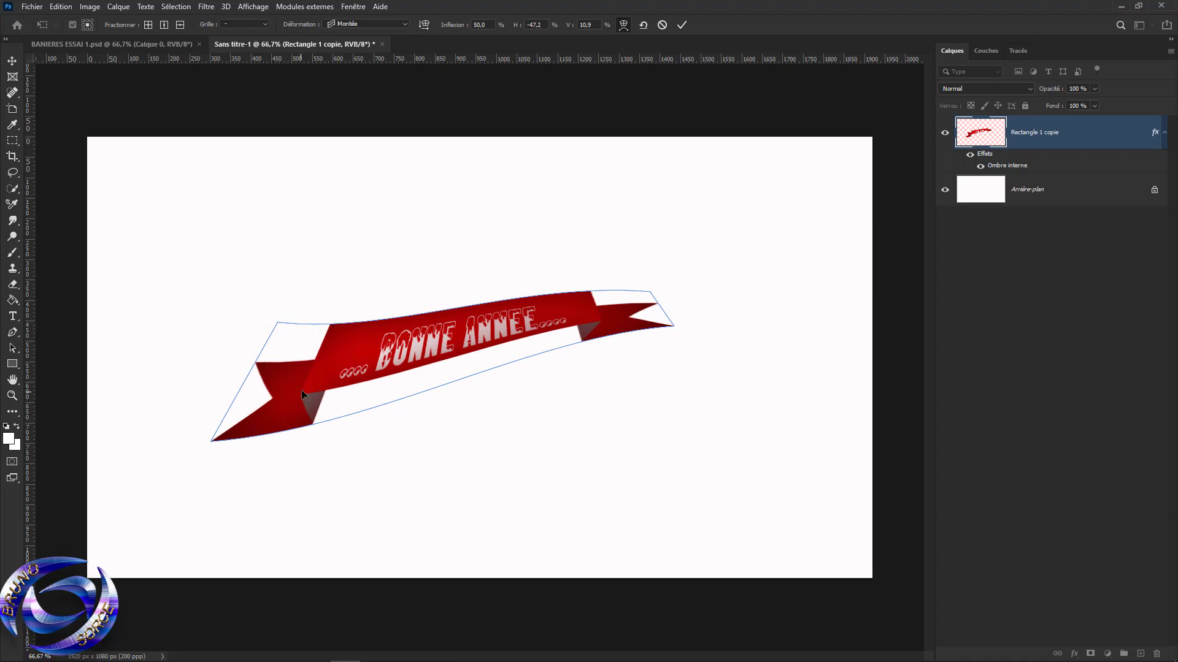
pyautogui.moveTo(452, 25); pyautogui.dragTo(454, 86)
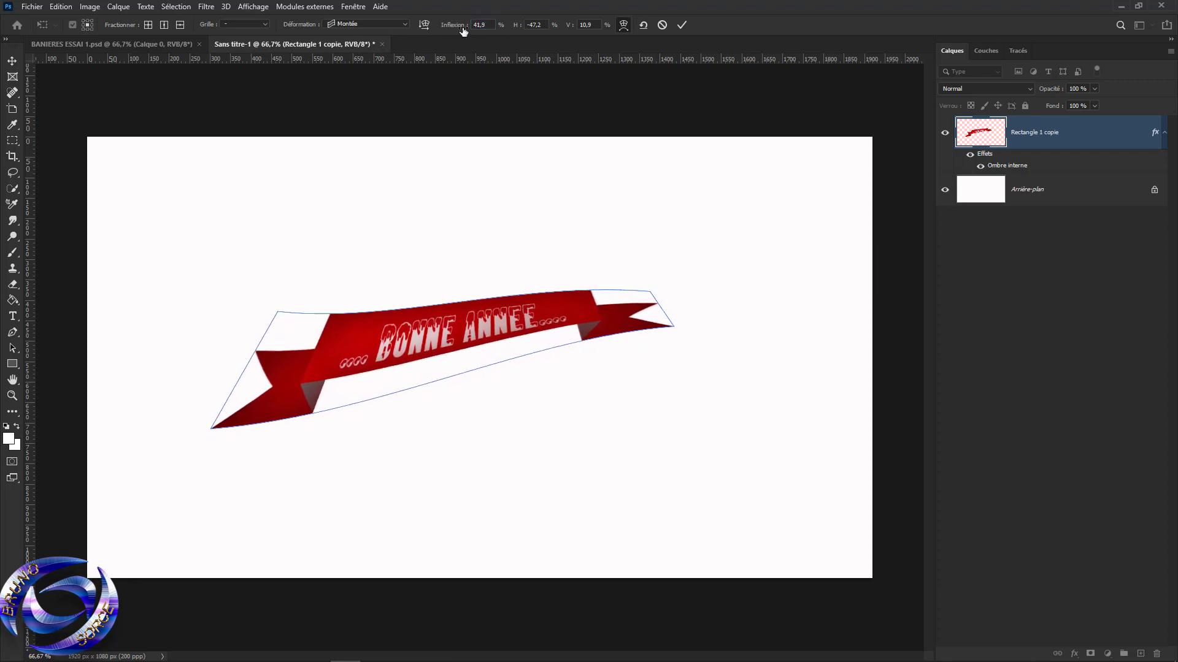
pyautogui.moveTo(463, 31); pyautogui.dragTo(329, 34)
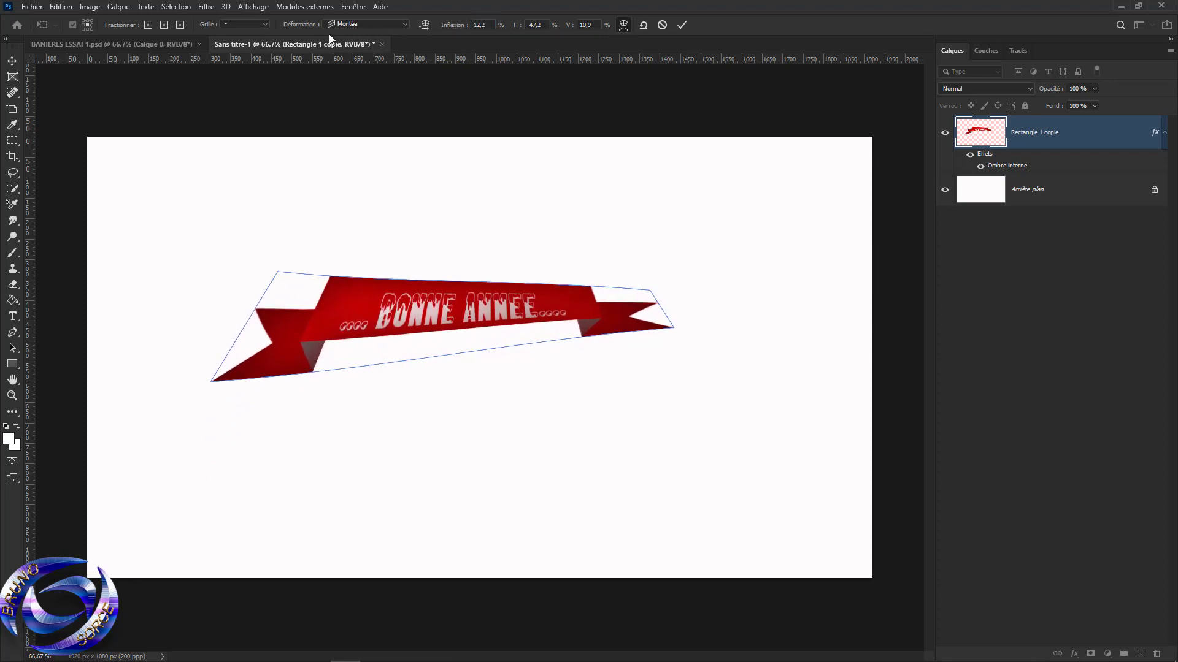
# - Try the Arche, Onde and Arc inférieur warp styles in turn on the ribbon
pyautogui.click(365, 25)
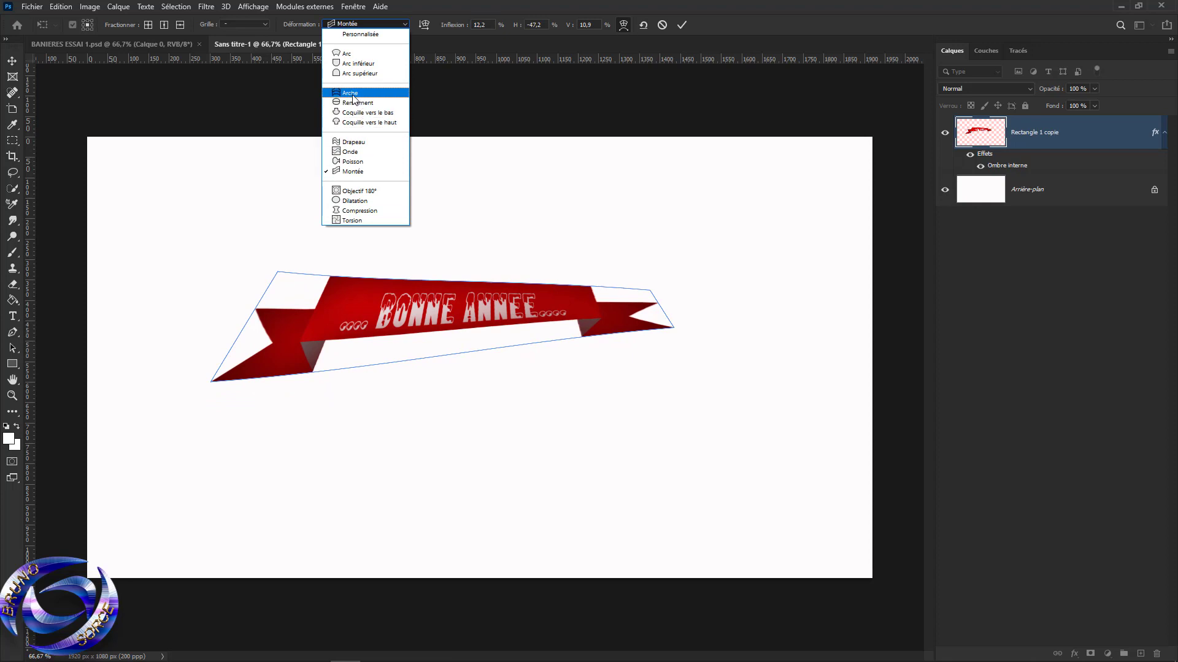
pyautogui.click(352, 93)
pyautogui.click(365, 25)
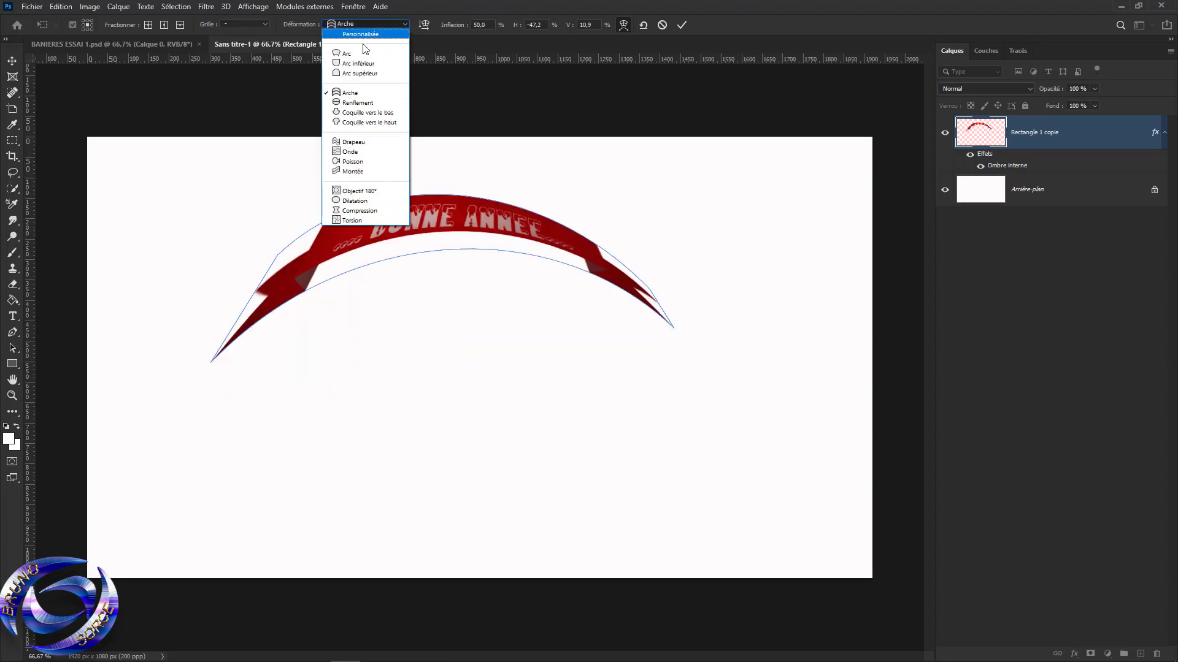
pyautogui.click(356, 153)
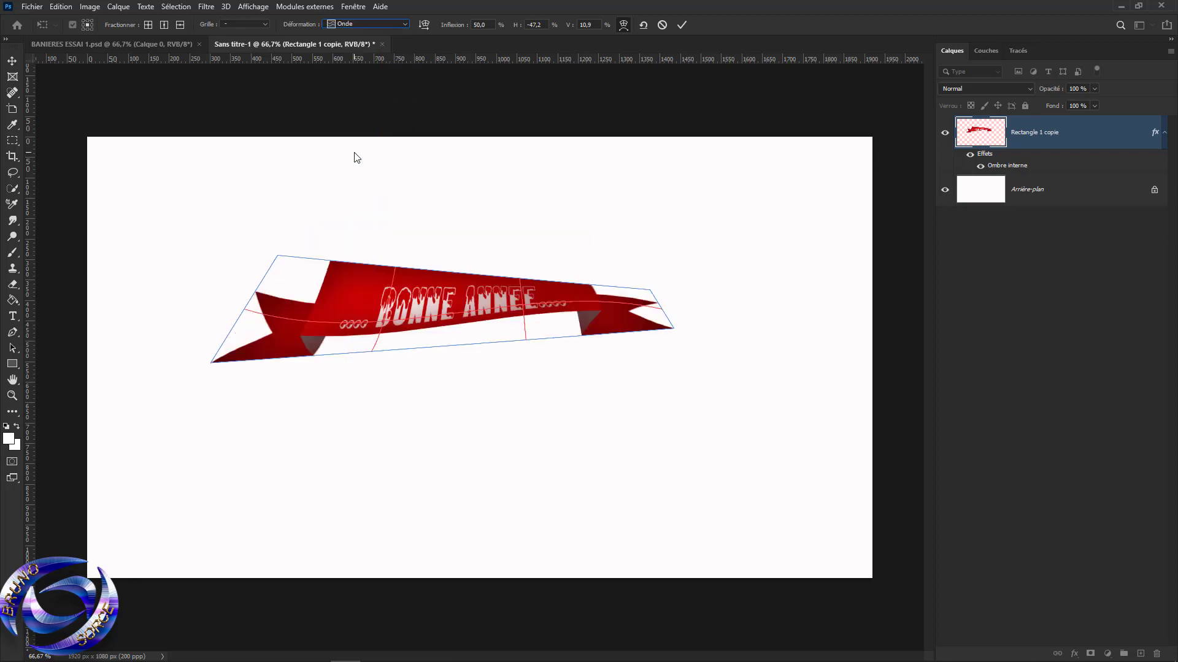
pyautogui.click(380, 24)
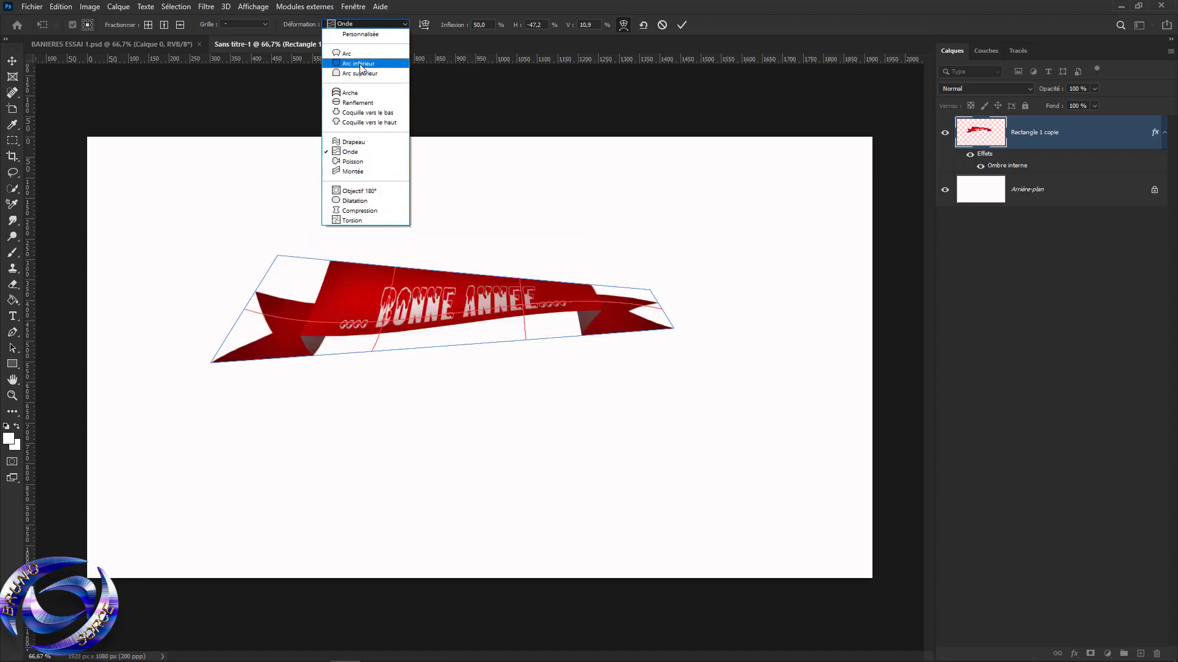
pyautogui.click(361, 64)
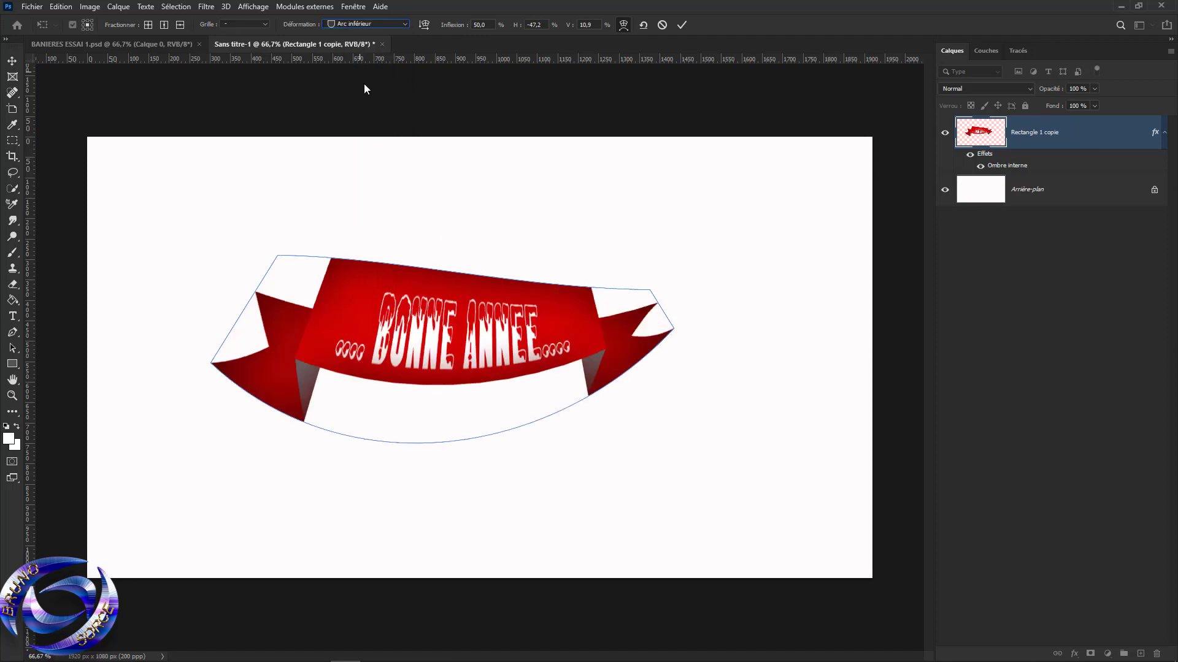
# - Apply the Onde warp to the ribbon with horizontal and vertical distortion both set to 0 %
pyautogui.click(357, 26)
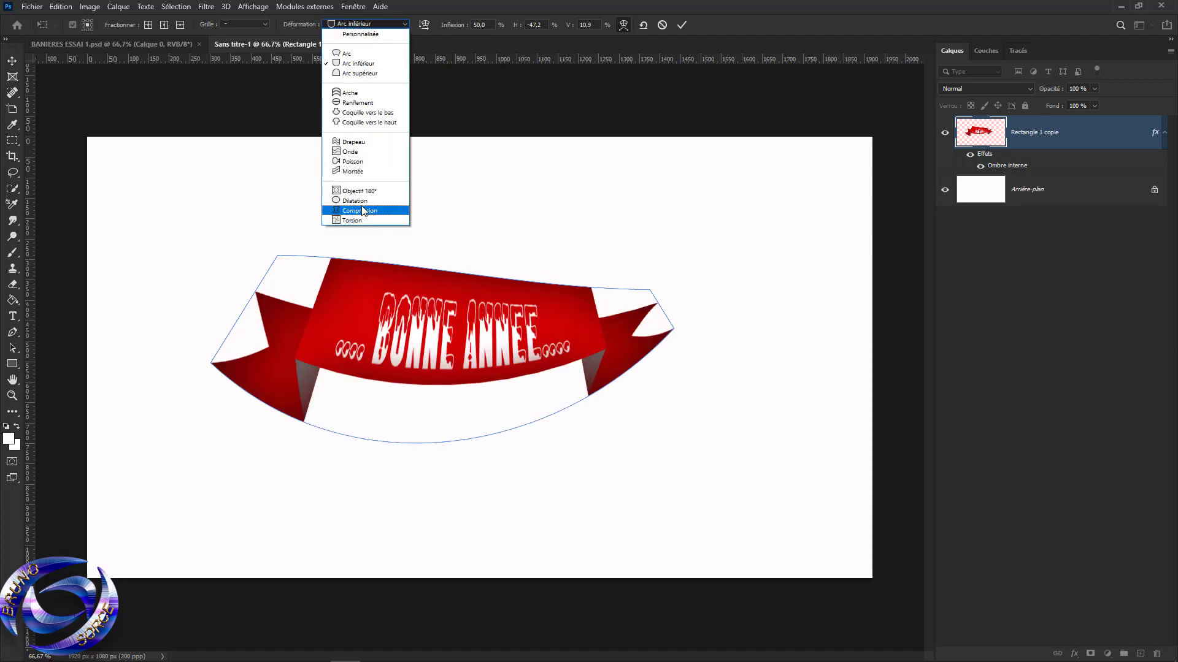
pyautogui.click(355, 152)
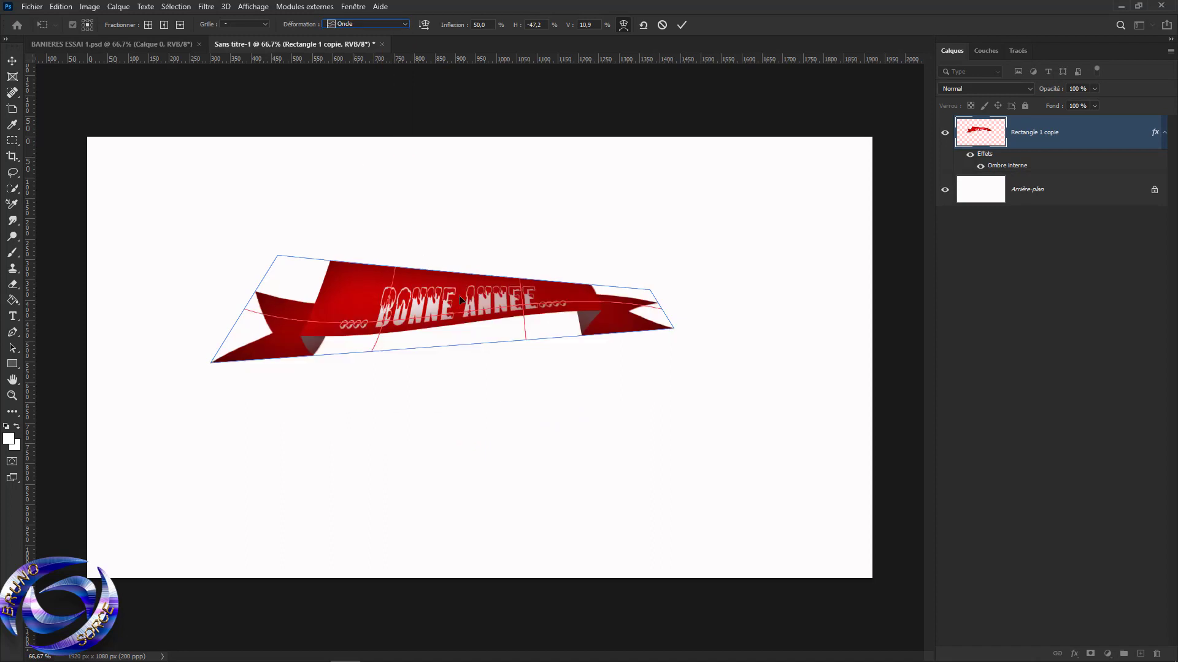
pyautogui.moveTo(452, 276); pyautogui.dragTo(502, 273)
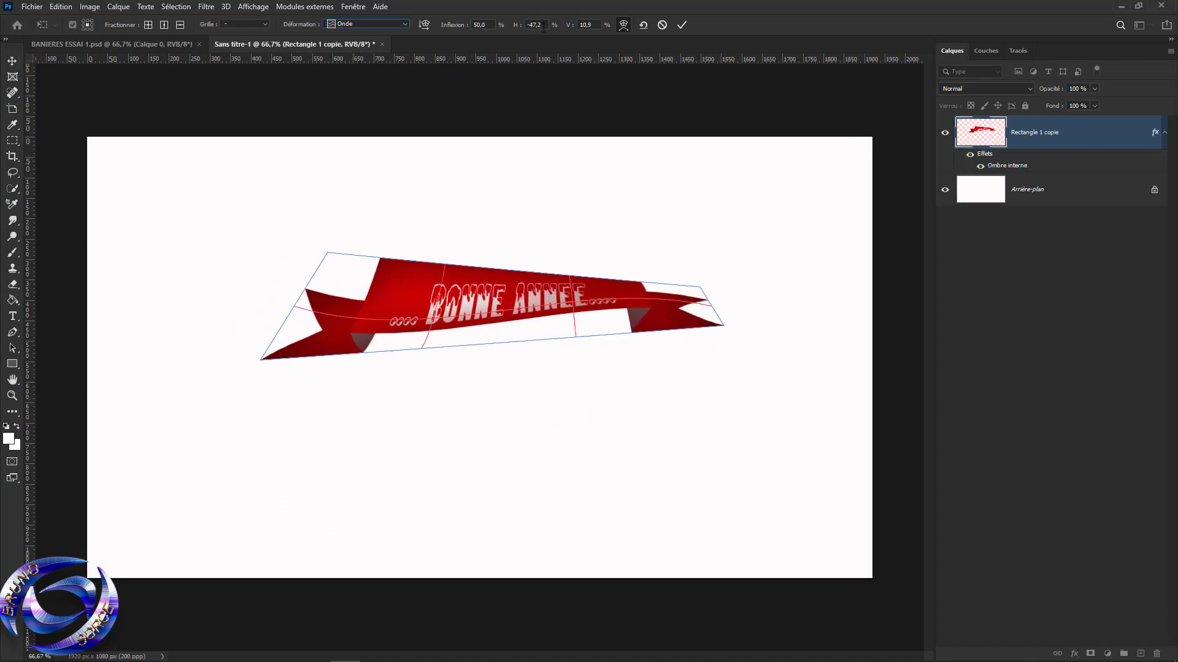
pyautogui.write('0')
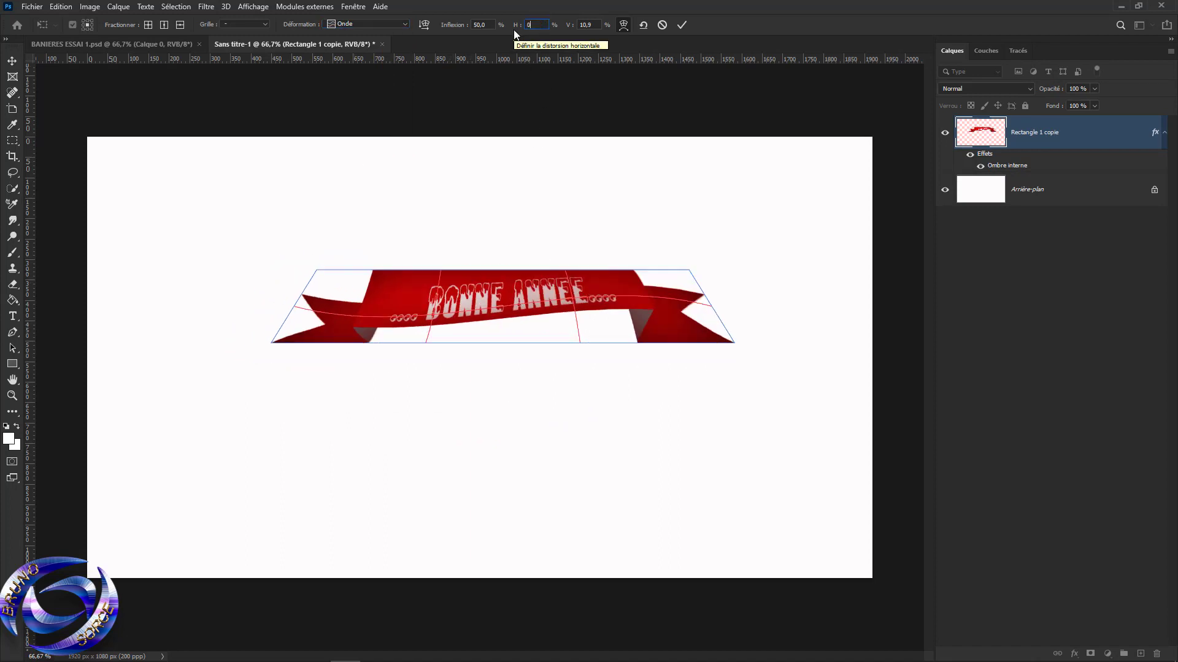
pyautogui.moveTo(595, 25); pyautogui.dragTo(555, 24)
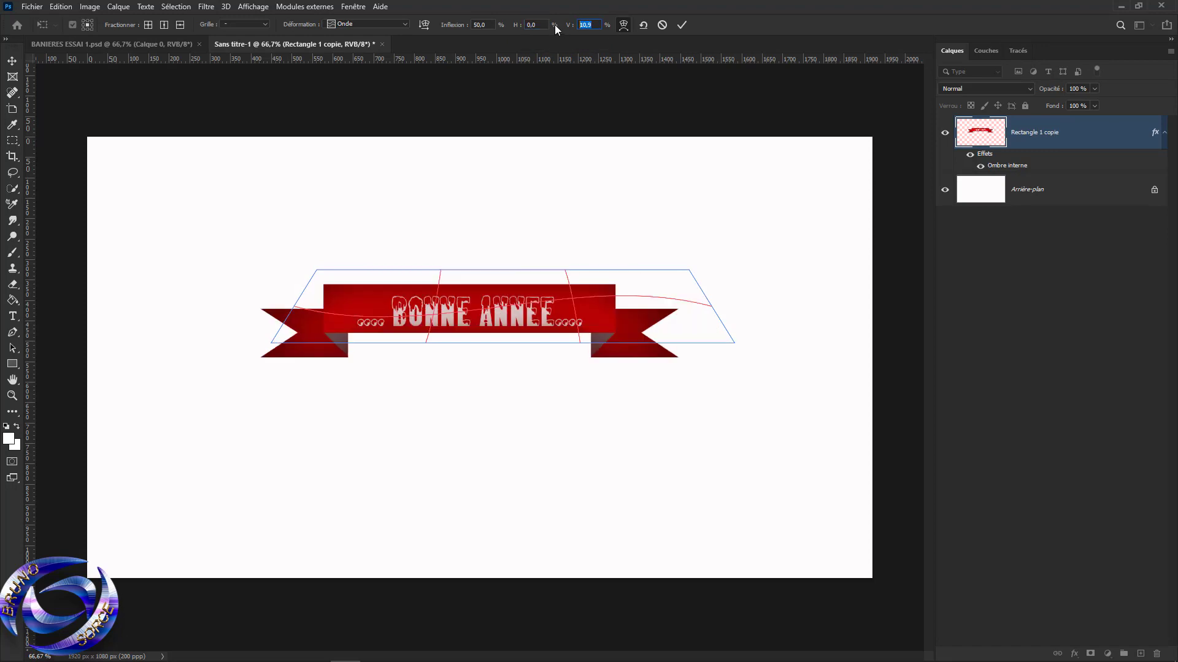
pyautogui.write('0')
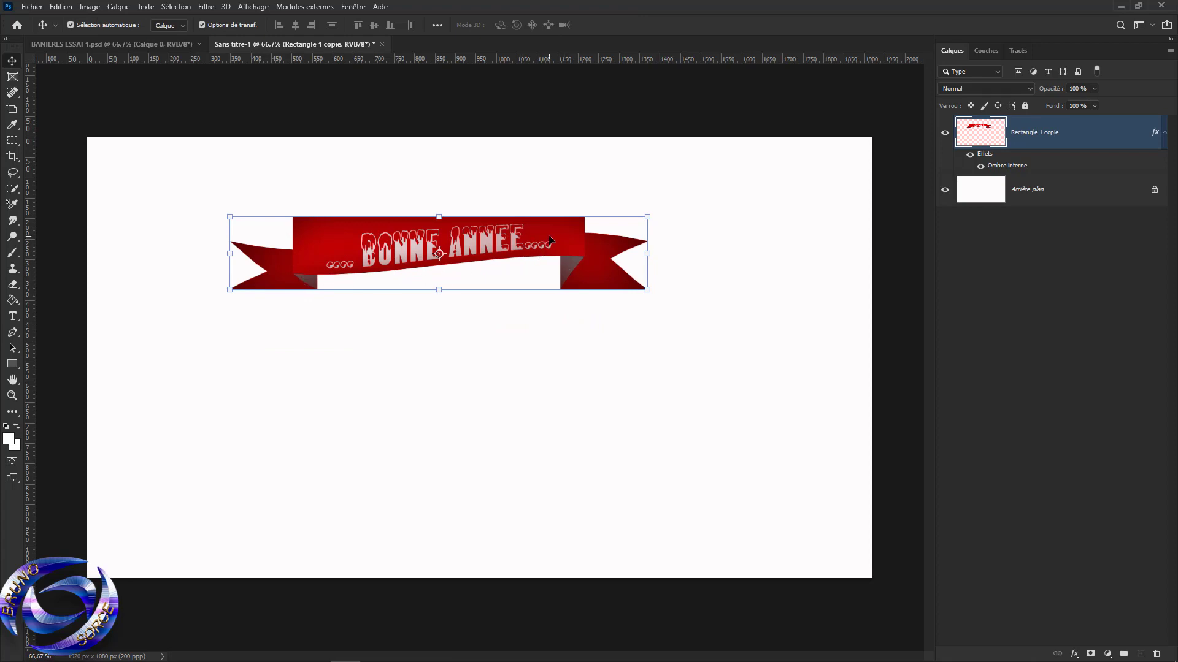
# - Move the ribbon to the canvas's upper half, slightly right of centre, and warp it again with the Drapeau style
pyautogui.moveTo(550, 240); pyautogui.dragTo(561, 297)
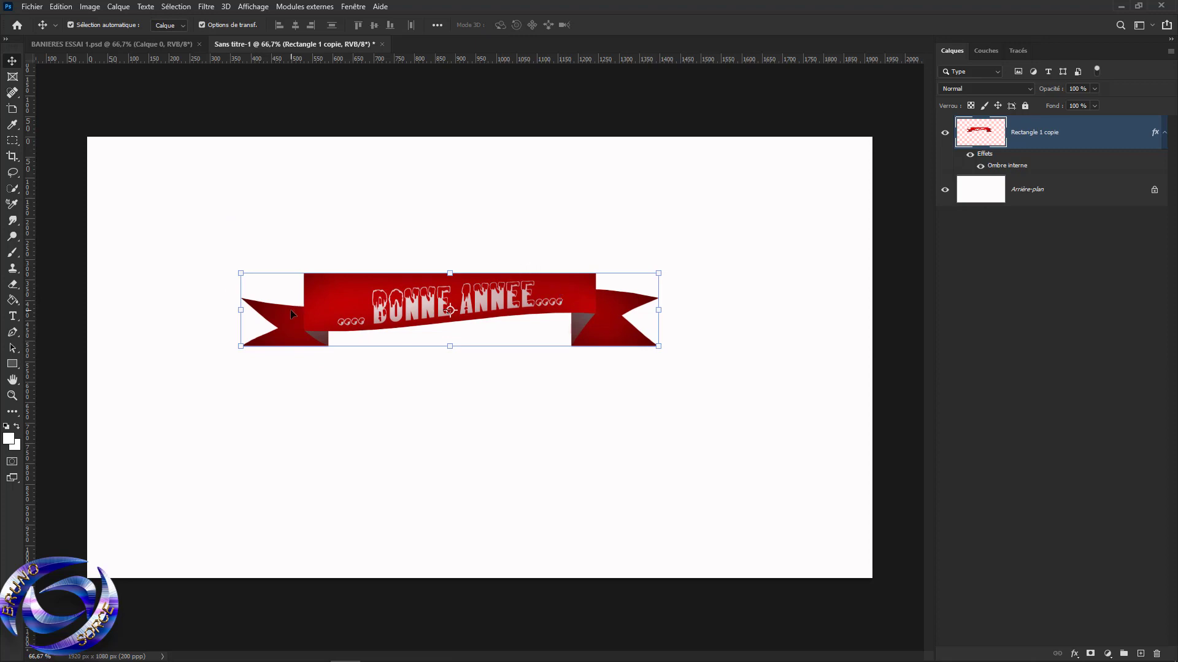
pyautogui.moveTo(580, 279); pyautogui.dragTo(633, 240)
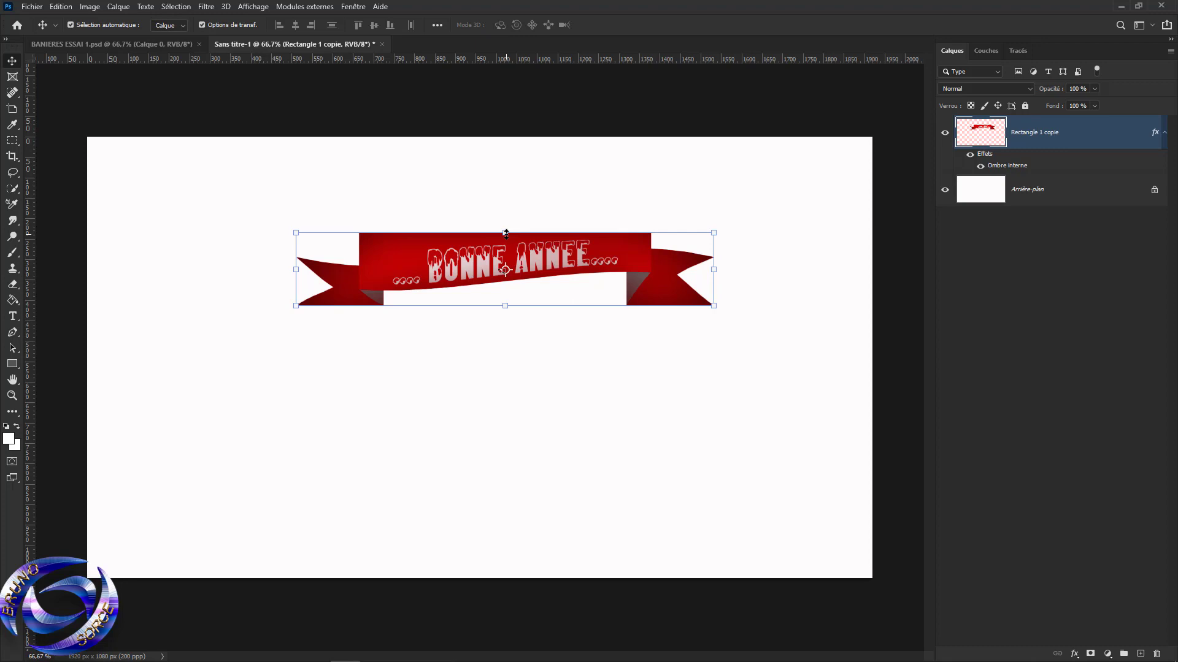
pyautogui.click(65, 7)
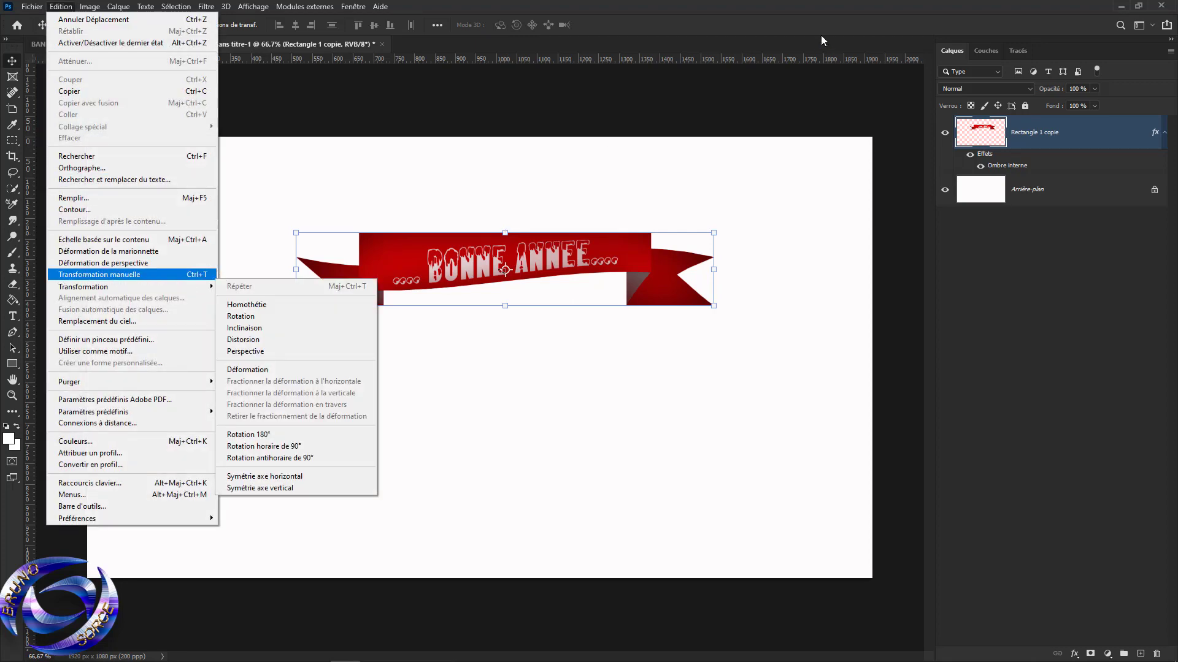
pyautogui.click(775, 25)
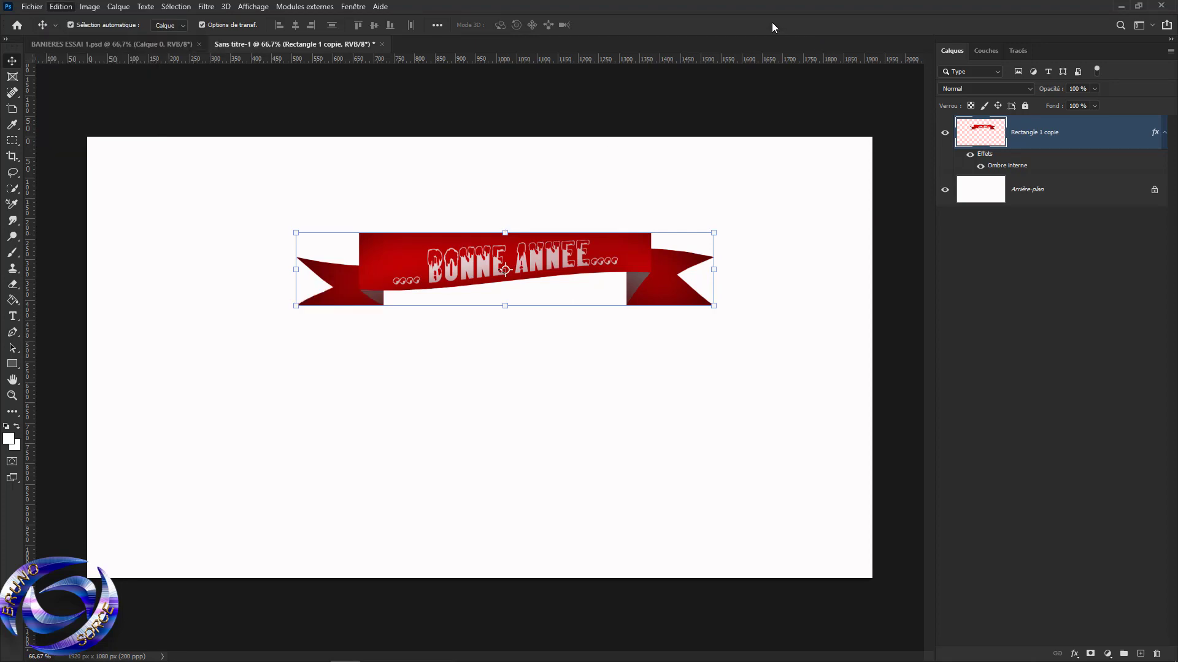
pyautogui.click(715, 233)
pyautogui.click(623, 26)
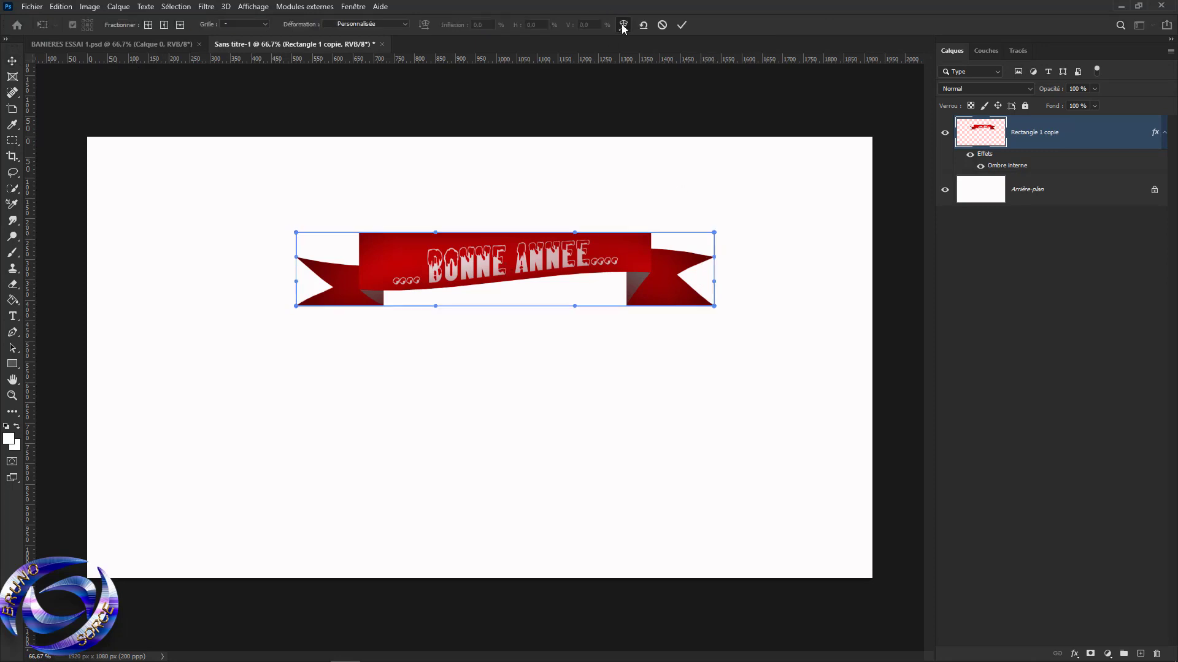
pyautogui.click(372, 24)
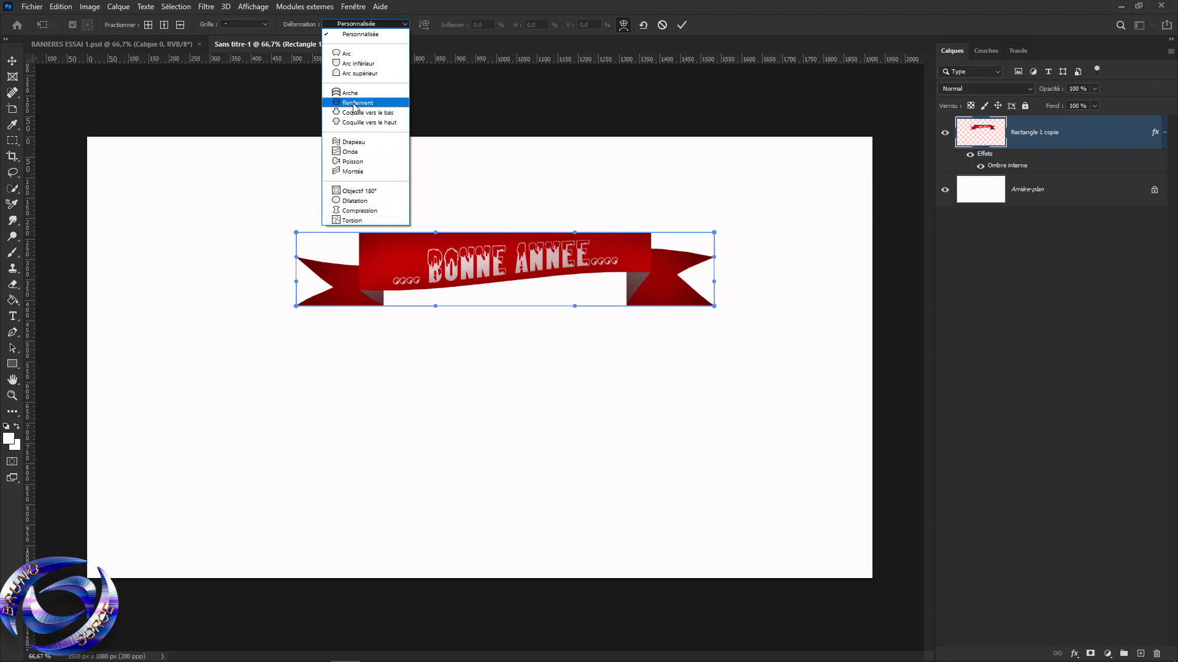
pyautogui.click(352, 150)
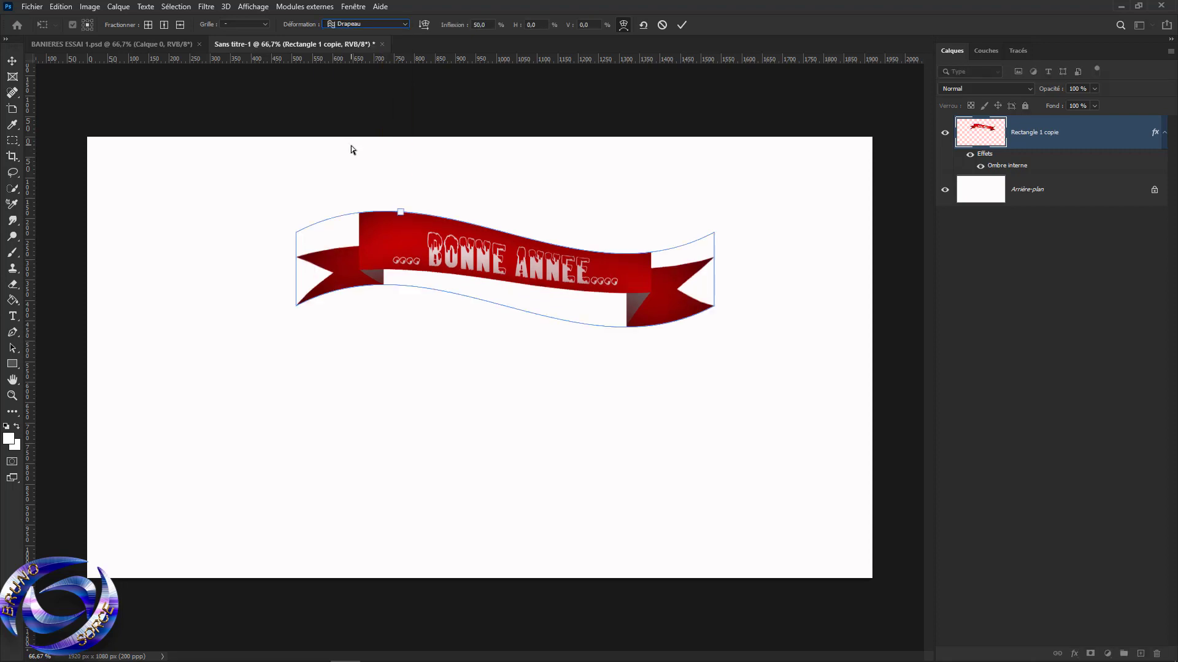